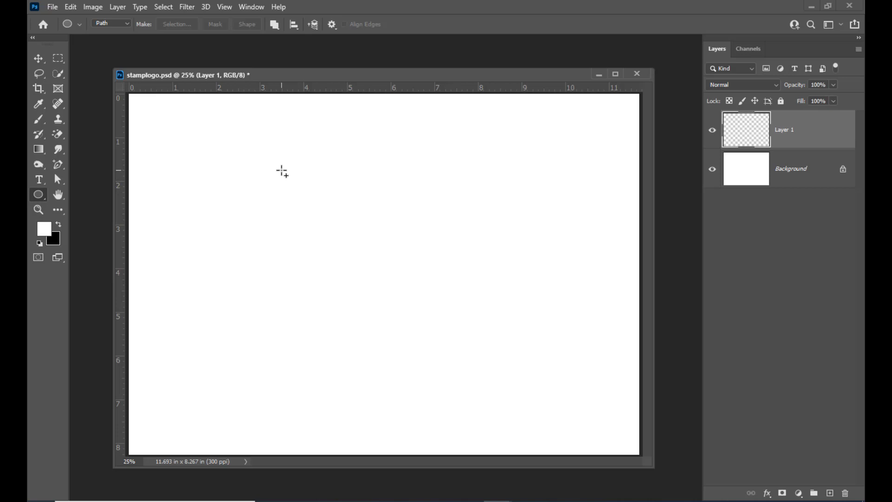
# Step: Draw a circular path about 6.95 in in diameter on the blank canvas with the Ellipse tool
pyautogui.moveTo(247, 133); pyautogui.dragTo(550, 478)
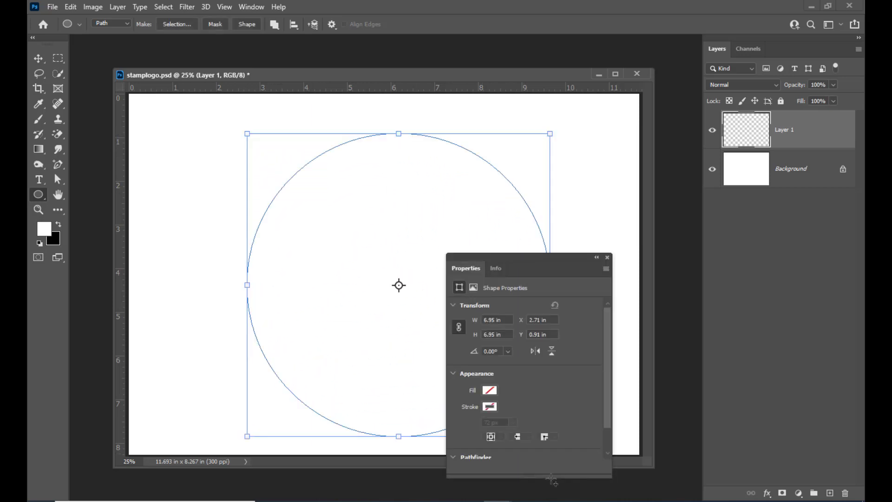
pyautogui.moveTo(492, 257); pyautogui.dragTo(676, 278)
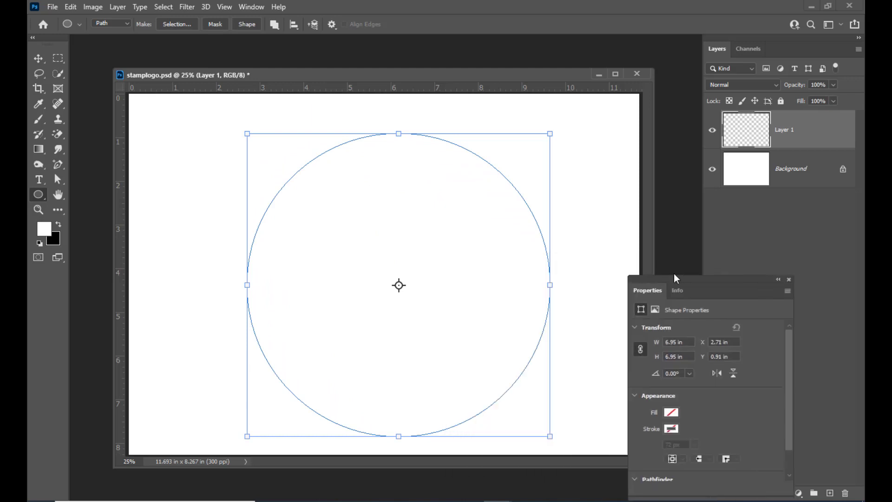
# Step: Centre the circular path on the canvas and scale it proportionally to about 5.51 in in diameter
pyautogui.click(39, 58)
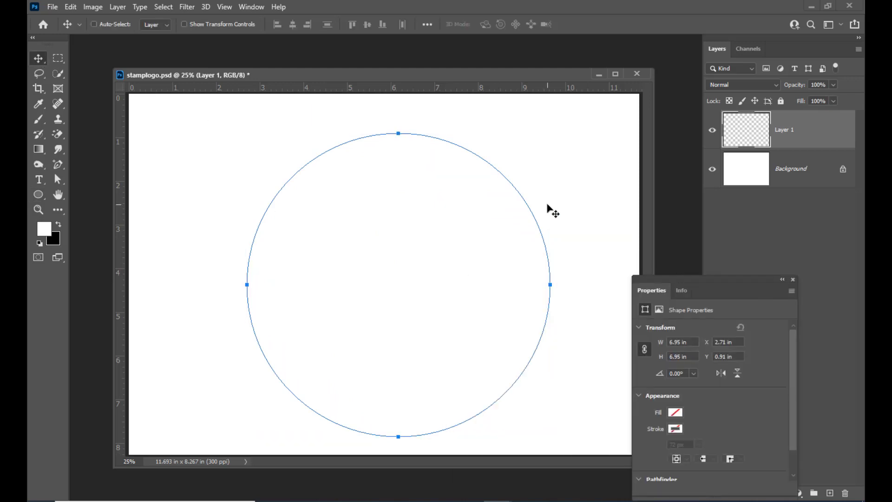
pyautogui.hotkey('ctrl', 't')
pyautogui.moveTo(522, 200); pyautogui.dragTo(507, 188)
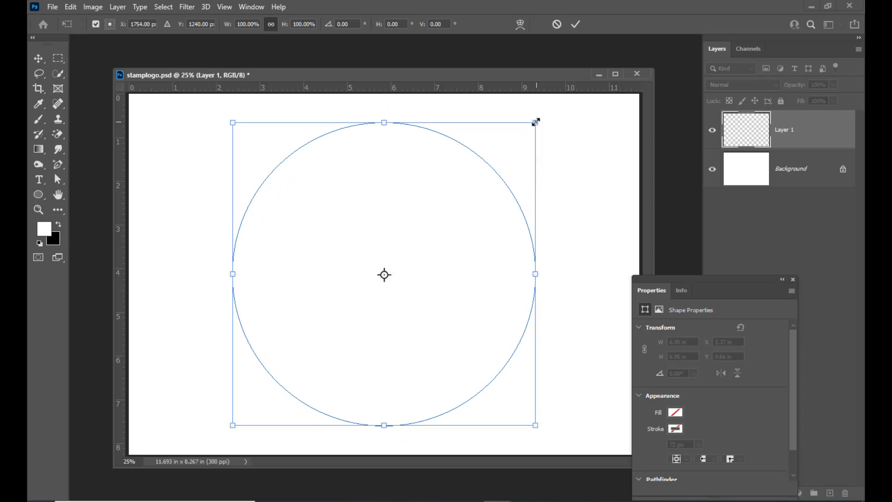
pyautogui.moveTo(535, 122); pyautogui.dragTo(505, 153)
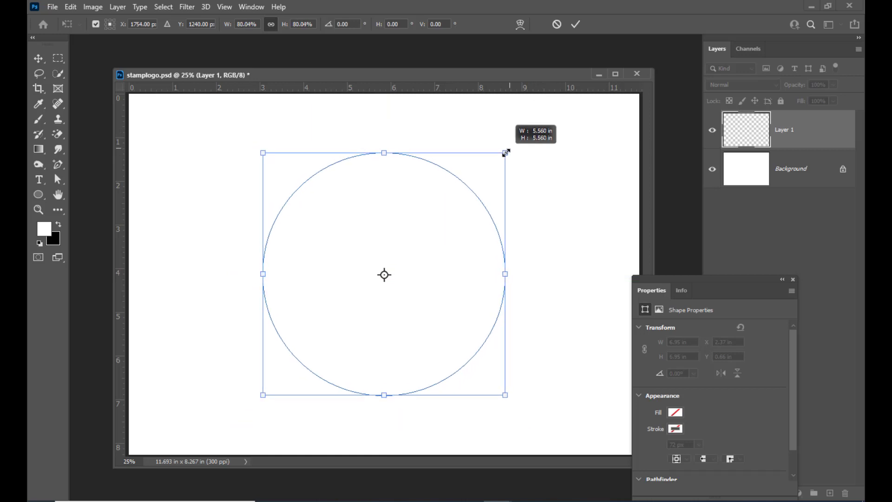
pyautogui.moveTo(506, 152); pyautogui.dragTo(504, 157)
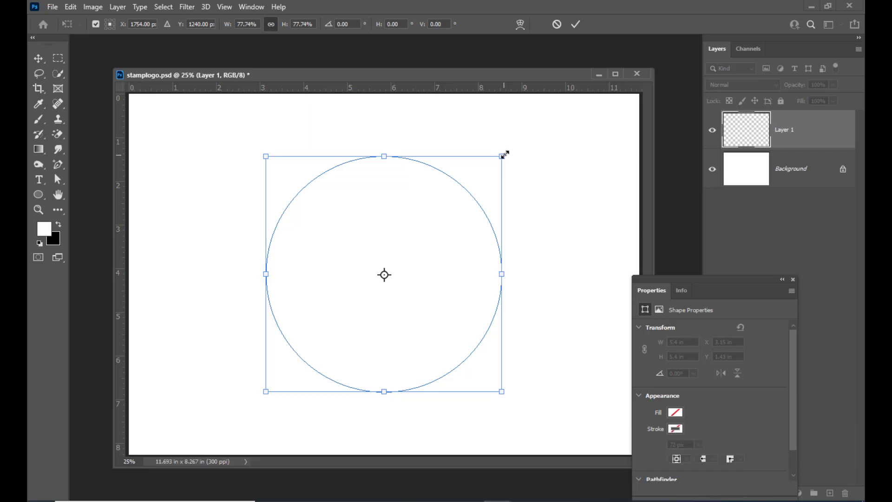
pyautogui.moveTo(504, 154); pyautogui.dragTo(507, 151)
pyautogui.press('Return')
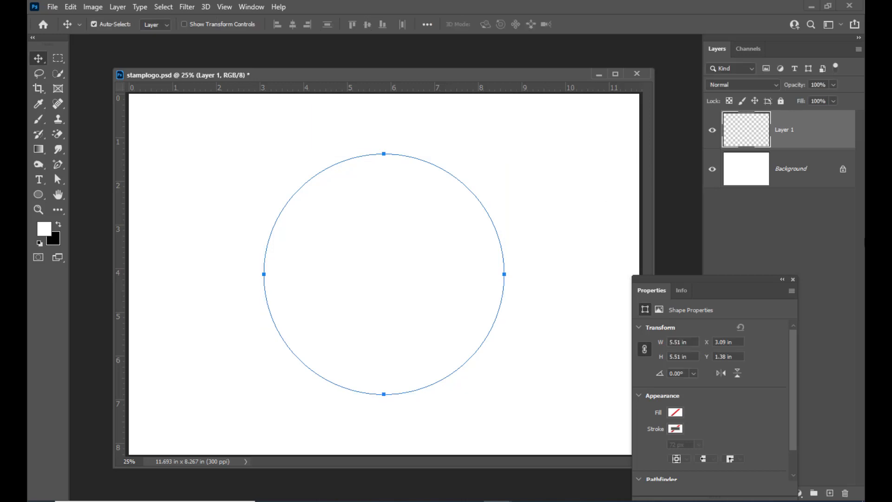
# Step: Start horizontal text on the circular path near its top and set the text colour to red (#f80505)
pyautogui.moveTo(326, 74)
pyautogui.mouseDown()
pyautogui.moveTo(320, 69)
pyautogui.moveTo(326, 78)
pyautogui.moveTo(330, 71)
pyautogui.mouseUp()
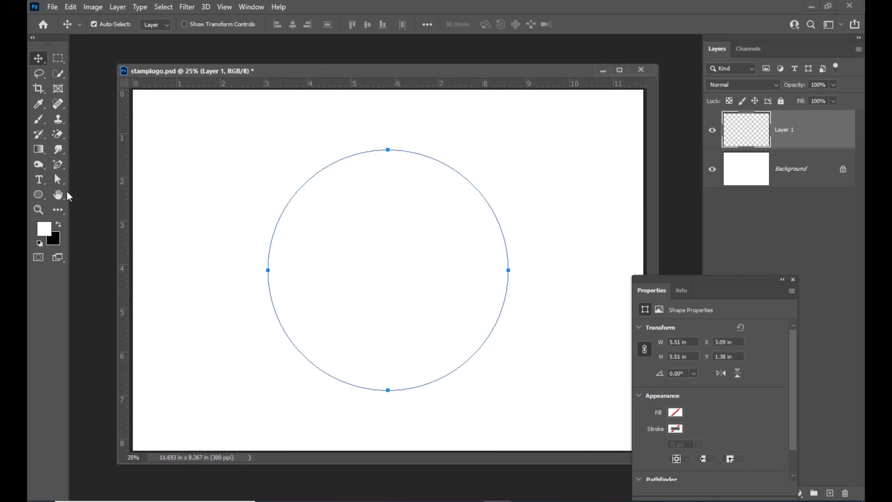
pyautogui.click(39, 180)
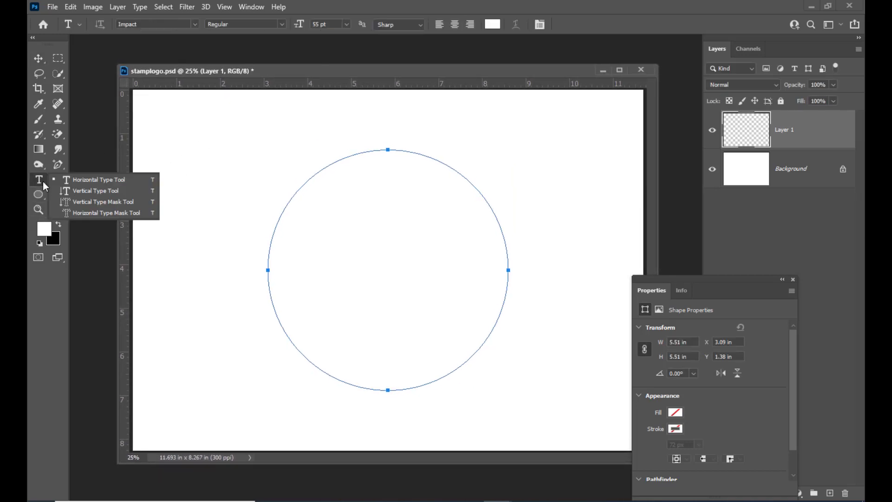
pyautogui.click(111, 183)
pyautogui.moveTo(313, 74); pyautogui.dragTo(318, 73)
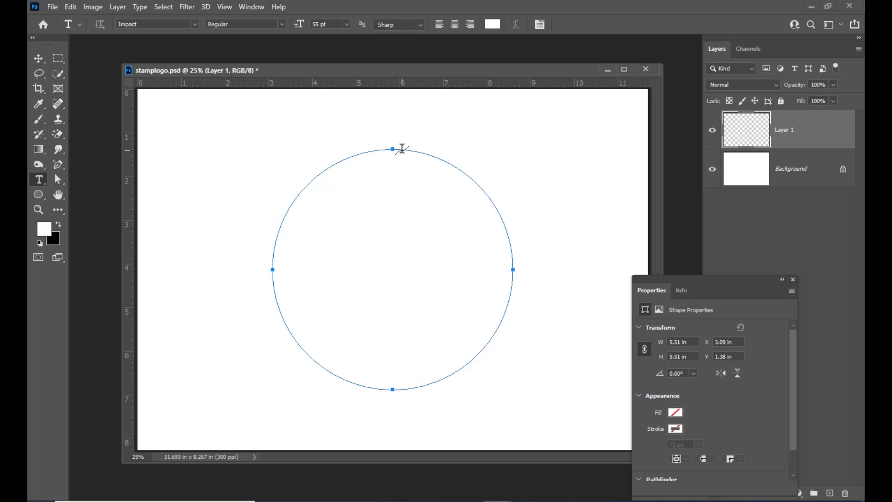
pyautogui.click(402, 149)
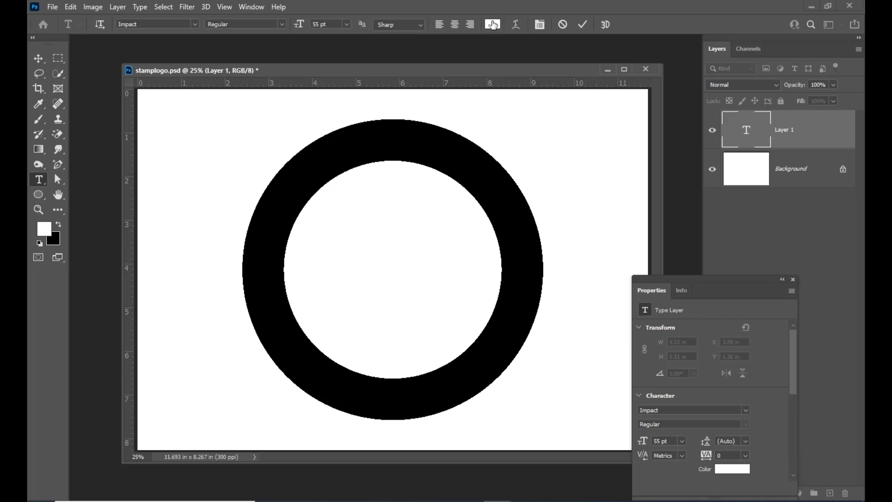
pyautogui.click(492, 24)
pyautogui.click(642, 137)
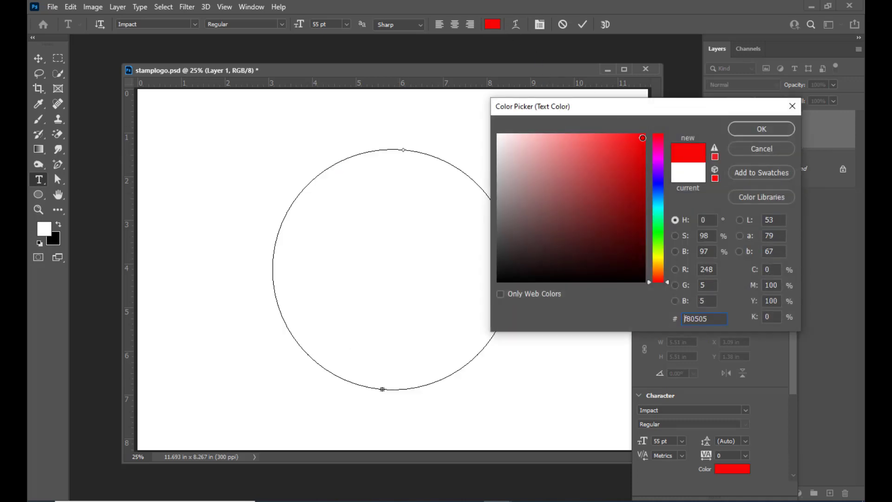
pyautogui.click(750, 132)
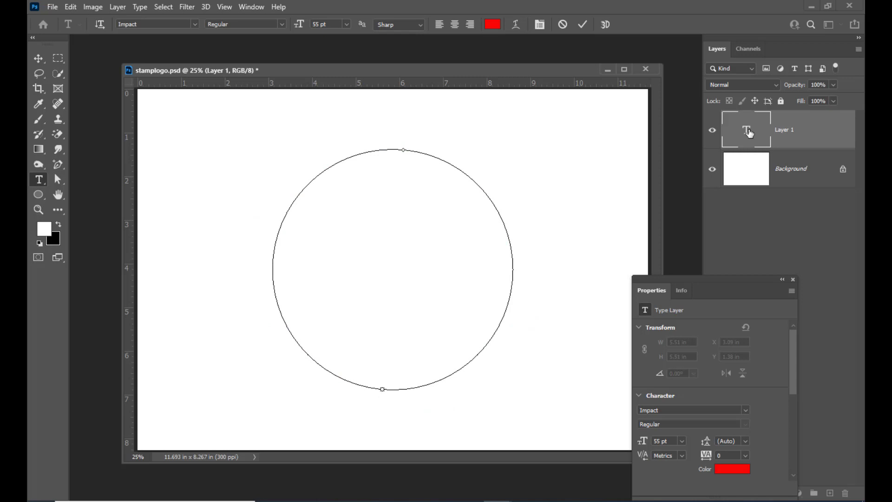
# Step: Enter "RSGRAPHICS AND VIDEO EDITING INSTITUTE HYDERABAD" as the text along the circular path
pyautogui.write('RSG')
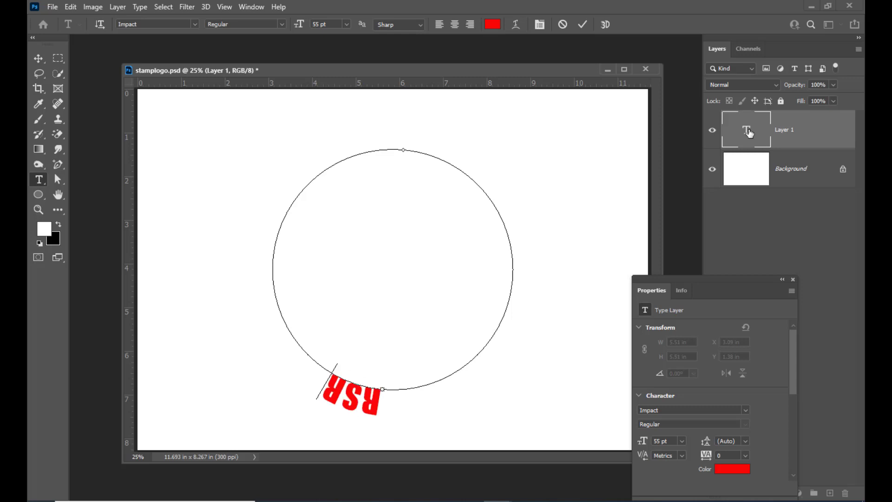
pyautogui.write('RAPHICS')
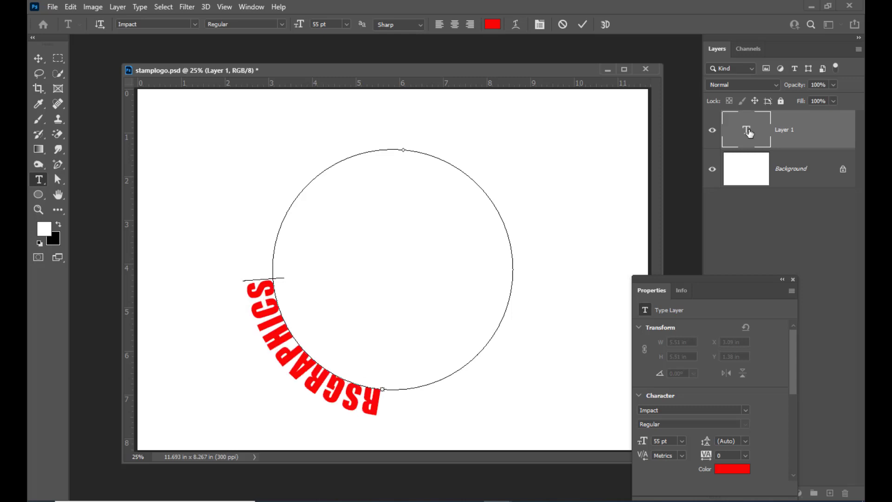
pyautogui.write(' AND A')
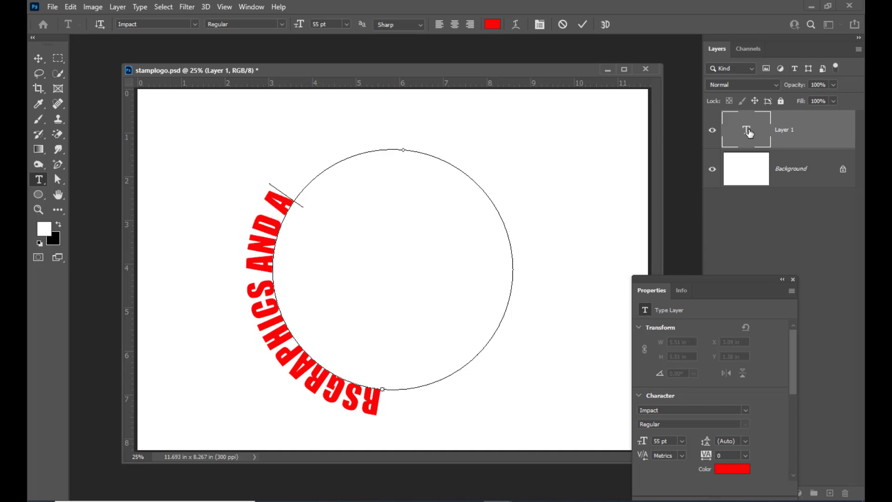
pyautogui.press('BackSpace')
pyautogui.write('VIDEO')
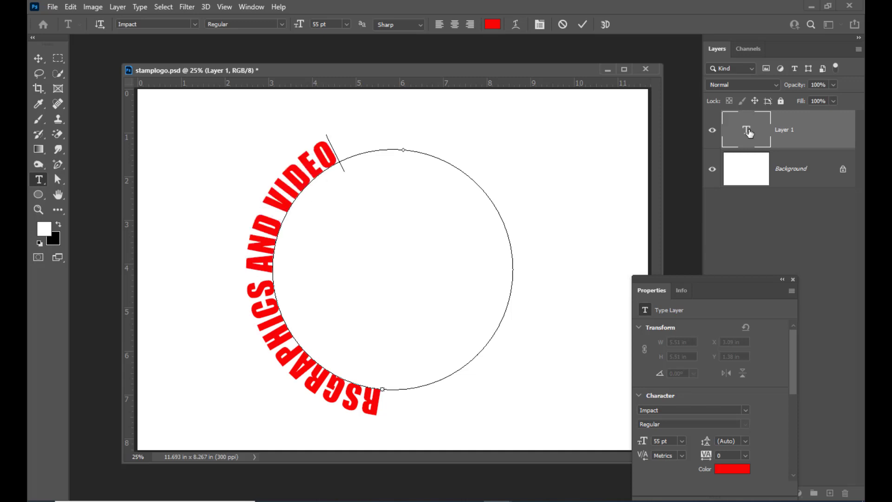
pyautogui.write(' EDITING')
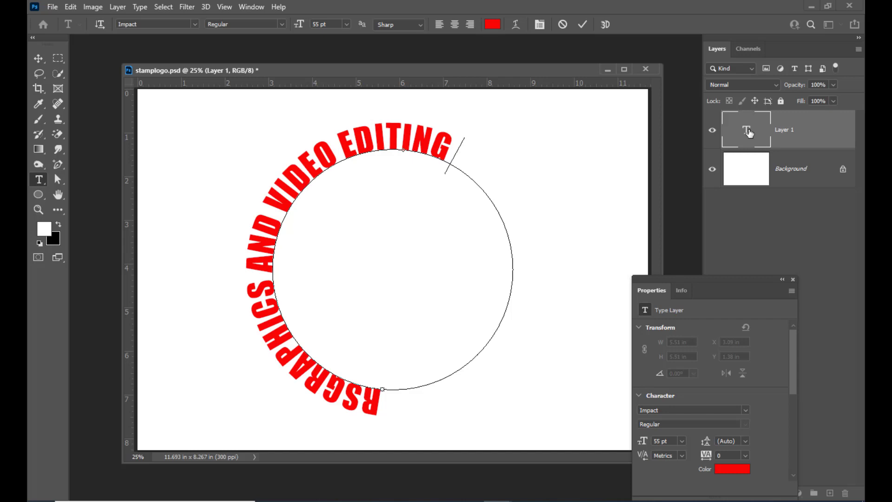
pyautogui.write(' INSTITTU')
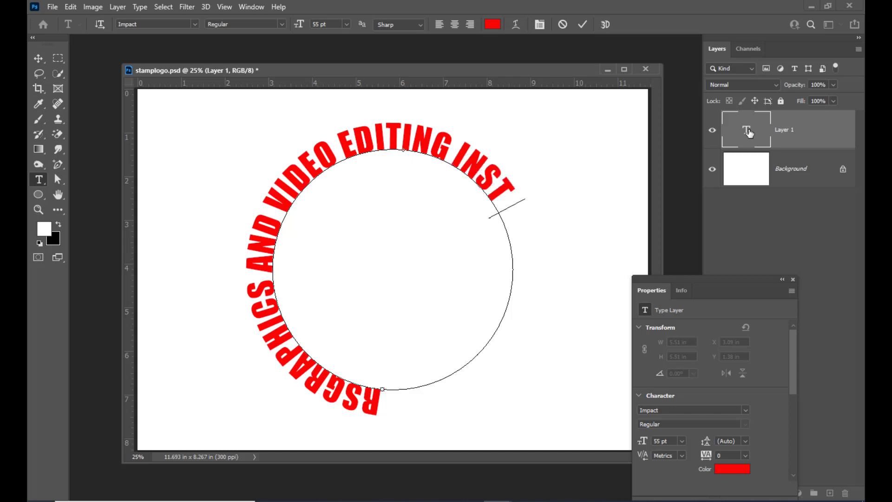
pyautogui.press('BackSpace')
pyautogui.press('BackSpace')
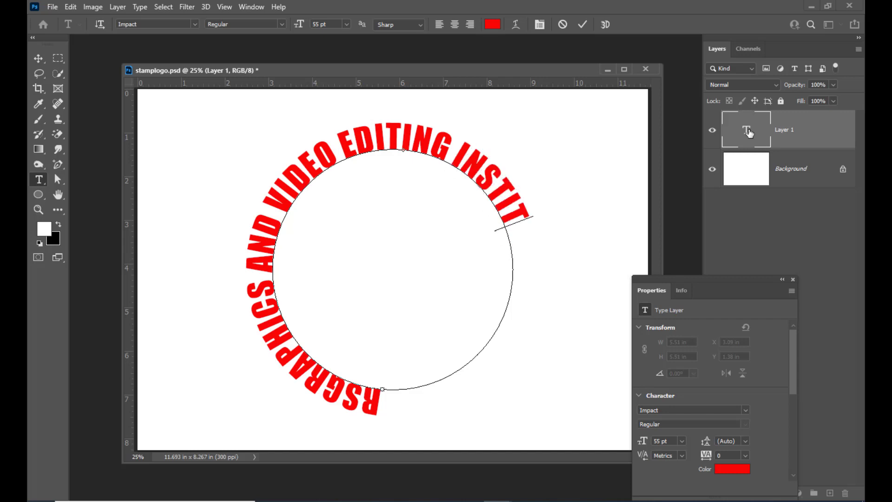
pyautogui.write('UTE')
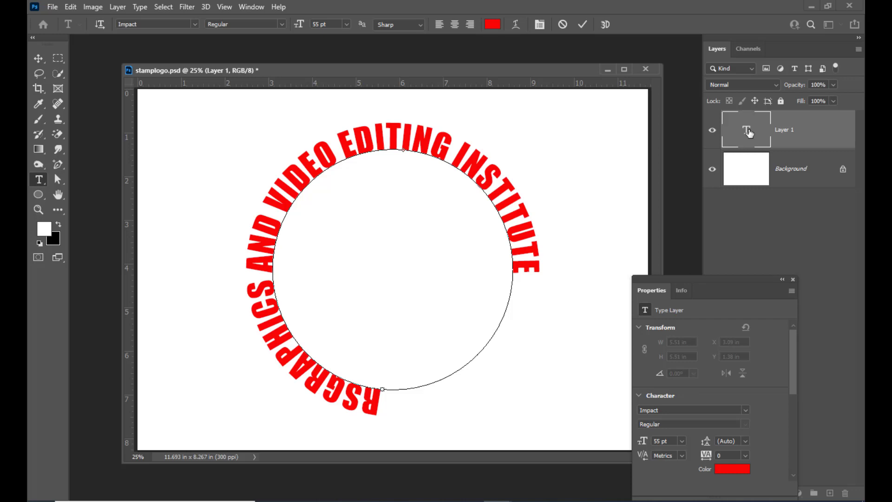
pyautogui.write('HYD')
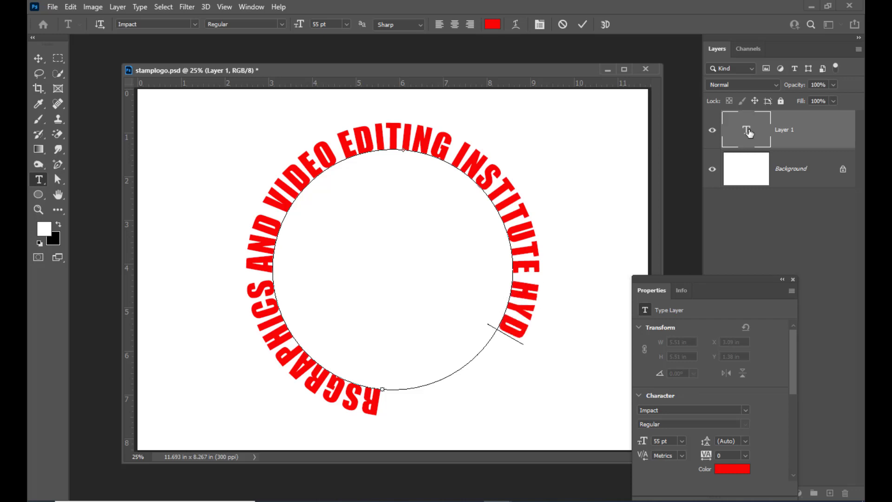
pyautogui.write('ERABAD')
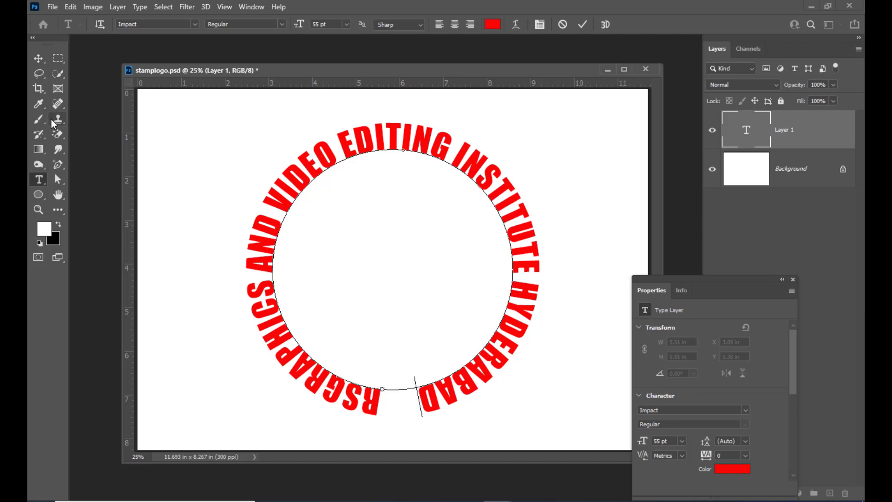
# Step: Slide the text along the circle with the Path Selection tool, keeping it outside the path with its gap centred at the bottom
pyautogui.click(58, 180)
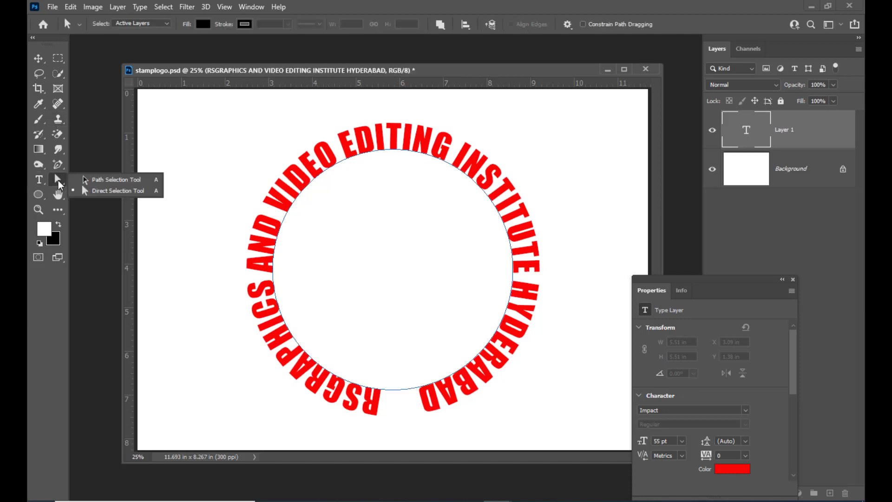
pyautogui.click(90, 180)
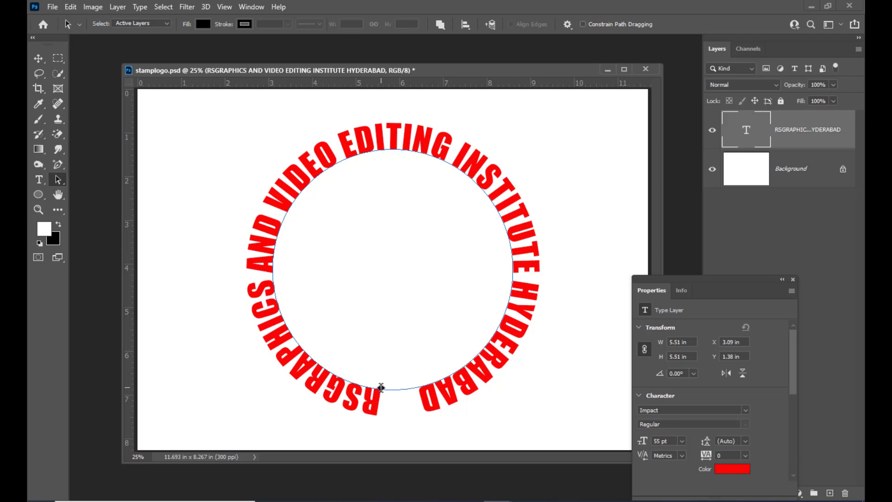
pyautogui.moveTo(381, 387); pyautogui.dragTo(348, 319)
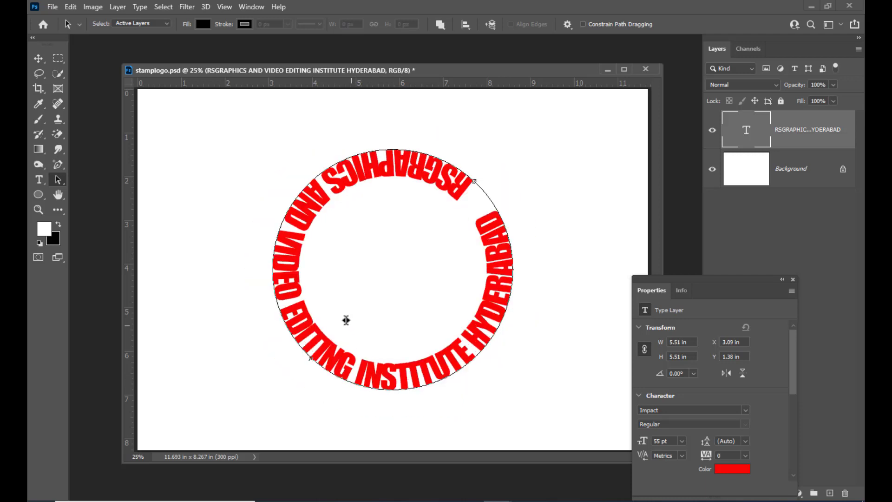
pyautogui.moveTo(294, 151); pyautogui.dragTo(407, 148)
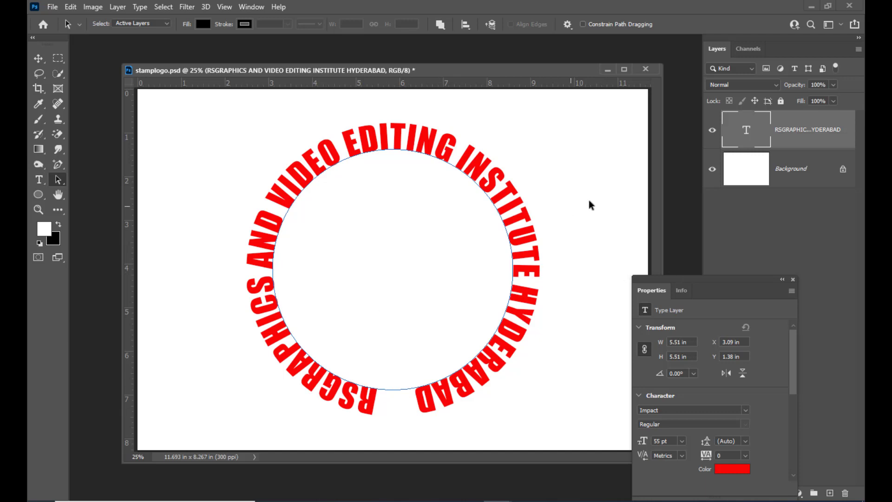
# Step: Set the circular text's baseline shift to 15 pt in the character settings
pyautogui.click(252, 7)
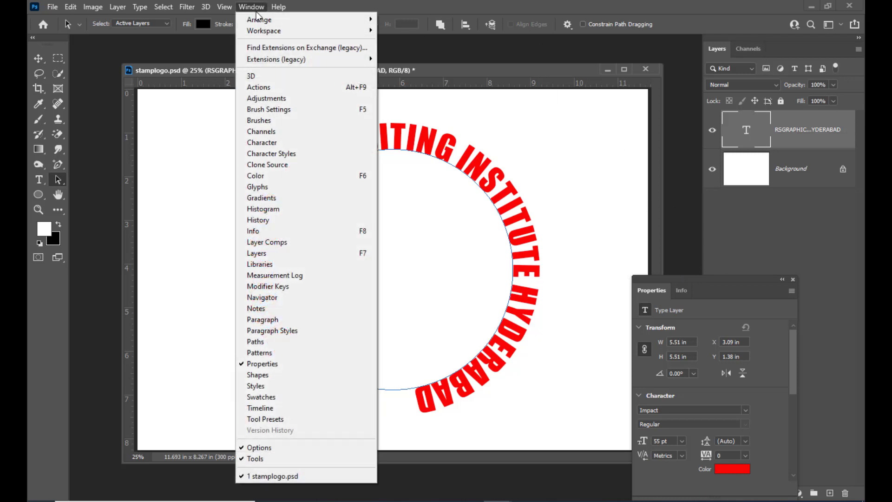
pyautogui.click(283, 141)
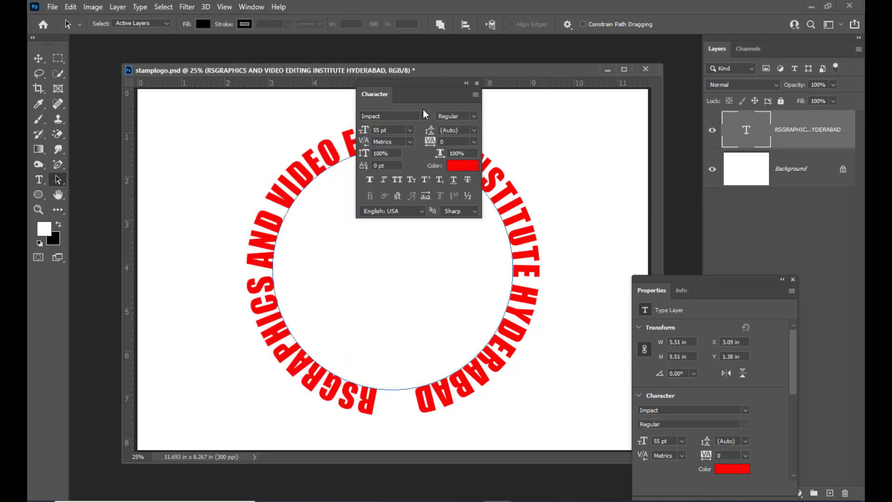
pyautogui.moveTo(378, 82); pyautogui.dragTo(595, 79)
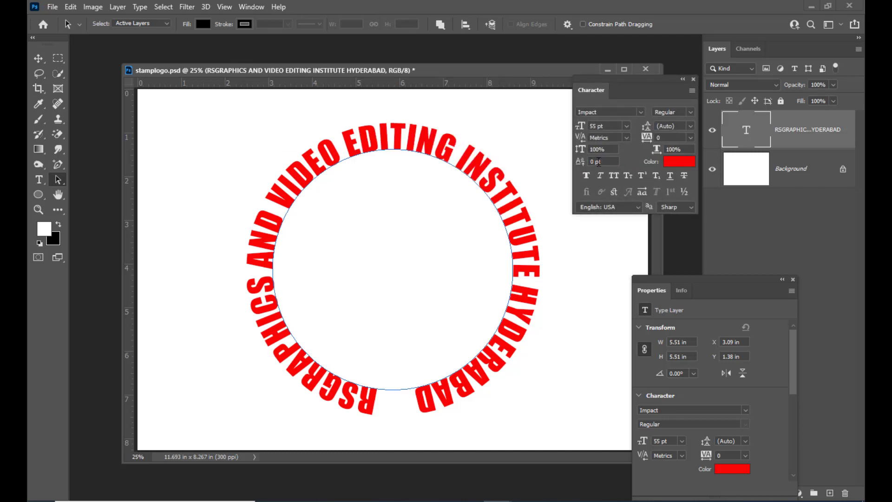
pyautogui.moveTo(372, 251)
pyautogui.mouseDown()
pyautogui.moveTo(435, 216)
pyautogui.moveTo(555, 177)
pyautogui.mouseUp()
pyautogui.moveTo(478, 149)
pyautogui.mouseDown()
pyautogui.moveTo(545, 153)
pyautogui.moveTo(535, 251)
pyautogui.mouseUp()
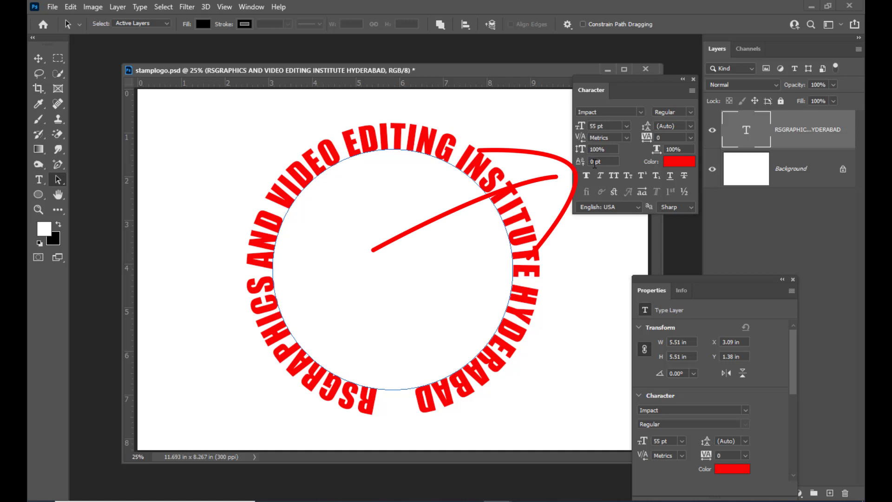
pyautogui.click(607, 161)
pyautogui.write('1')
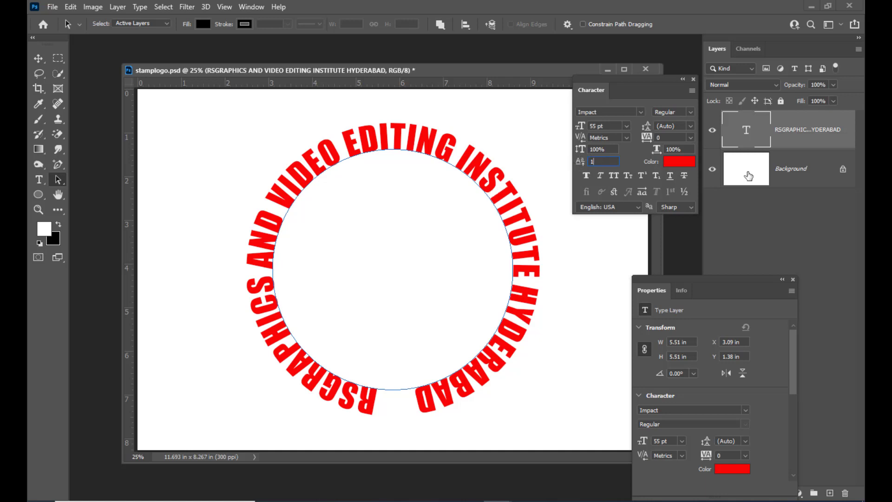
pyautogui.write('5')
pyautogui.click(617, 149)
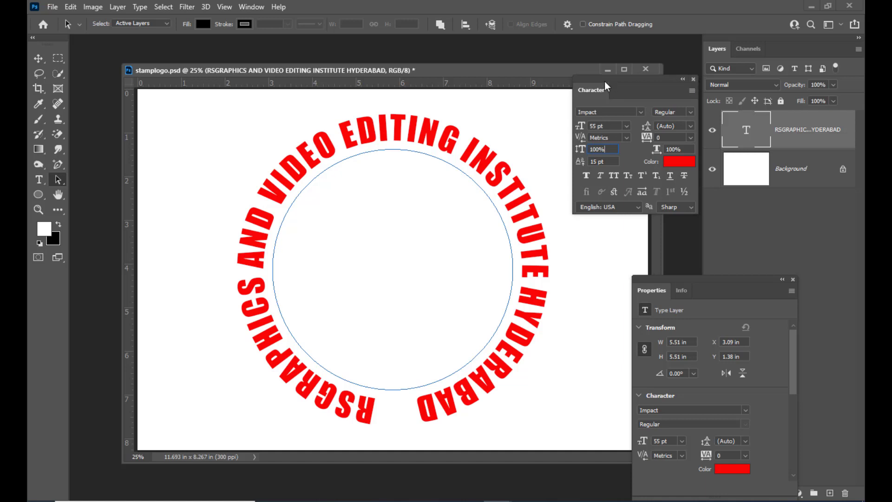
pyautogui.moveTo(605, 81); pyautogui.dragTo(618, 80)
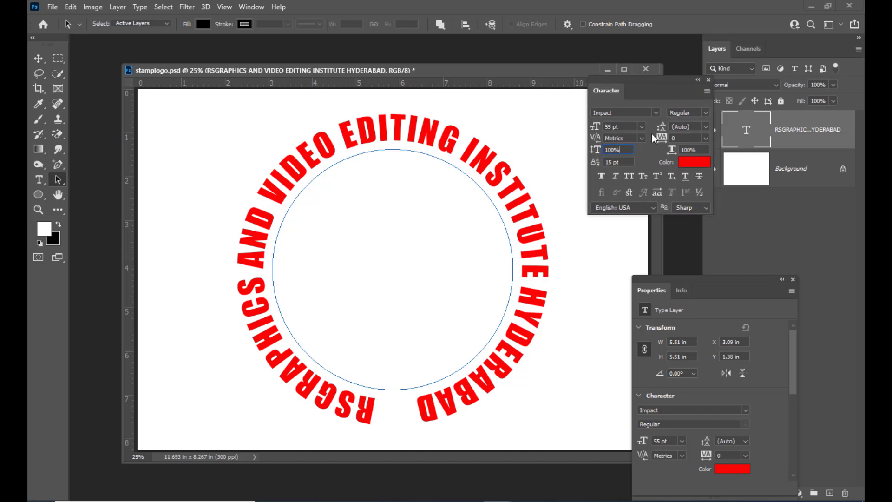
# Step: Select all of the circular text and increase its font size to 57 pt
pyautogui.doubleClick(753, 134)
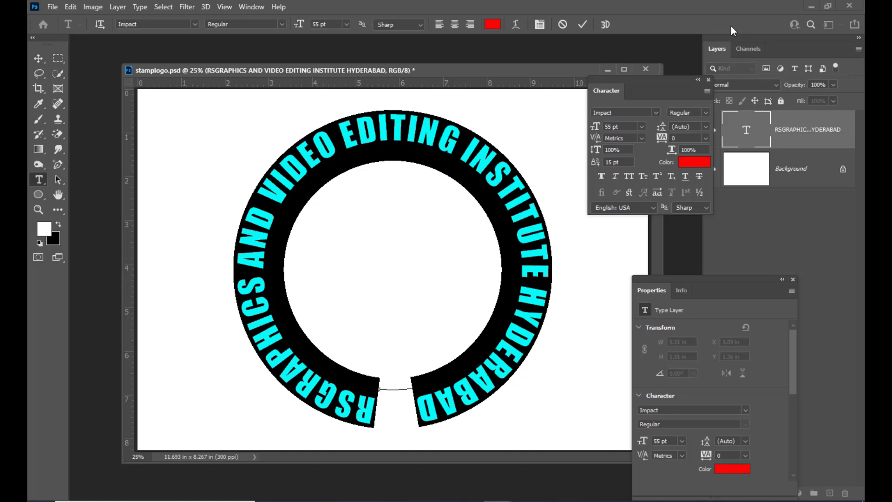
pyautogui.press('ctrl')
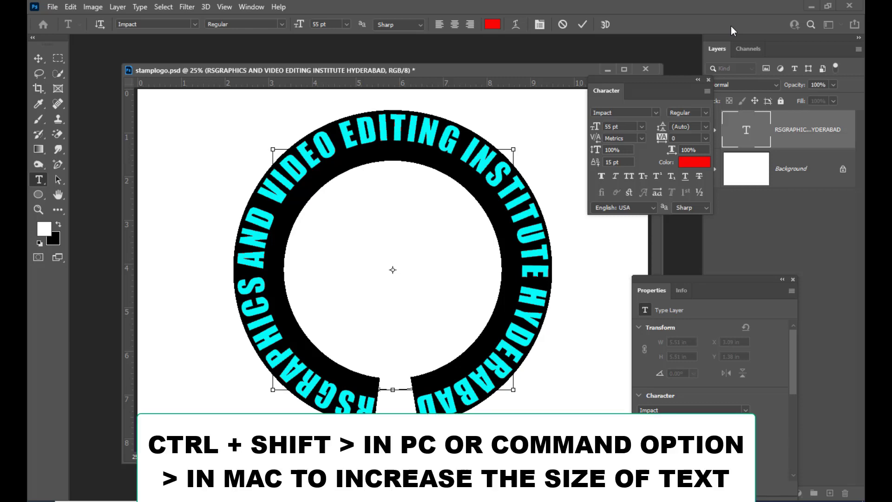
pyautogui.hotkey('ctrl', 'shift', '.')
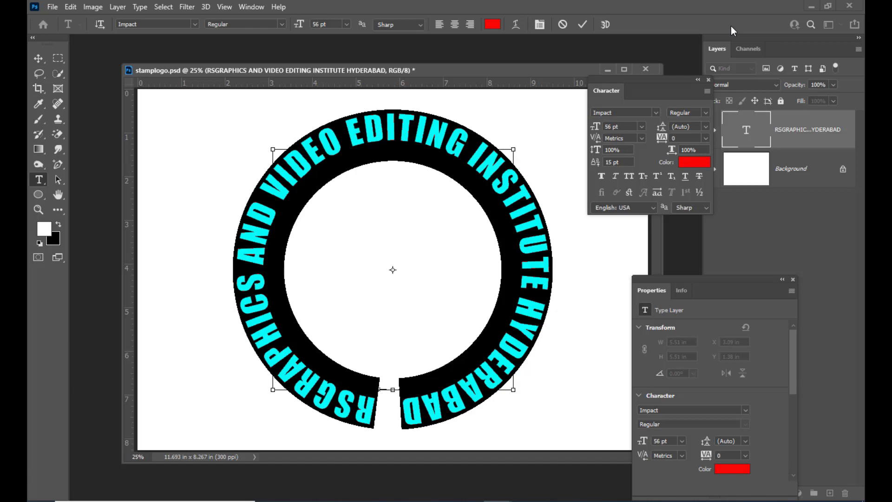
pyautogui.hotkey('ctrl', 'shift', '.')
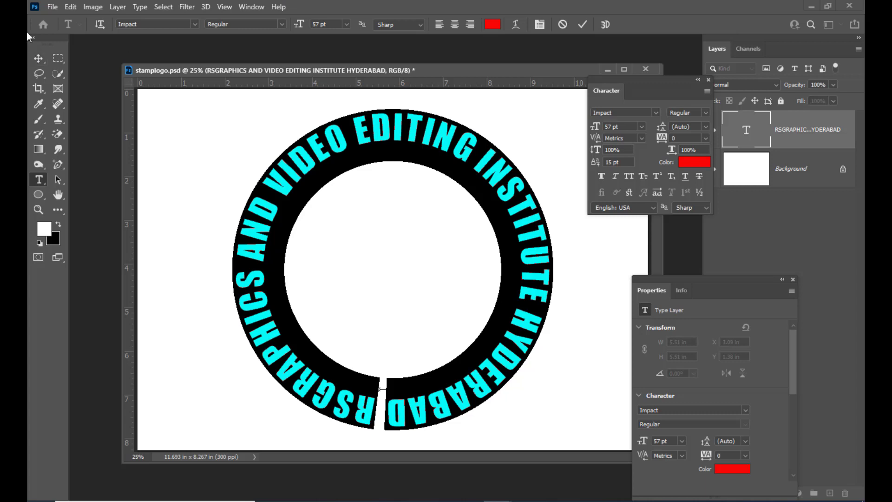
# Step: Rotate the circular text by about -2.03° with Free Transform to centre its gap at the bottom
pyautogui.click(39, 58)
pyautogui.hotkey('ctrl', 't')
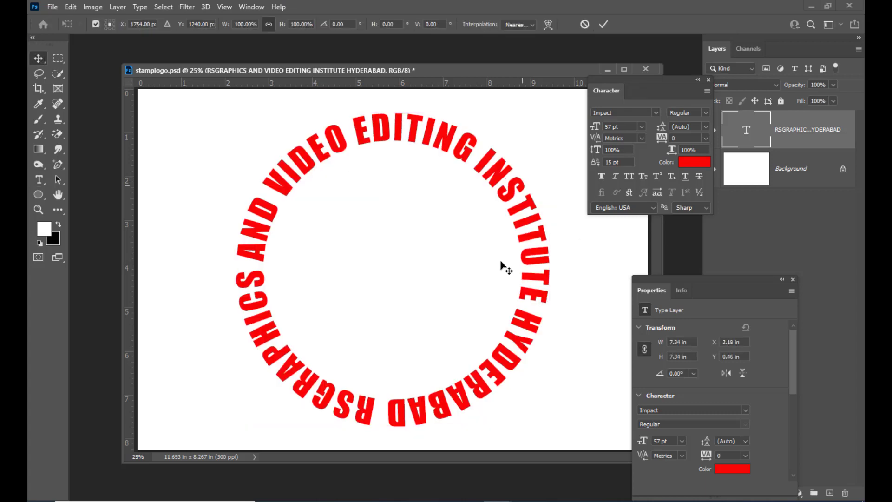
pyautogui.moveTo(587, 369)
pyautogui.mouseDown()
pyautogui.moveTo(594, 359)
pyautogui.moveTo(578, 350)
pyautogui.moveTo(589, 356)
pyautogui.mouseUp()
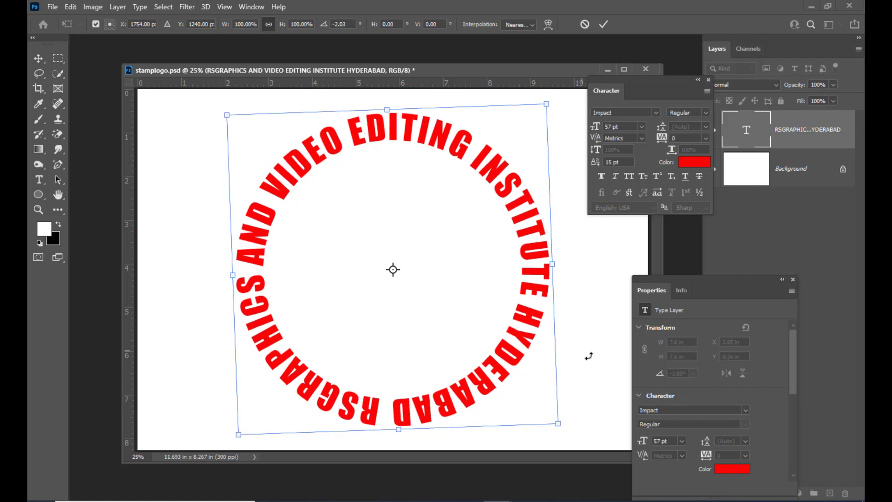
pyautogui.press('Return')
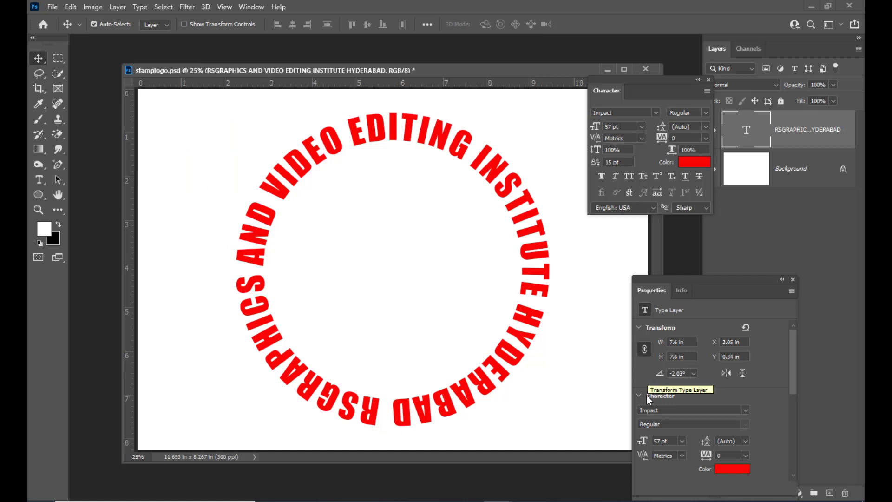
# Step: Rearrange the document window and the floating Character, Properties and Layers panels so the layer list is unobstructed
pyautogui.moveTo(626, 83); pyautogui.dragTo(660, 93)
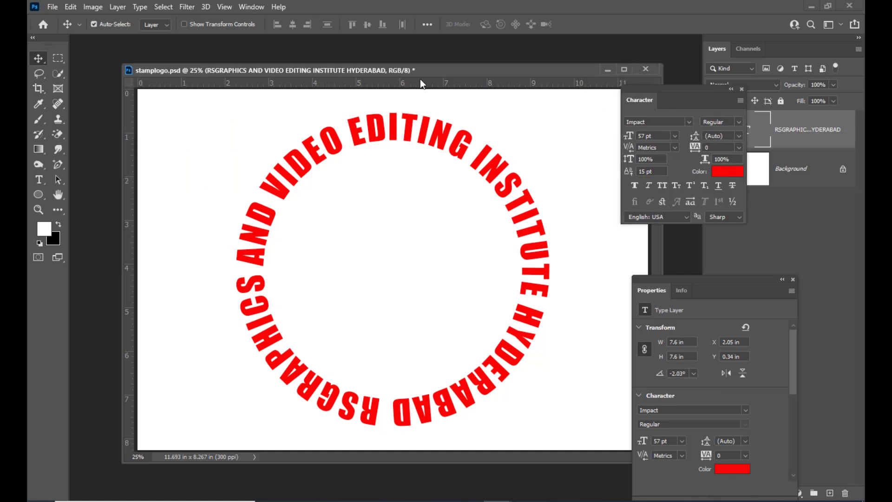
pyautogui.moveTo(421, 71); pyautogui.dragTo(406, 69)
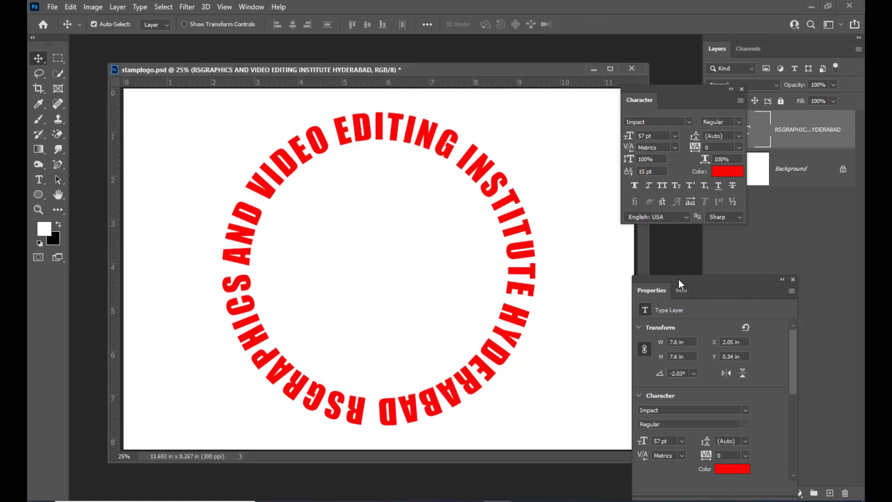
pyautogui.moveTo(678, 280); pyautogui.dragTo(676, 259)
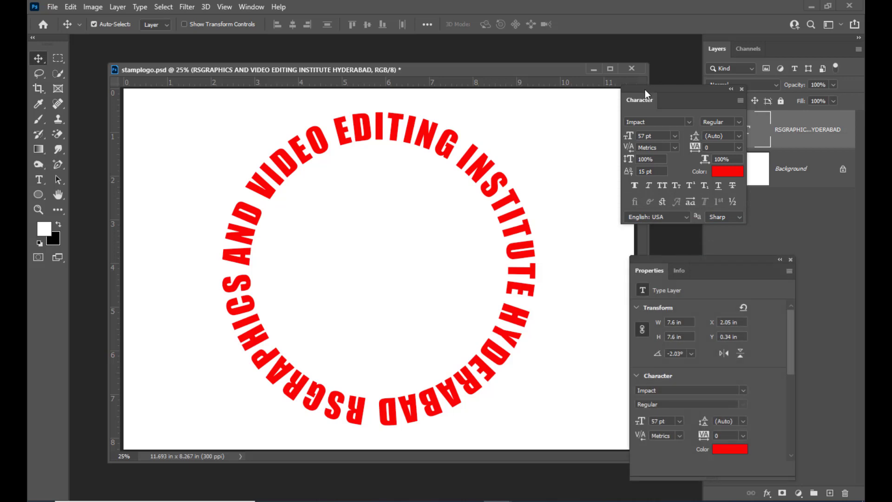
pyautogui.moveTo(645, 89); pyautogui.dragTo(647, 114)
pyautogui.moveTo(421, 68); pyautogui.dragTo(410, 66)
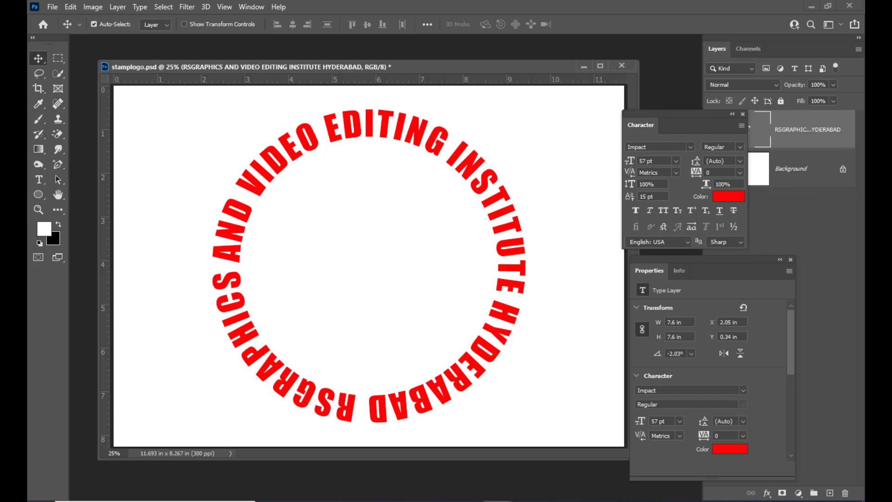
pyautogui.moveTo(725, 40); pyautogui.dragTo(639, 54)
# Step: Add a new layer and draw a circular path about 5 in across inside the text ring with the Ellipse tool
pyautogui.click(829, 448)
pyautogui.click(38, 194)
pyautogui.rightClick(35, 194)
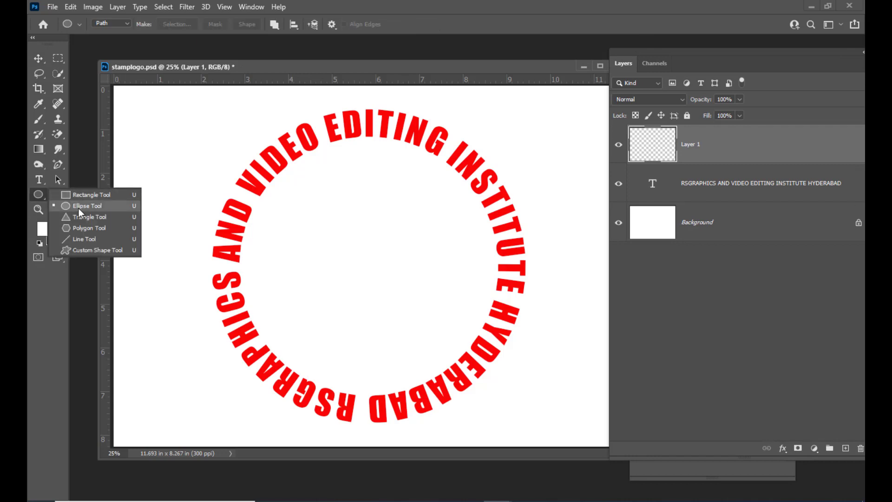
pyautogui.click(80, 206)
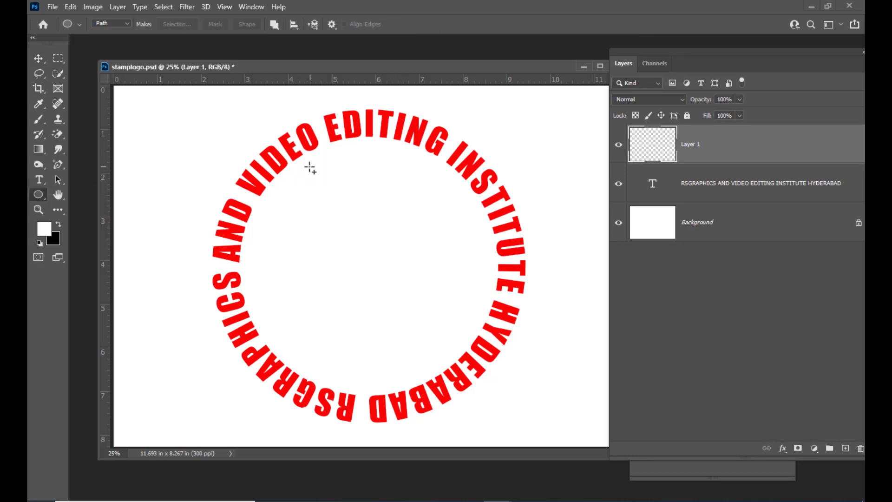
pyautogui.moveTo(304, 165); pyautogui.dragTo(562, 384)
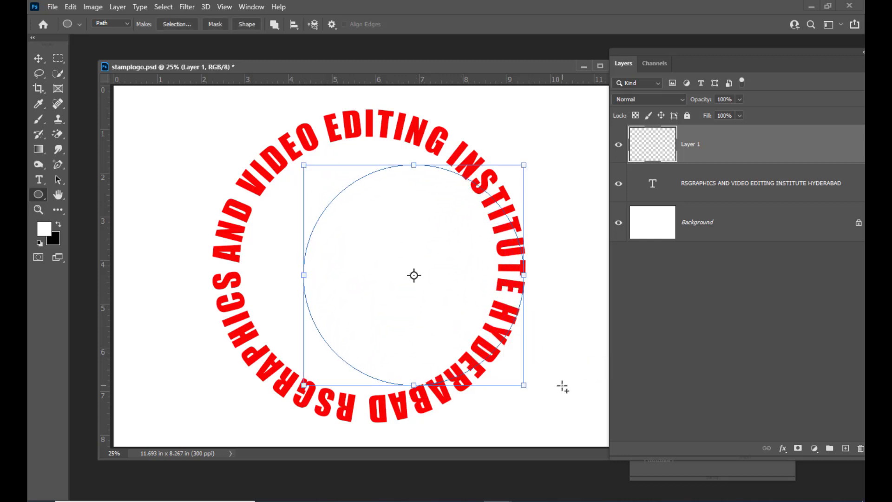
# Step: Centre the circular path within the text ring and scale it to about 105.8% with Free Transform
pyautogui.click(38, 60)
pyautogui.hotkey('ctrl', 't')
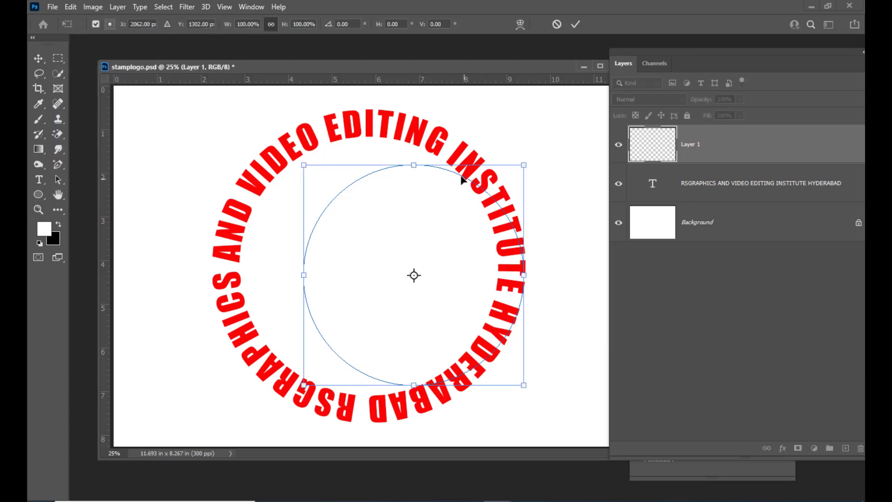
pyautogui.moveTo(451, 171); pyautogui.dragTo(408, 171)
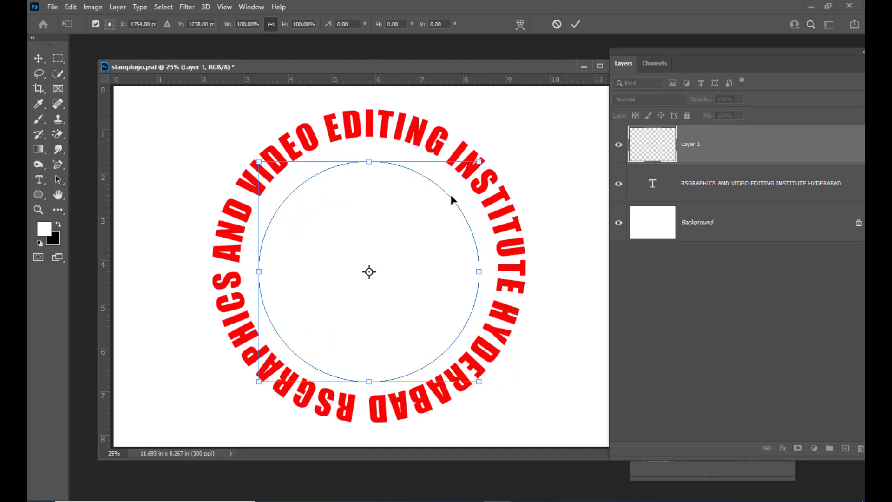
pyautogui.moveTo(479, 160); pyautogui.dragTo(485, 149)
pyautogui.moveTo(428, 174); pyautogui.dragTo(426, 168)
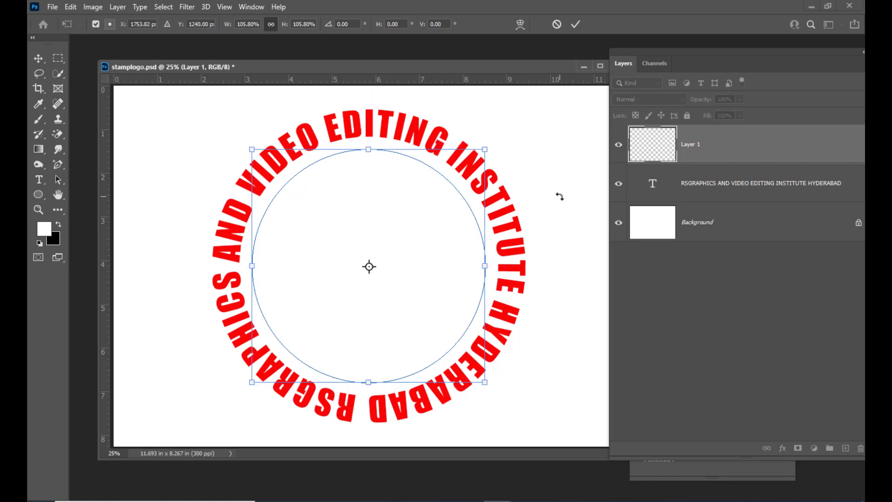
# Step: Apply the transform, convert the circular path to a shape layer and set the Ellipse tool mode to Shape
pyautogui.click(40, 194)
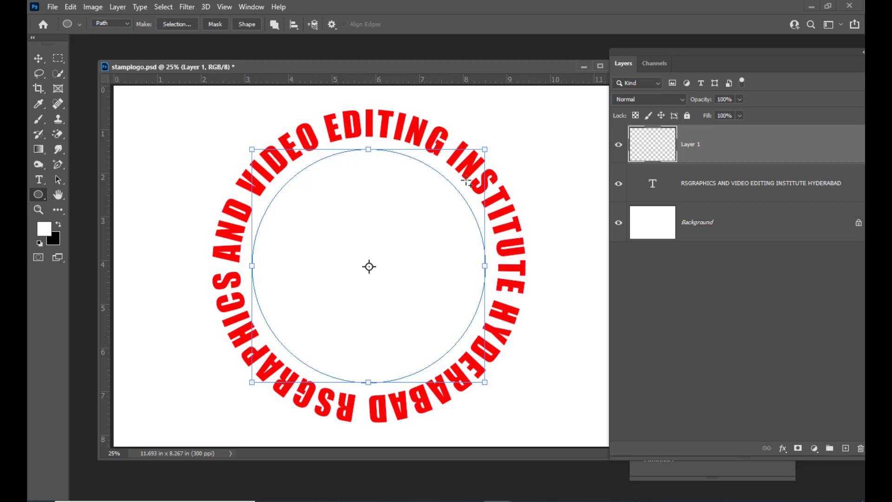
pyautogui.click(247, 25)
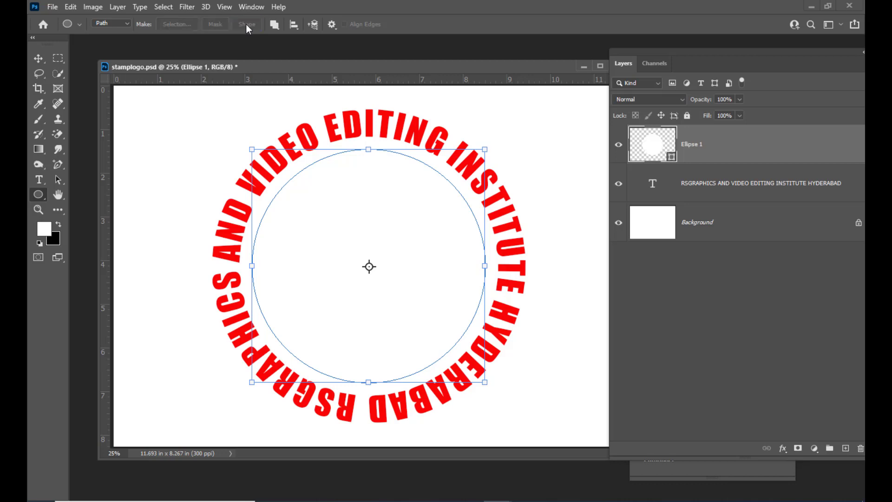
pyautogui.rightClick(39, 195)
pyautogui.click(70, 206)
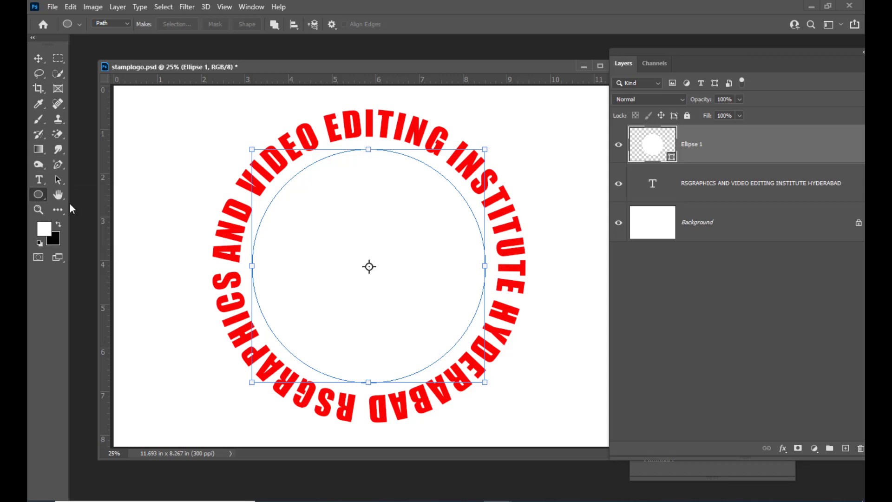
pyautogui.click(125, 24)
pyautogui.click(110, 33)
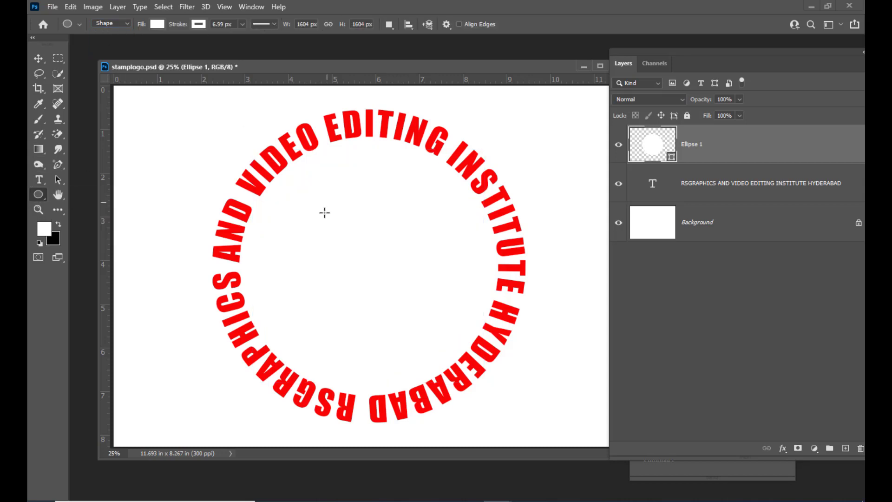
# Step: Fill the circle shape with solid red from the recently used colours
pyautogui.click(158, 24)
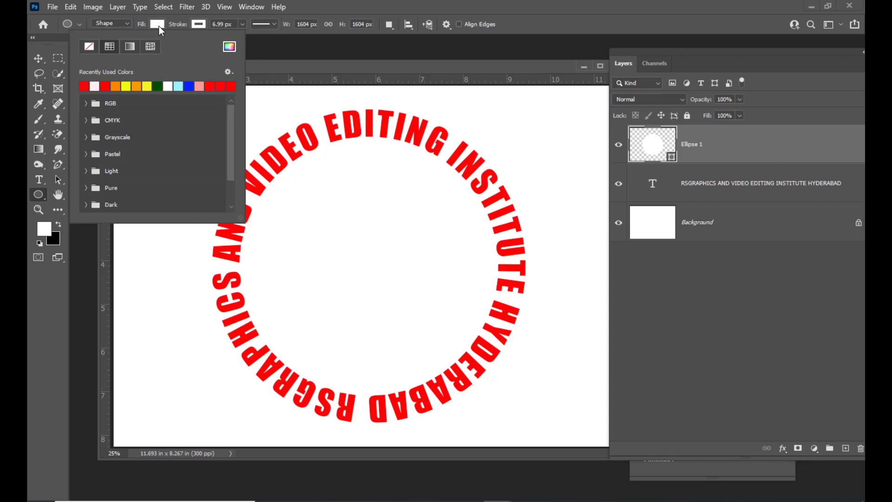
pyautogui.click(110, 85)
pyautogui.click(334, 59)
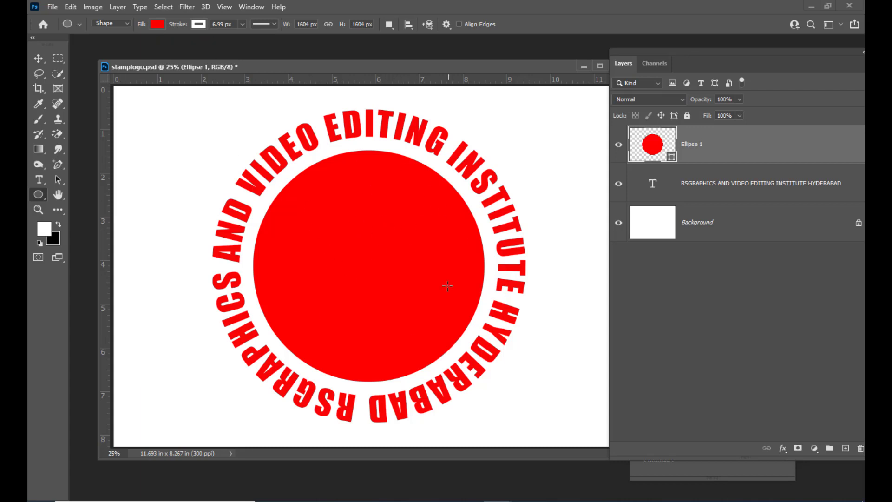
# Step: Change the circle's fill to a gradient and set its black colour stop to dark blue #0635a0
pyautogui.click(158, 24)
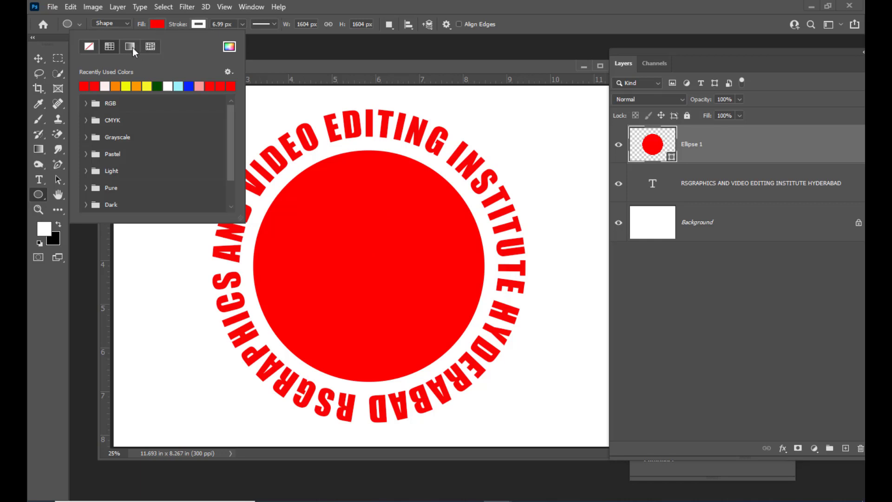
pyautogui.click(130, 47)
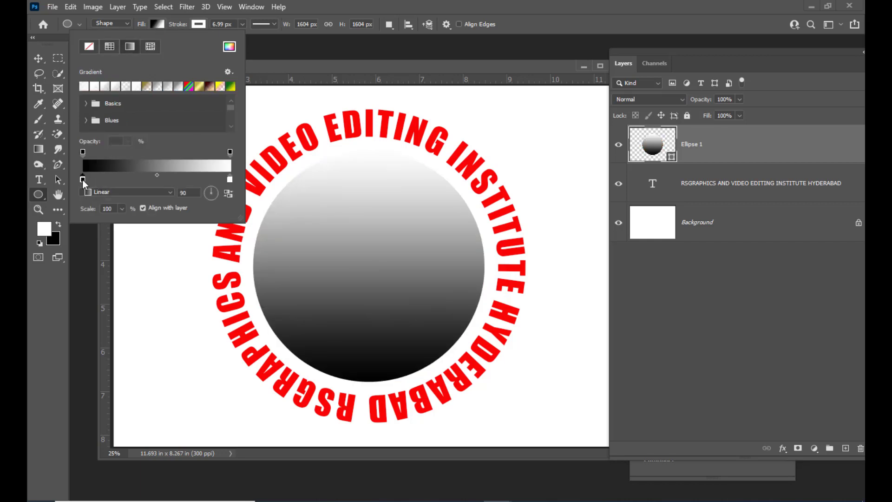
pyautogui.doubleClick(83, 180)
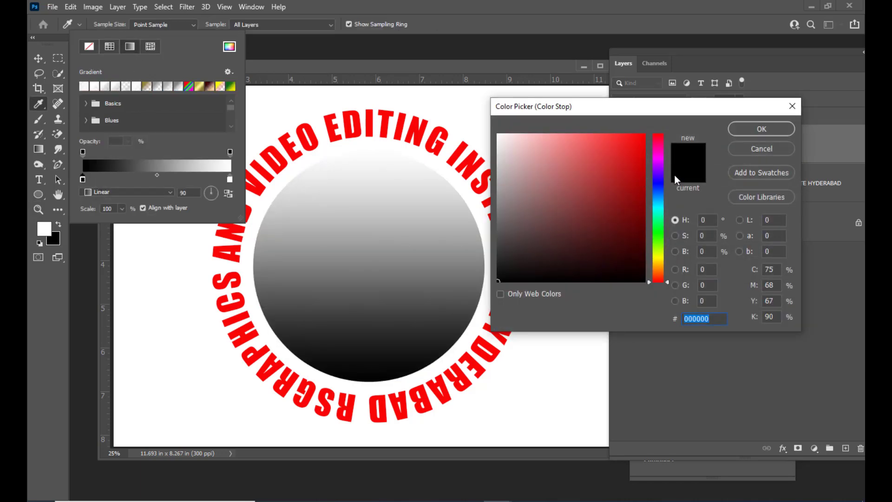
pyautogui.click(661, 191)
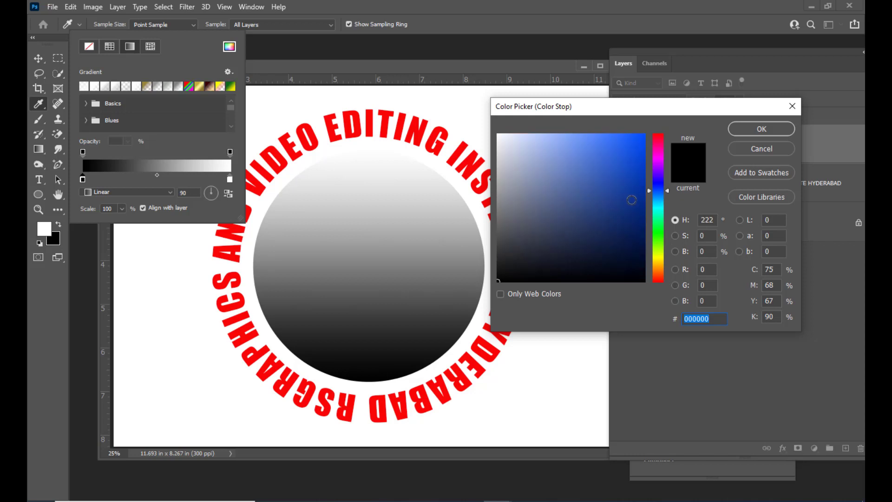
pyautogui.click(640, 189)
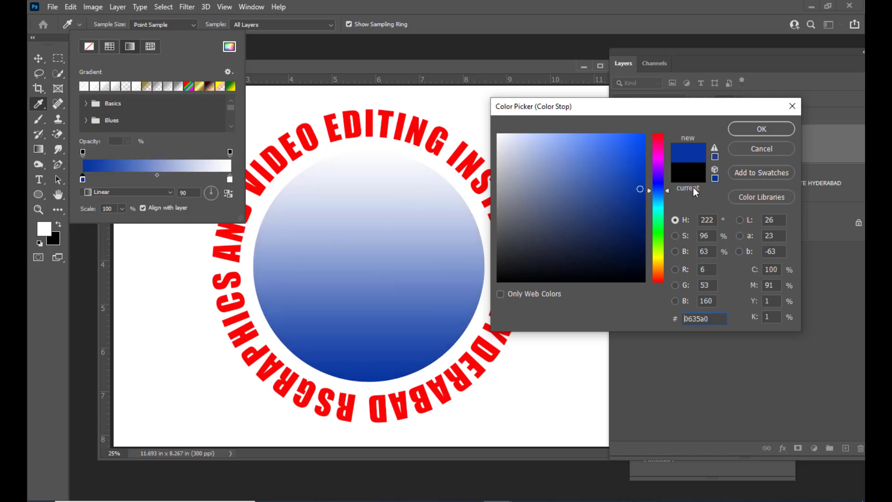
pyautogui.click(748, 129)
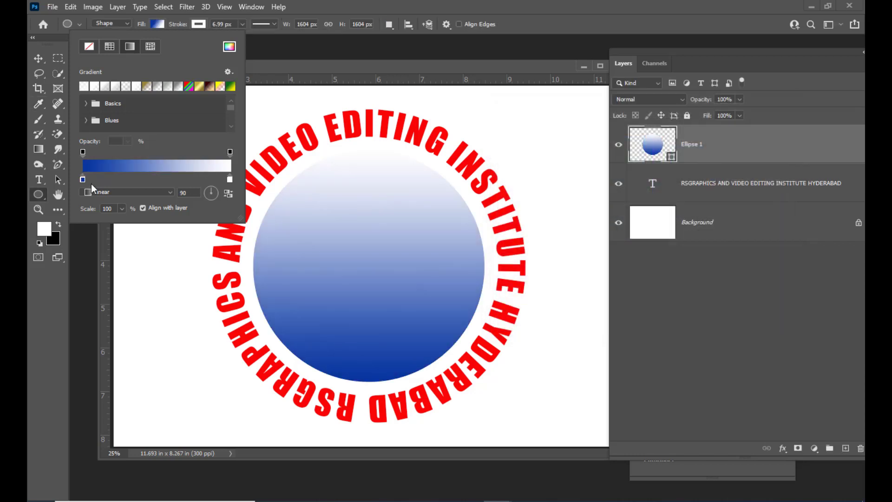
# Step: Set the gradient's white colour stop to light blue #70a3f7
pyautogui.doubleClick(229, 180)
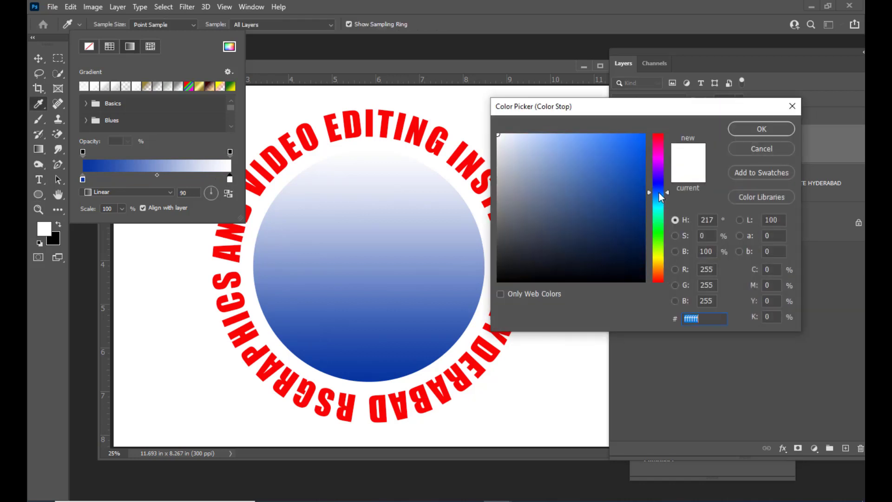
pyautogui.click(585, 139)
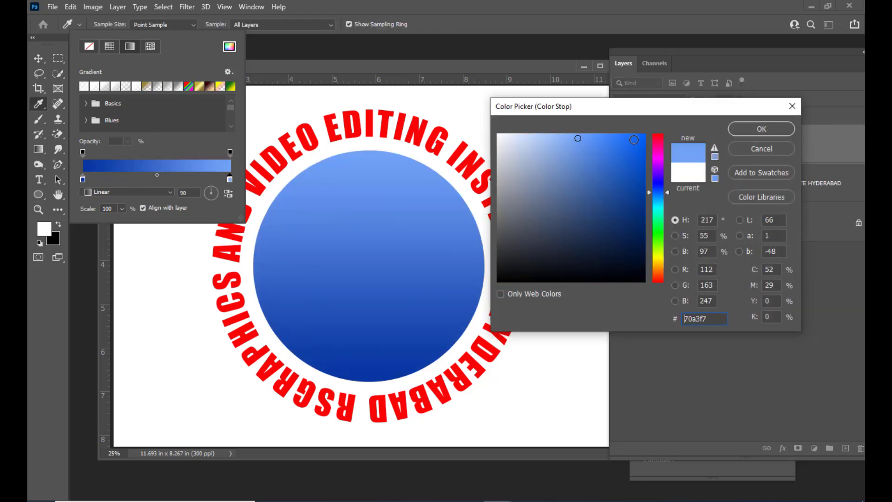
pyautogui.click(740, 130)
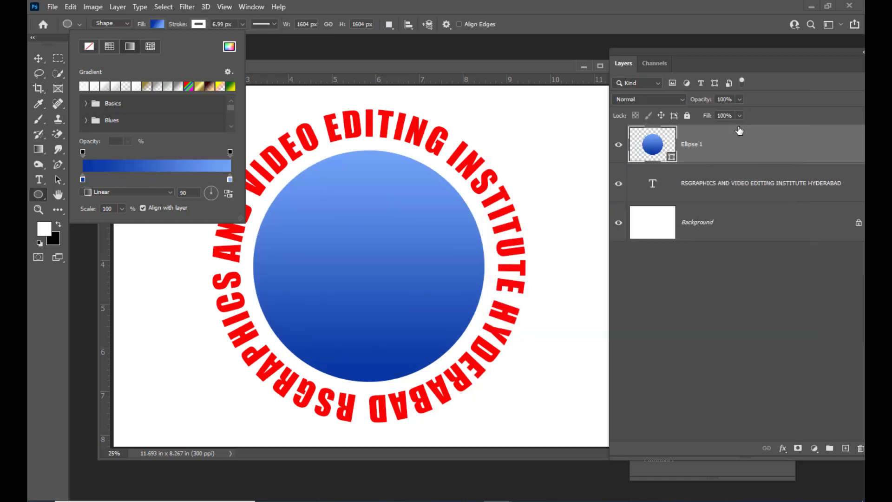
# Step: Set the circle's gradient style to Radial and reverse its colours so the light blue lies at the centre
pyautogui.click(125, 192)
pyautogui.click(107, 211)
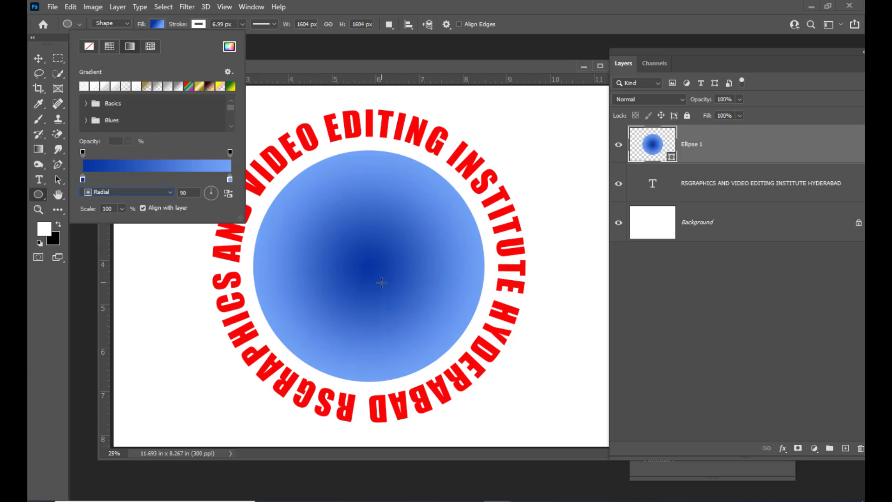
pyautogui.click(228, 193)
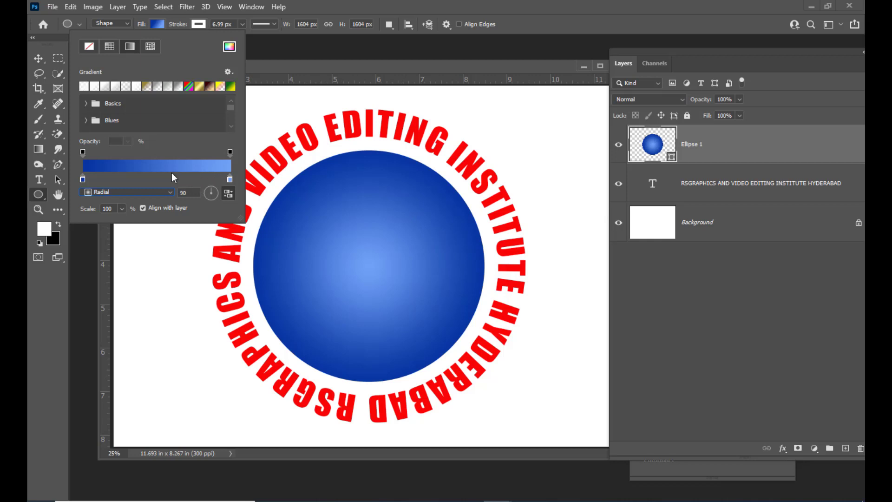
# Step: Change the dark blue colour stop of the circle's gradient to the brighter blue #2055ce
pyautogui.doubleClick(83, 179)
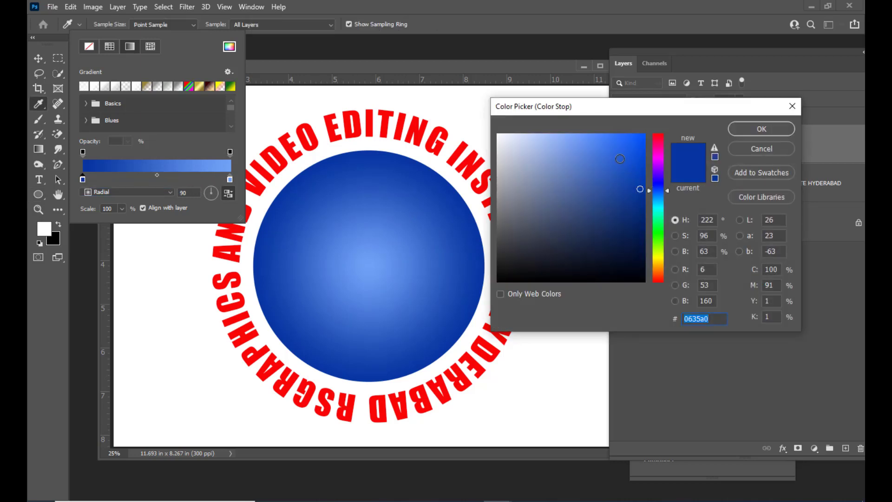
pyautogui.click(623, 163)
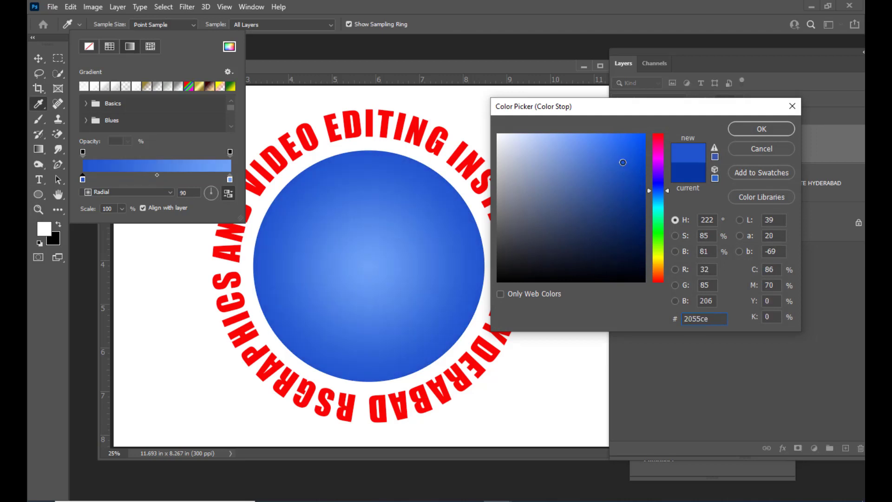
pyautogui.click(762, 129)
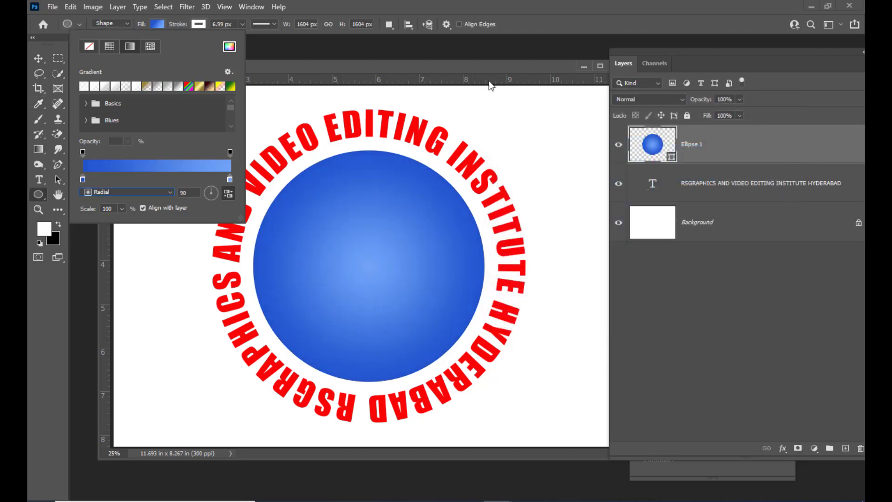
pyautogui.click(447, 70)
# Step: Duplicate the Ellipse 1 layer and place the original below the circular text layer
pyautogui.click(39, 59)
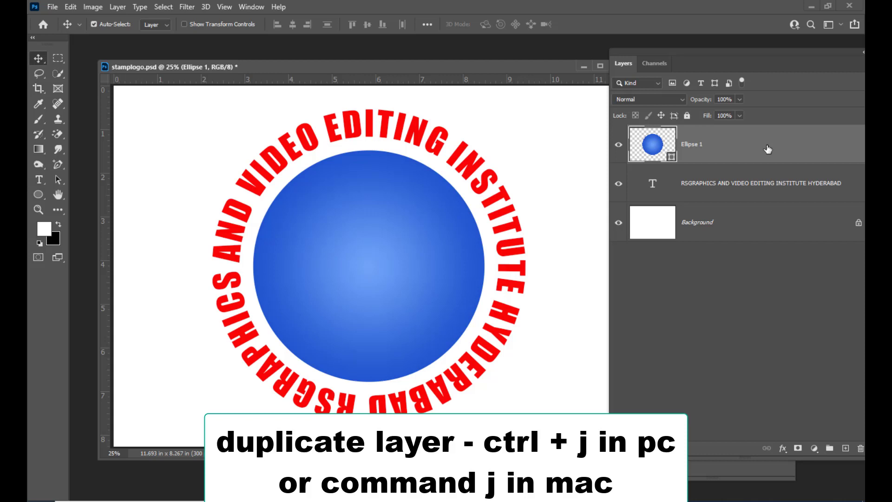
pyautogui.hotkey('ctrl', 'j')
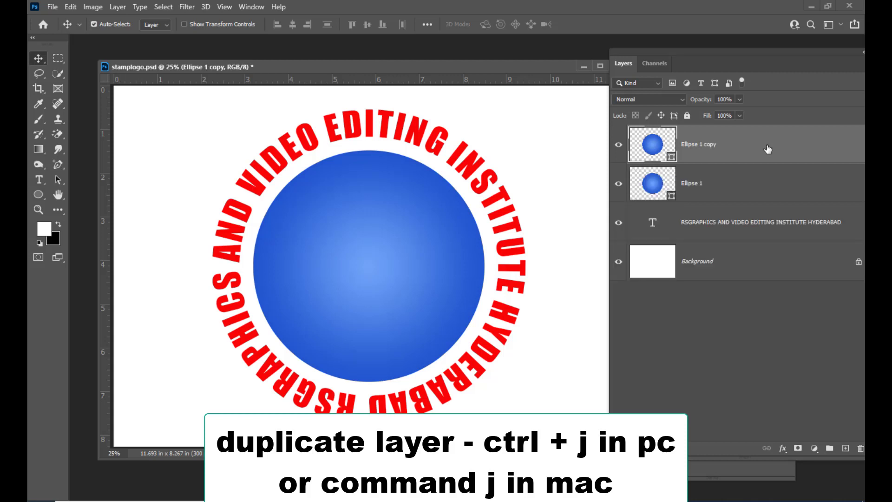
pyautogui.click(730, 187)
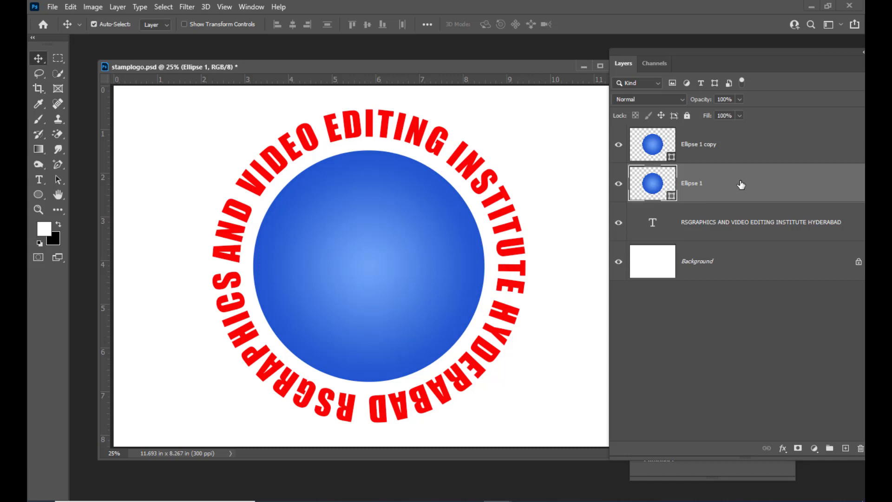
pyautogui.moveTo(741, 185); pyautogui.dragTo(738, 239)
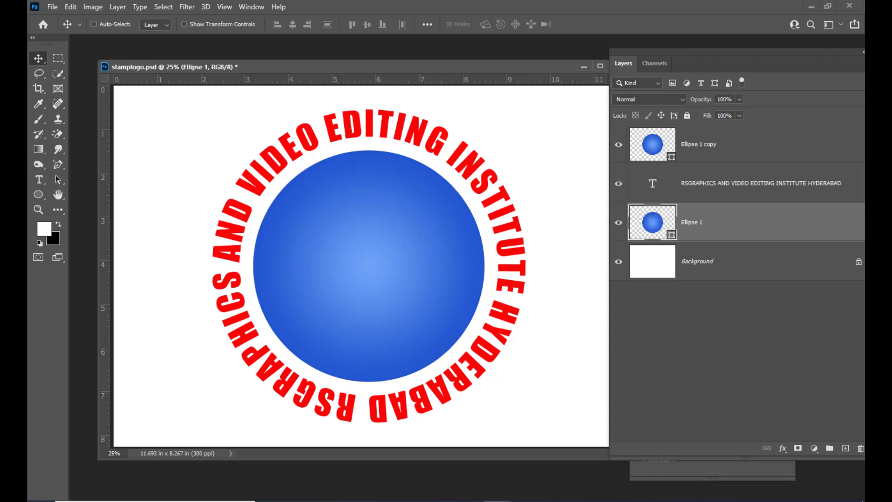
# Step: Scale the Ellipse 1 circle proportionally about its centre to about 145% so it extends behind the circular text
pyautogui.hotkey('ctrl', 't')
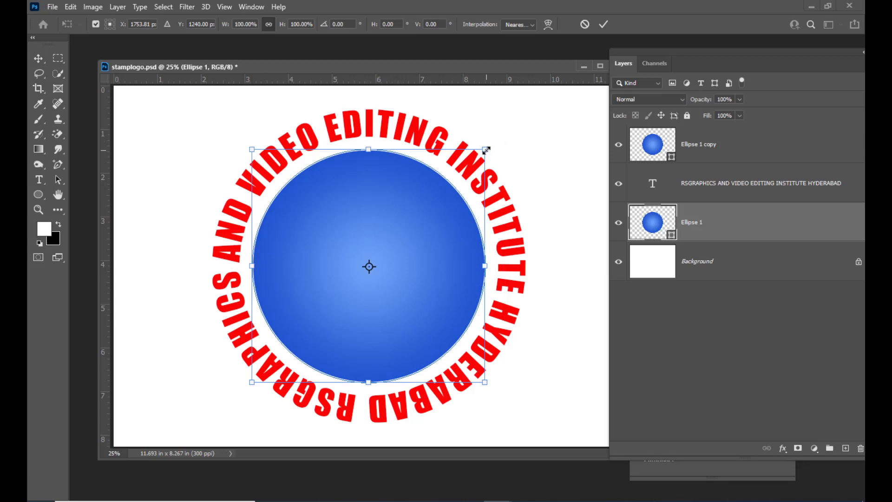
pyautogui.moveTo(485, 149); pyautogui.dragTo(542, 100)
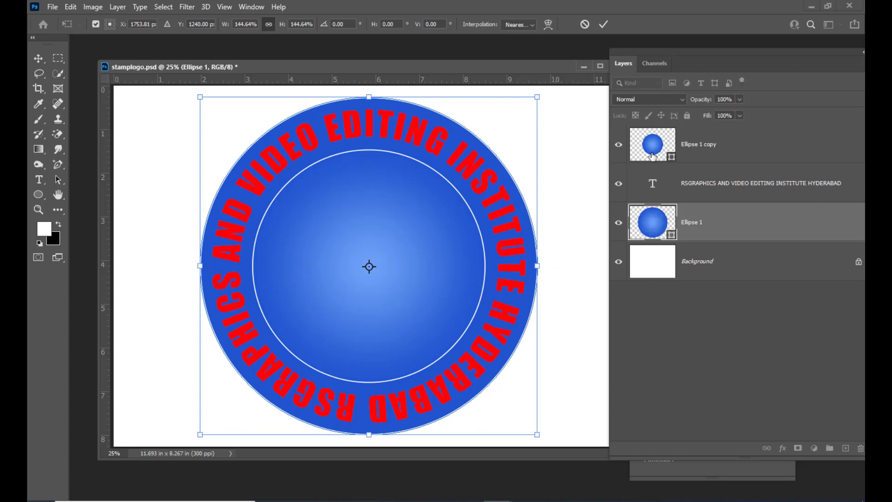
pyautogui.press('Return')
# Step: Increase the white stroke width of the inner circle, Ellipse 1 copy, to about 23.79 px
pyautogui.click(739, 143)
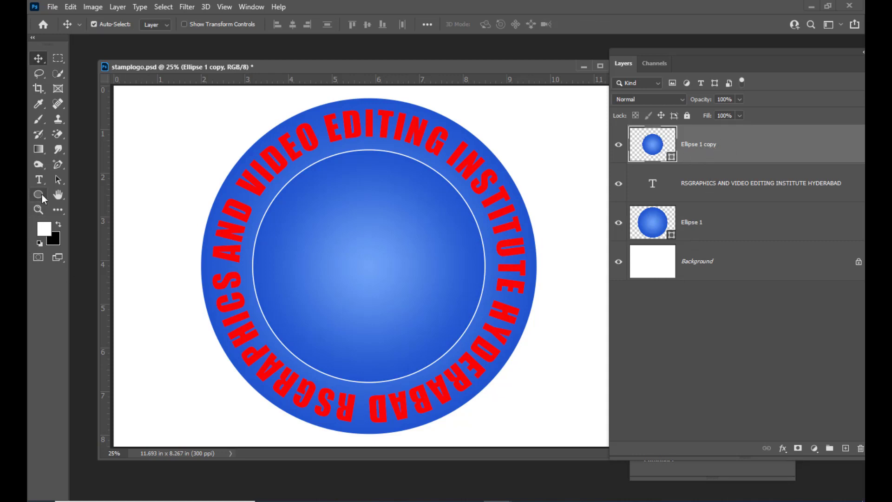
pyautogui.click(43, 199)
pyautogui.click(243, 24)
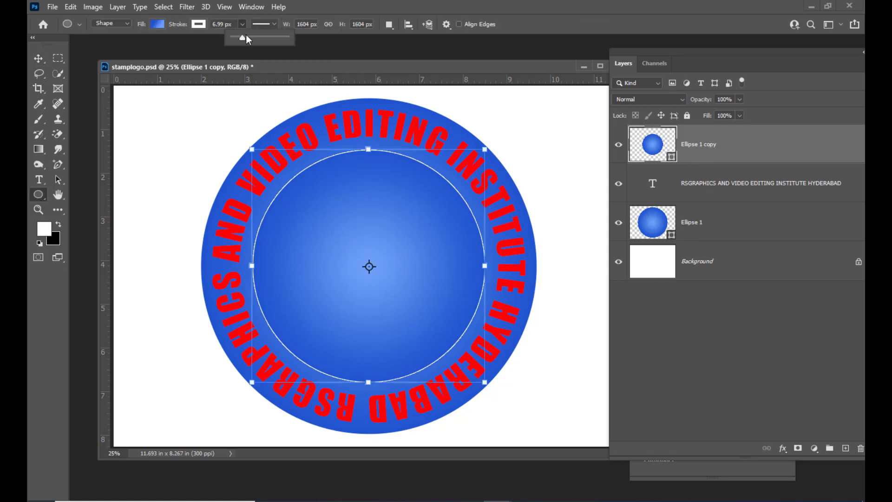
pyautogui.moveTo(244, 39); pyautogui.dragTo(247, 39)
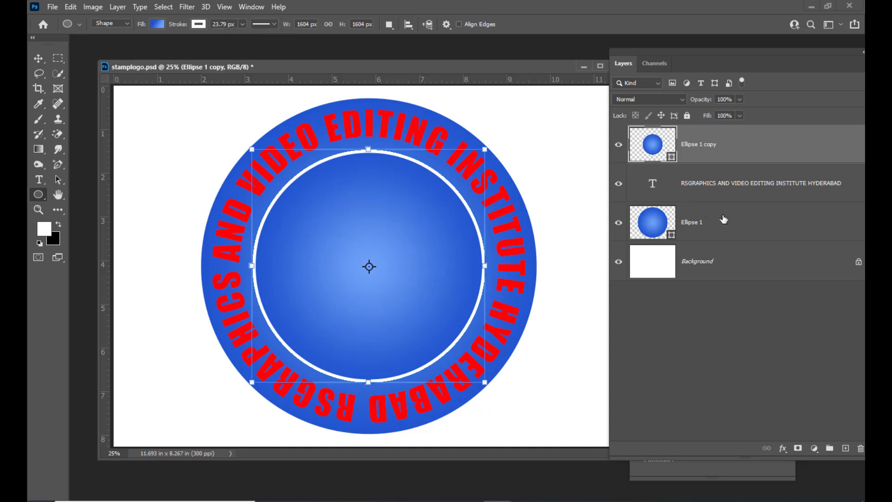
# Step: Change the darker blue colour stop of the outer circle's gradient fill to dark green
pyautogui.click(716, 227)
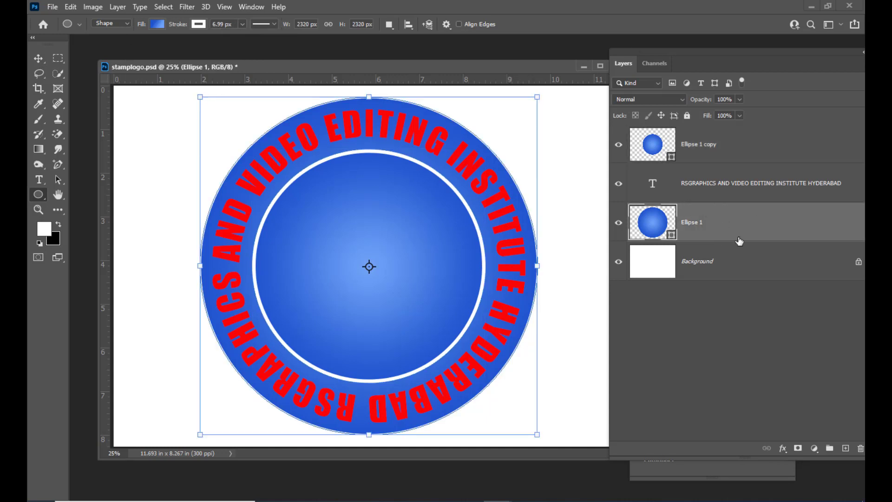
pyautogui.click(157, 24)
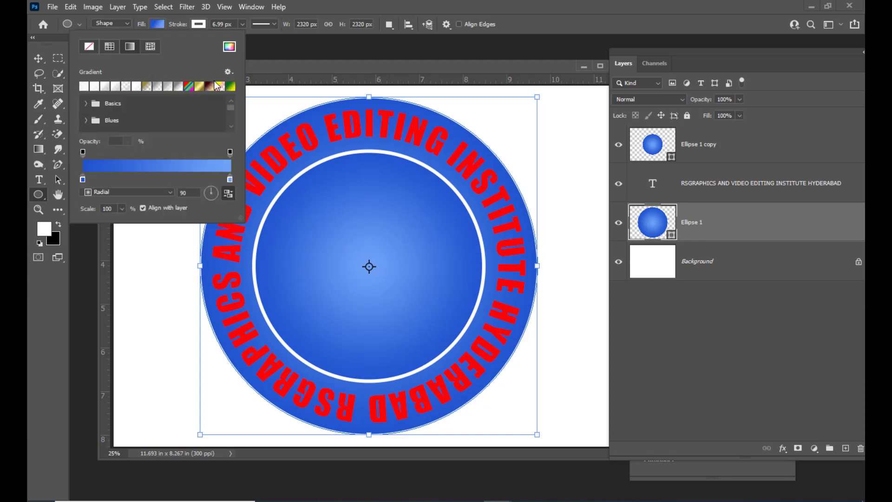
pyautogui.click(82, 181)
pyautogui.doubleClick(83, 181)
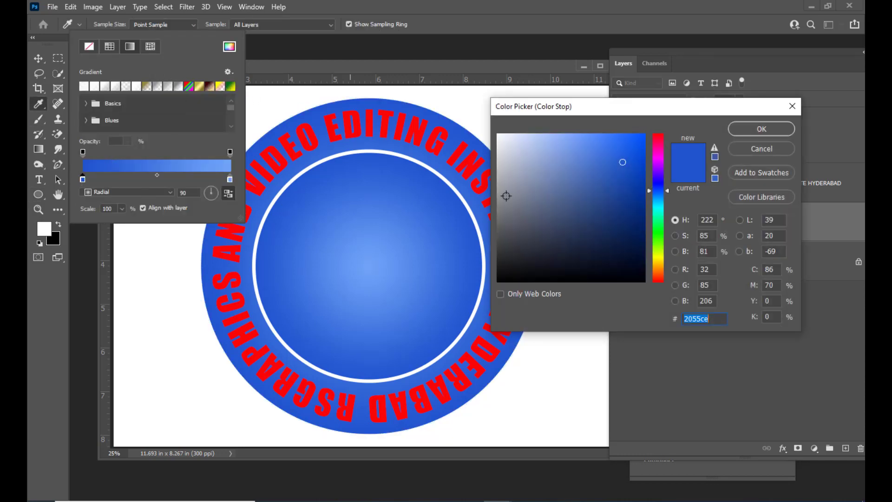
pyautogui.click(659, 236)
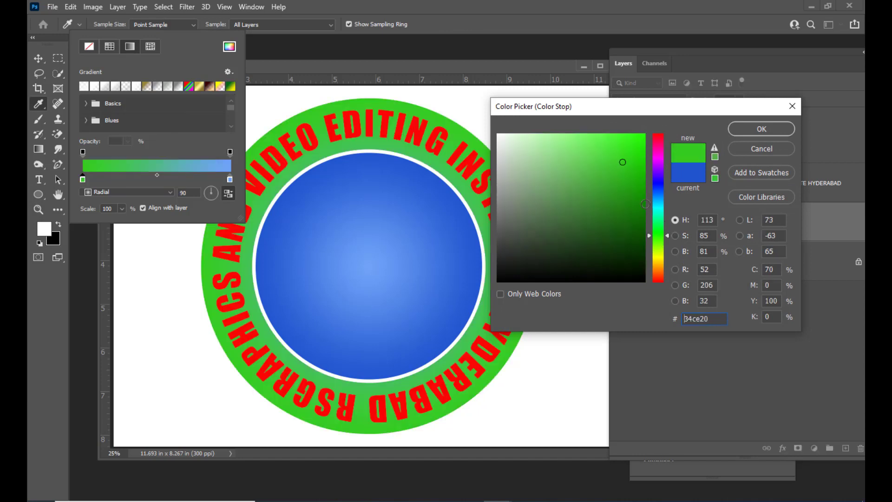
pyautogui.click(640, 206)
pyautogui.click(754, 134)
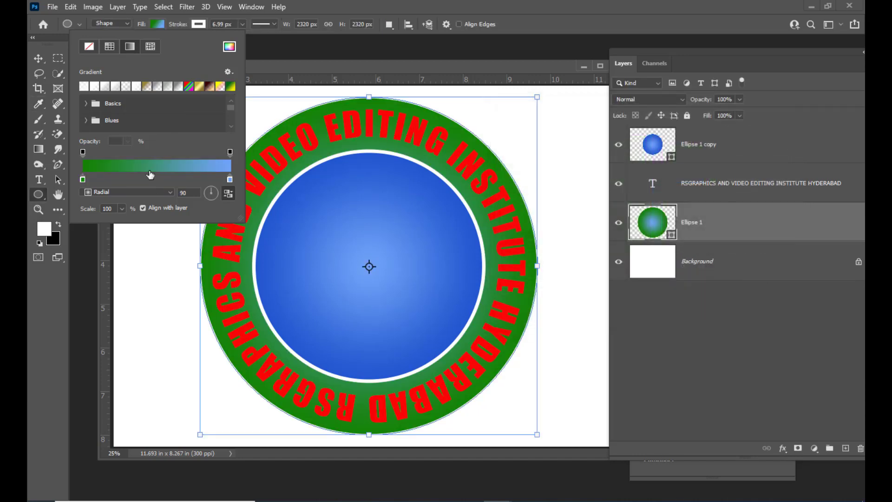
# Step: Set the outer circle's light blue gradient stop to bright green #49f333
pyautogui.doubleClick(230, 179)
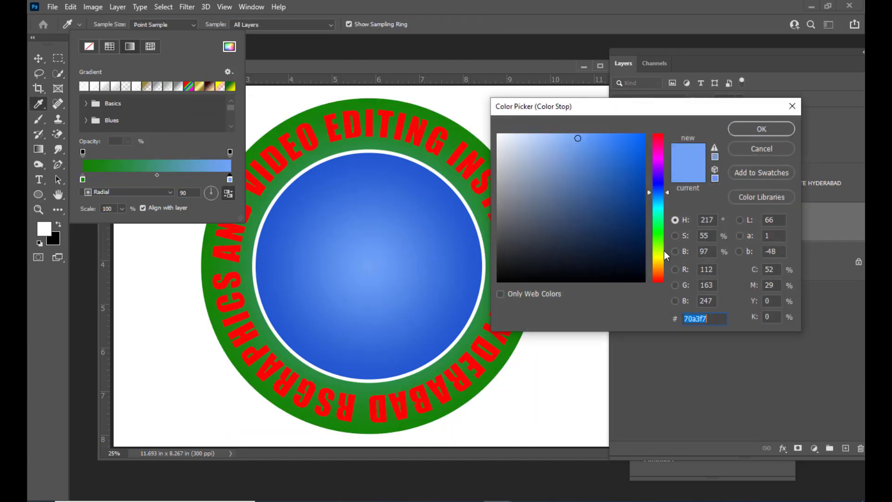
pyautogui.click(662, 236)
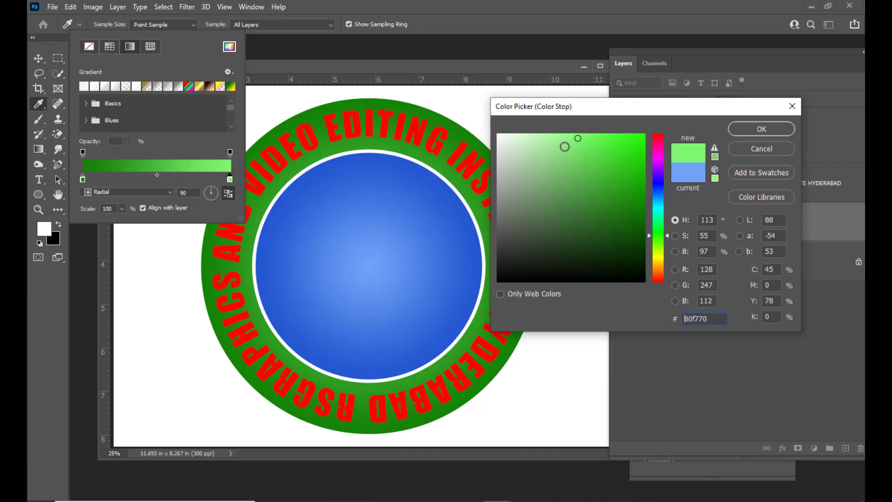
pyautogui.click(615, 140)
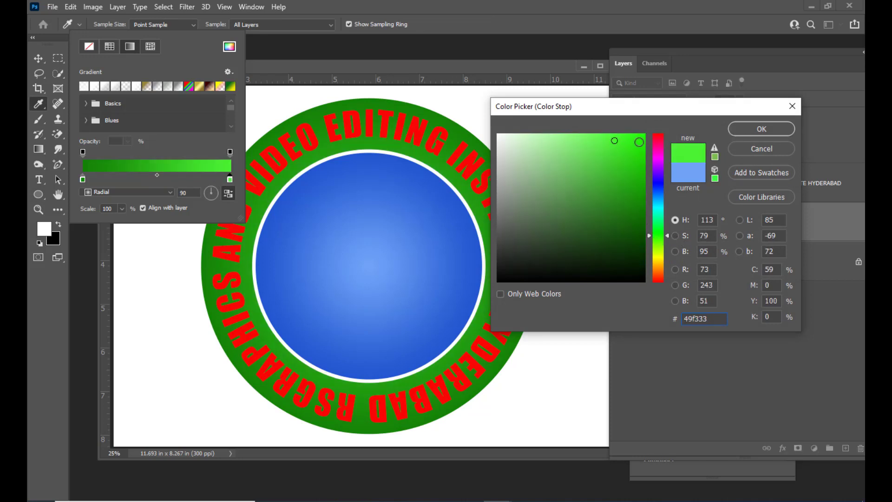
pyautogui.click(761, 129)
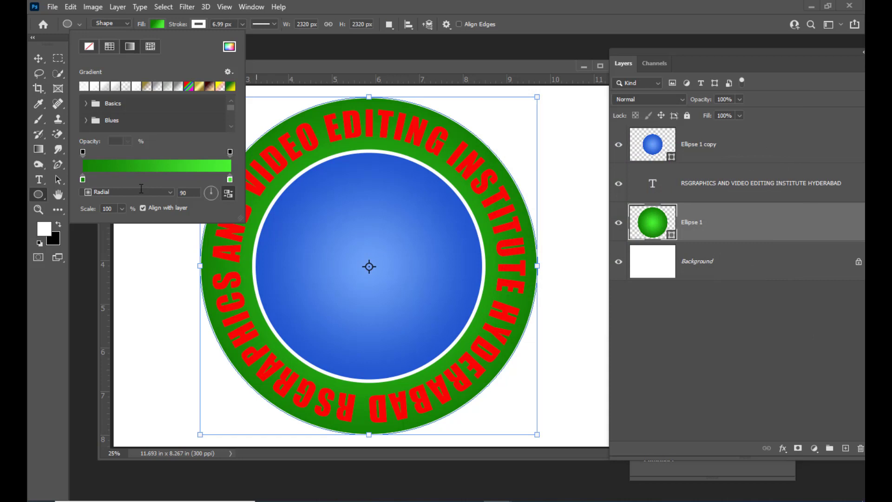
# Step: Try the Linear gradient style on the outer circle and flip its colour direction
pyautogui.click(111, 191)
pyautogui.click(110, 202)
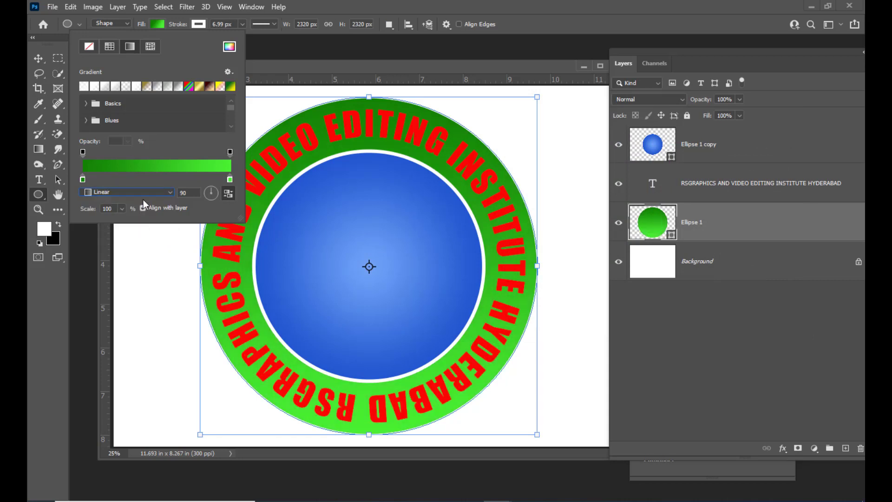
pyautogui.click(229, 194)
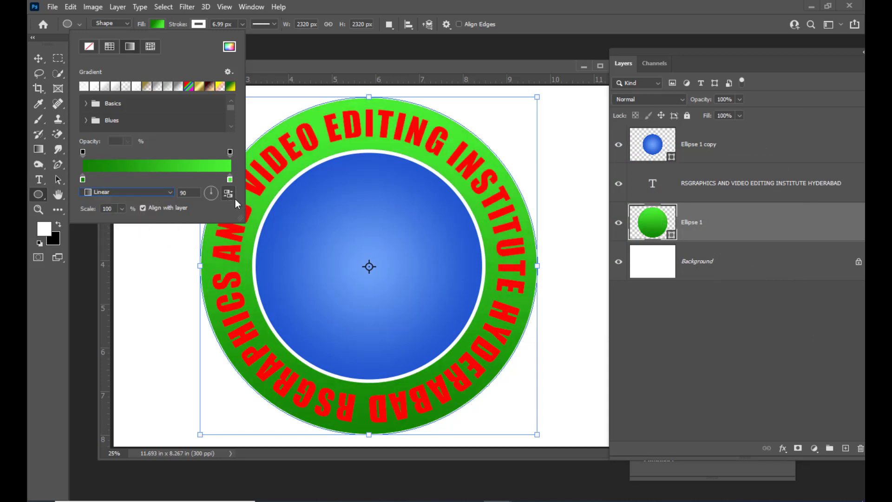
# Step: Set the outer circle's gradient style to Reflected and reverse it so the bright green runs across the middle
pyautogui.click(134, 192)
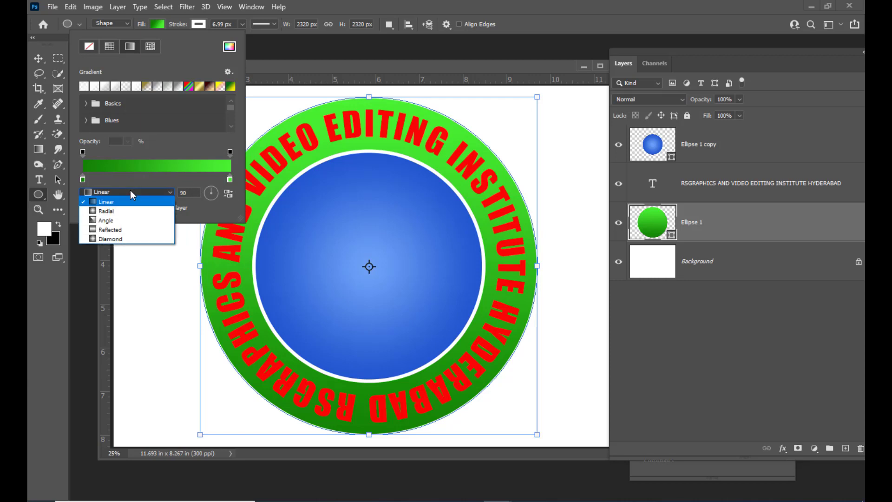
pyautogui.click(111, 230)
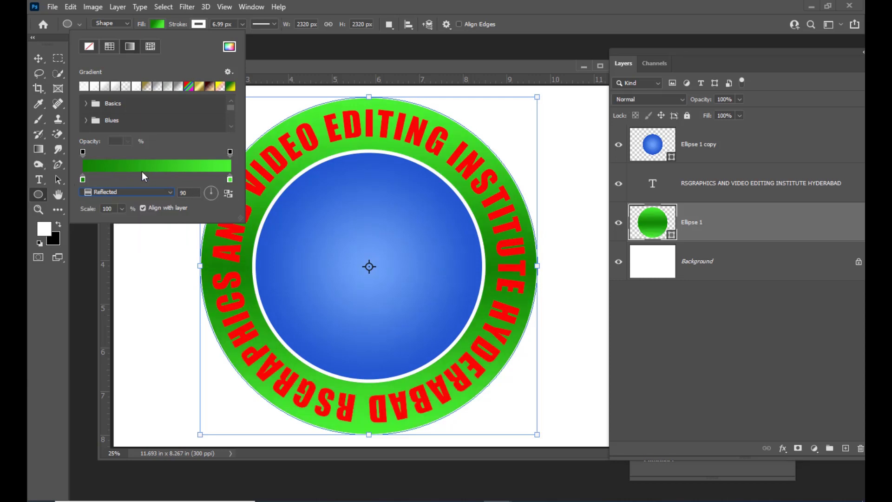
pyautogui.click(228, 194)
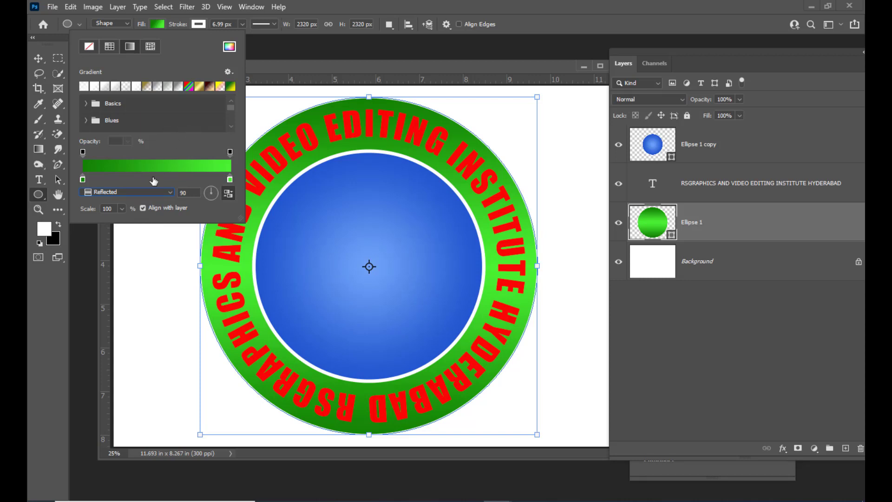
# Step: Darken the bright green stop of the outer circle's gradient to #1b9f09
pyautogui.doubleClick(229, 180)
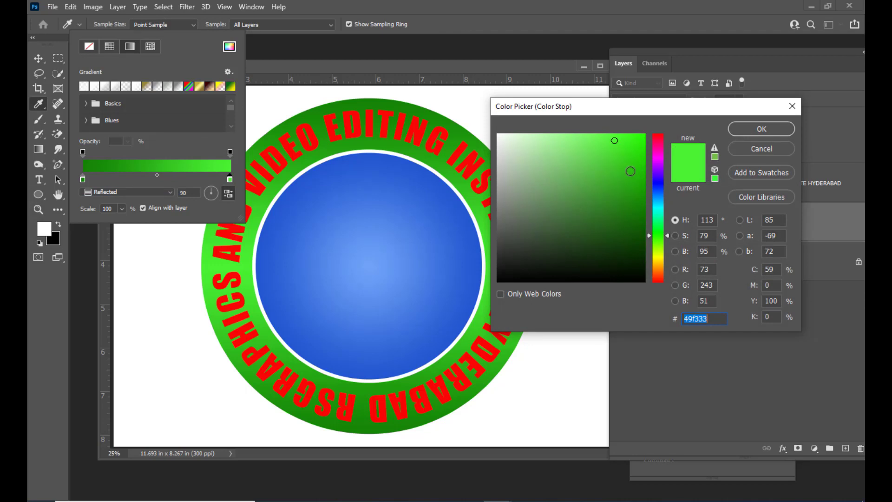
pyautogui.moveTo(630, 172); pyautogui.dragTo(637, 190)
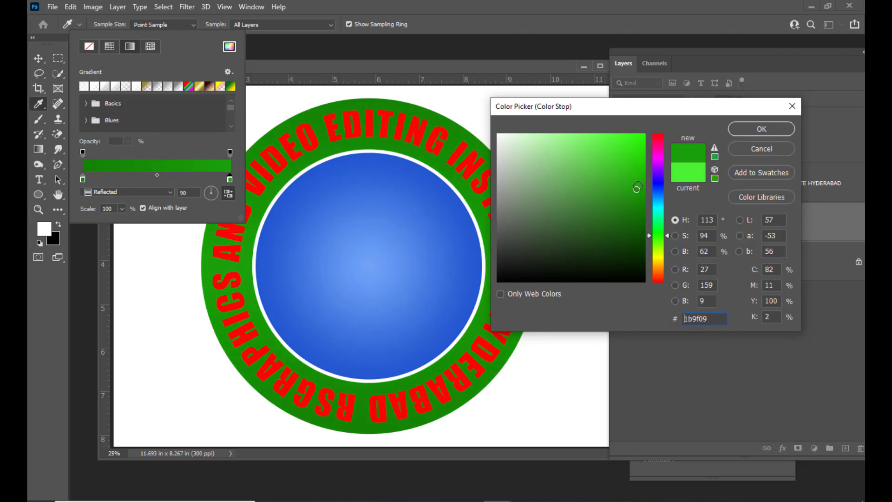
pyautogui.click(762, 129)
pyautogui.click(361, 69)
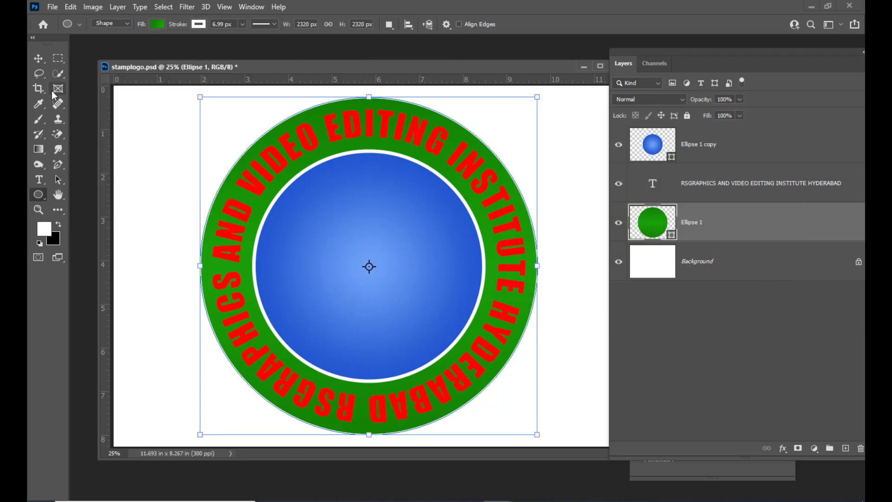
# Step: Select all of the circular institute-name text and change its colour to white
pyautogui.click(38, 58)
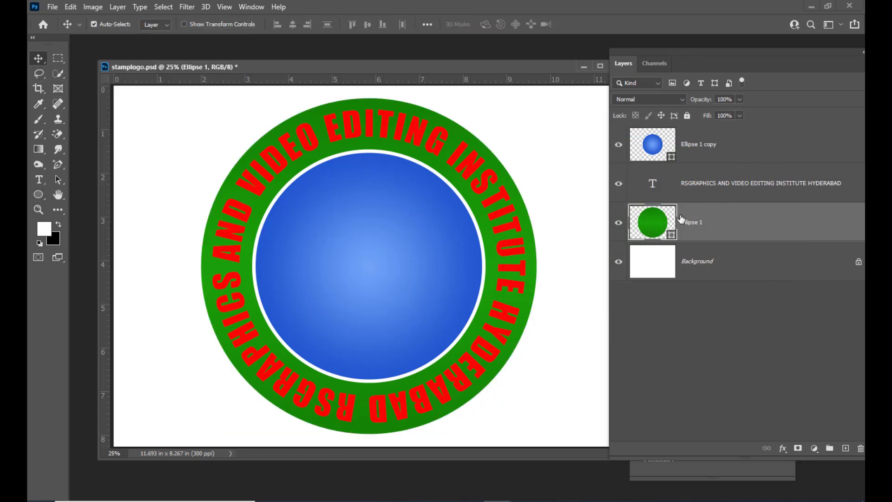
pyautogui.doubleClick(653, 184)
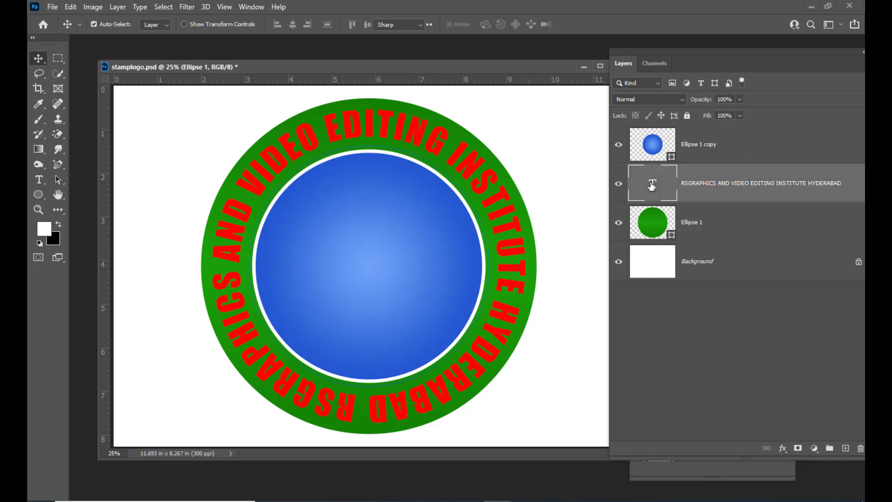
pyautogui.click(486, 25)
pyautogui.moveTo(544, 140); pyautogui.dragTo(498, 135)
pyautogui.press('Return')
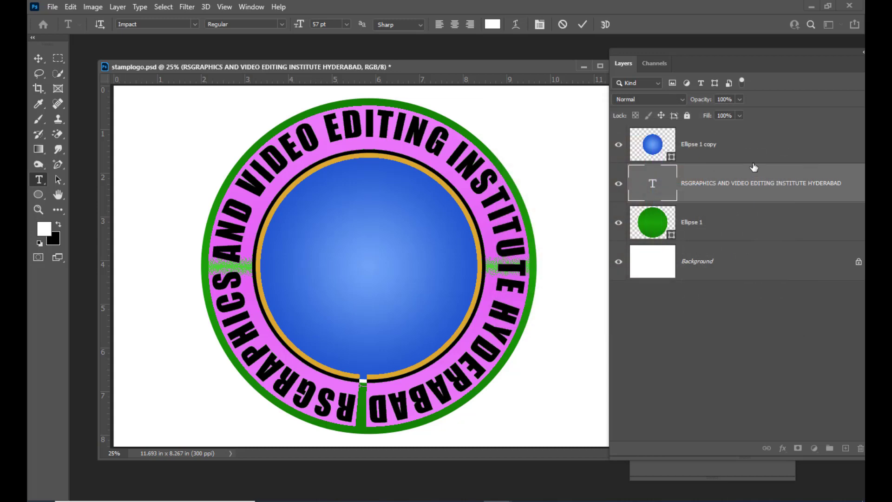
# Step: Open the Layer Style settings for the circular text layer and move the dialog off most of the artwork
pyautogui.click(858, 178)
pyautogui.doubleClick(857, 179)
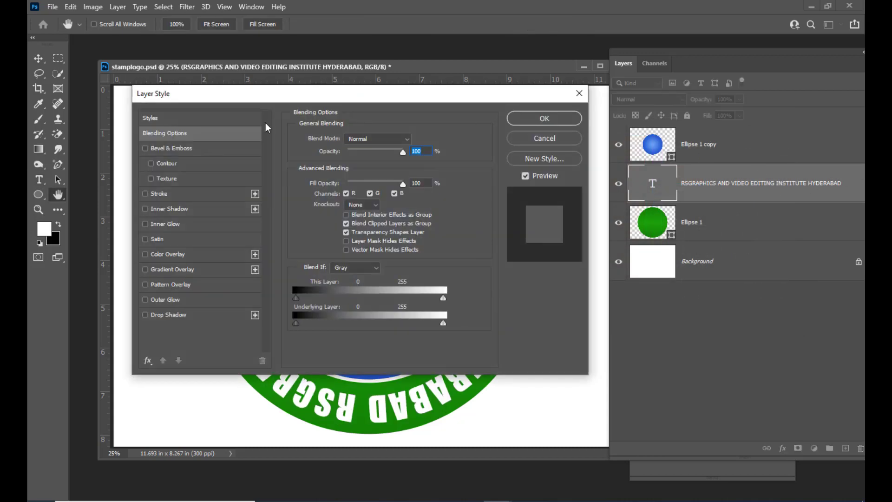
pyautogui.moveTo(237, 97); pyautogui.dragTo(651, 78)
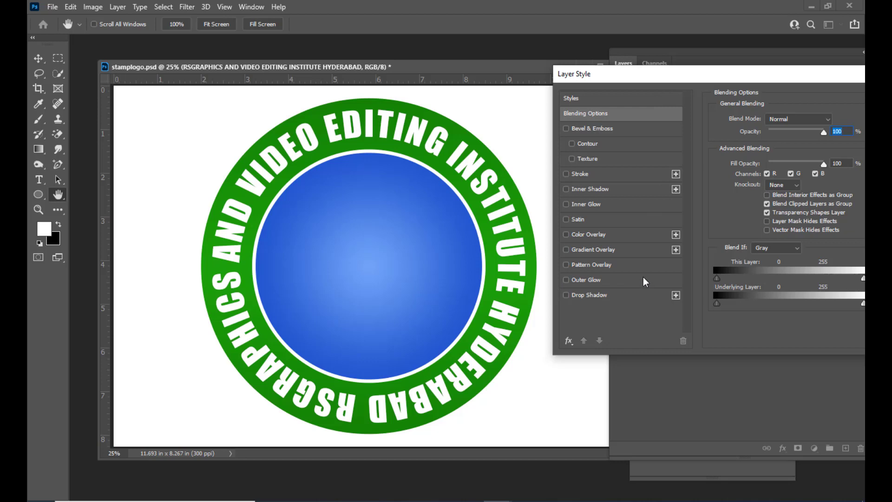
pyautogui.moveTo(716, 76); pyautogui.dragTo(680, 112)
pyautogui.moveTo(568, 116); pyautogui.dragTo(653, 98)
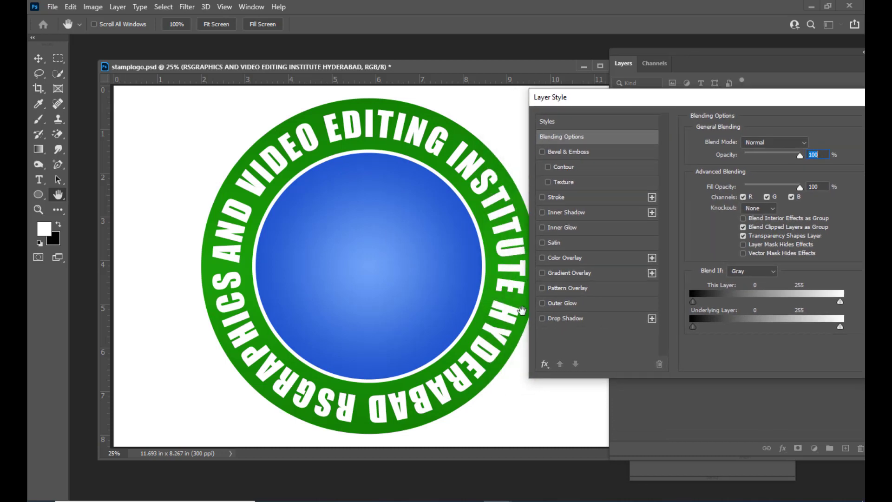
# Step: Add a black drop shadow with 3 px distance and 24 px size to the circular text
pyautogui.click(542, 318)
pyautogui.click(573, 319)
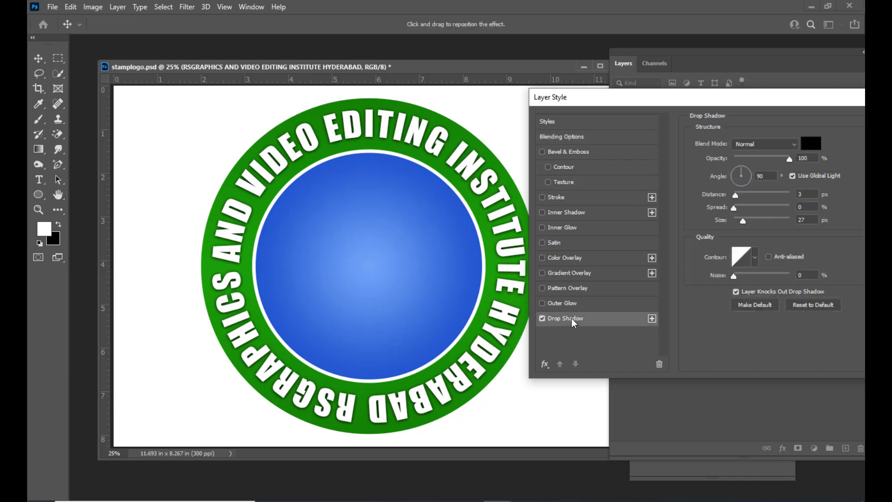
pyautogui.moveTo(600, 97); pyautogui.dragTo(622, 96)
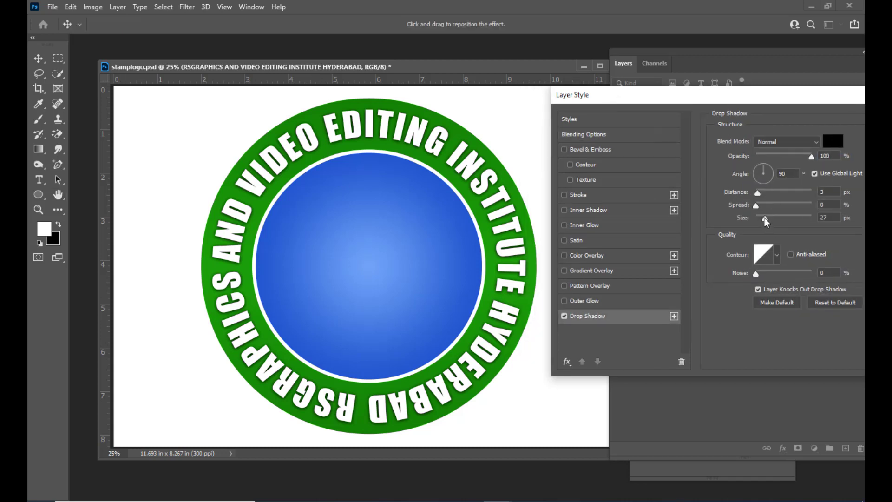
pyautogui.moveTo(765, 218); pyautogui.dragTo(766, 218)
pyautogui.moveTo(627, 96); pyautogui.dragTo(311, 172)
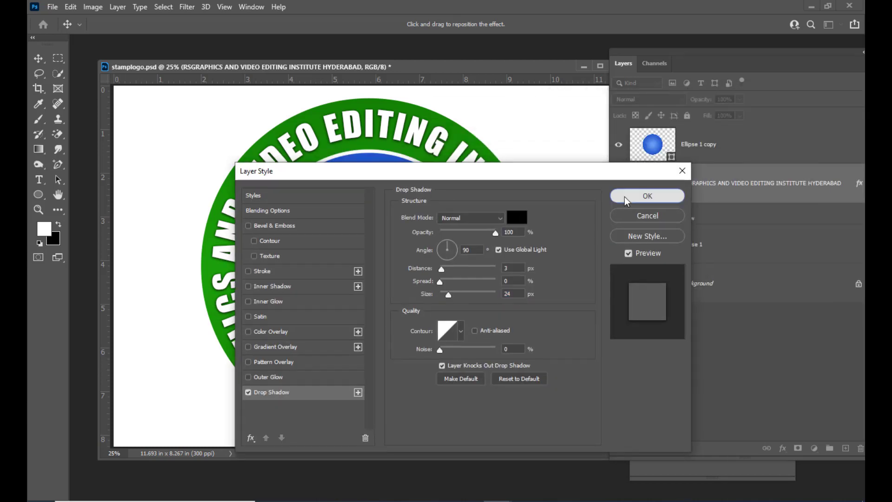
pyautogui.click(625, 197)
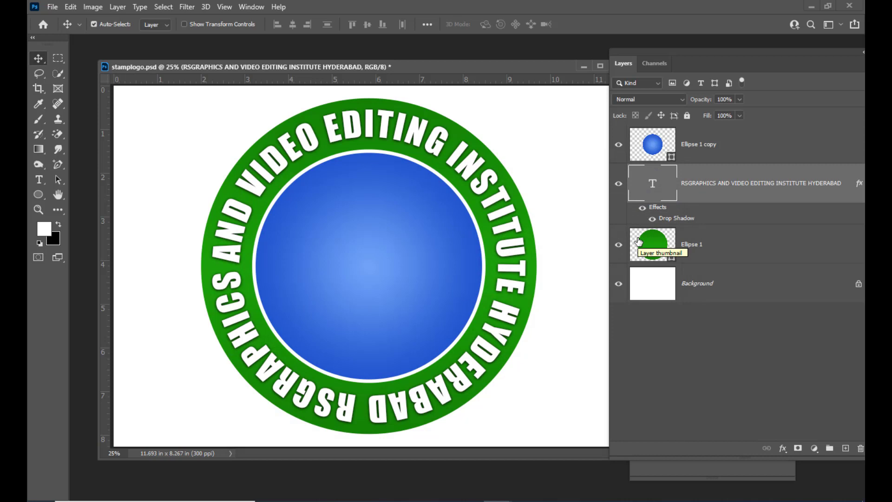
# Step: Add a new empty layer above the blue circle's layer, Ellipse 1 copy
pyautogui.moveTo(678, 53); pyautogui.dragTo(617, 52)
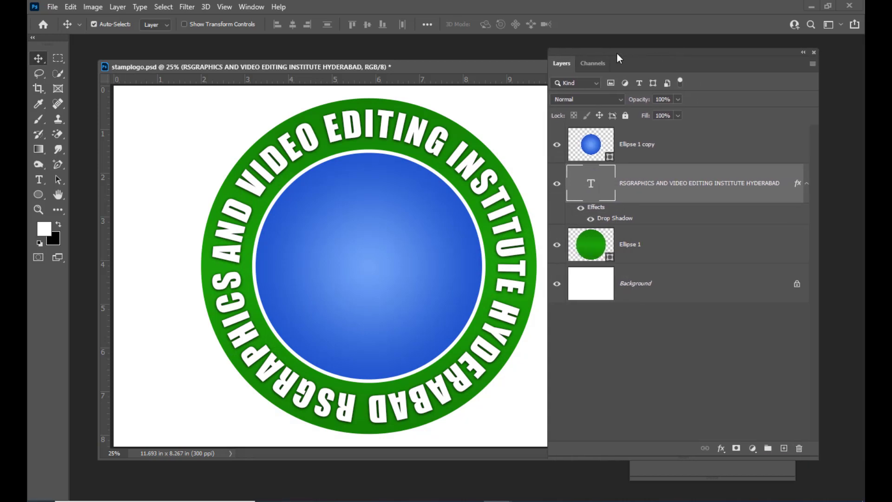
pyautogui.click(724, 142)
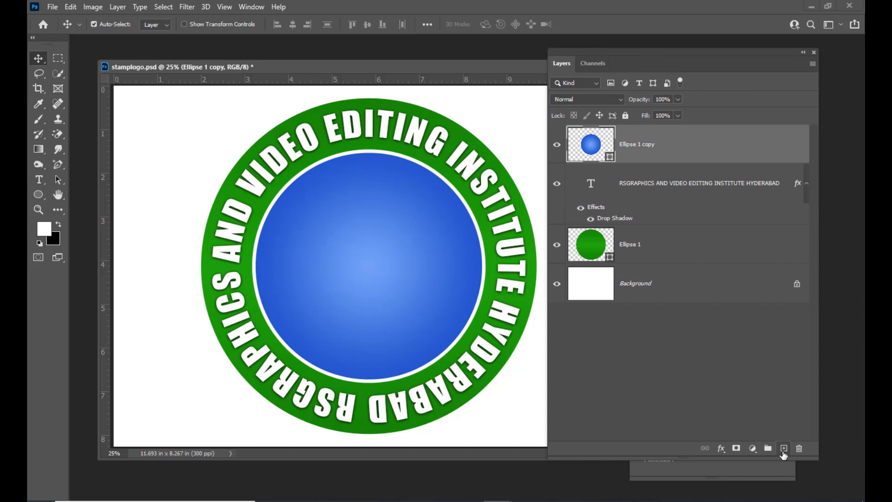
pyautogui.click(784, 449)
pyautogui.moveTo(586, 52); pyautogui.dragTo(661, 63)
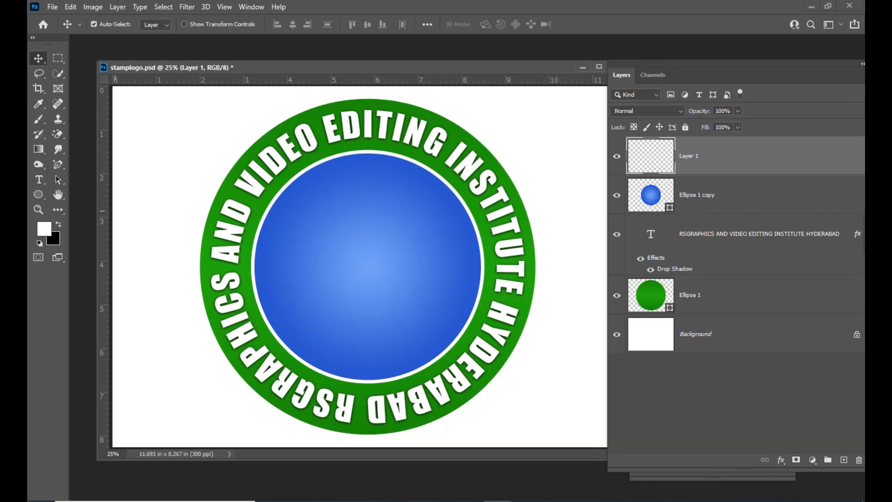
# Step: Draw a small circle about 144 px wide inside the upper part of the blue circle with the Ellipse tool
pyautogui.click(38, 197)
pyautogui.rightClick(39, 199)
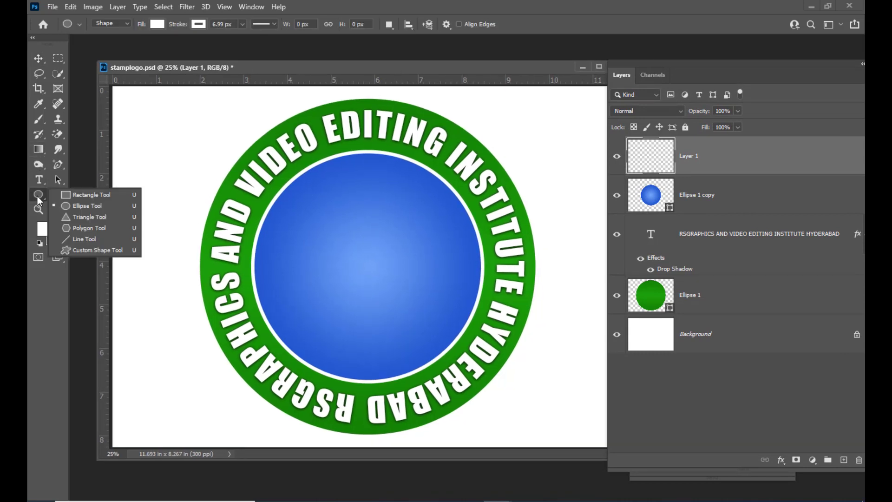
pyautogui.click(88, 207)
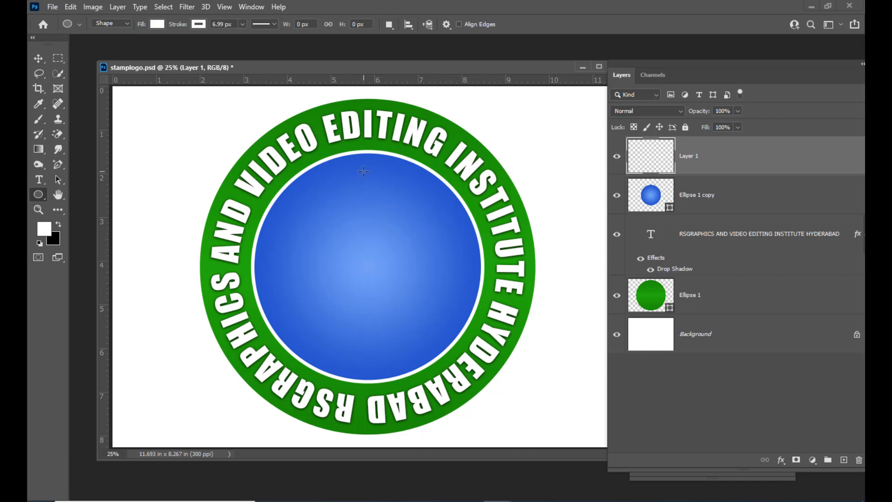
pyautogui.moveTo(364, 171); pyautogui.dragTo(389, 192)
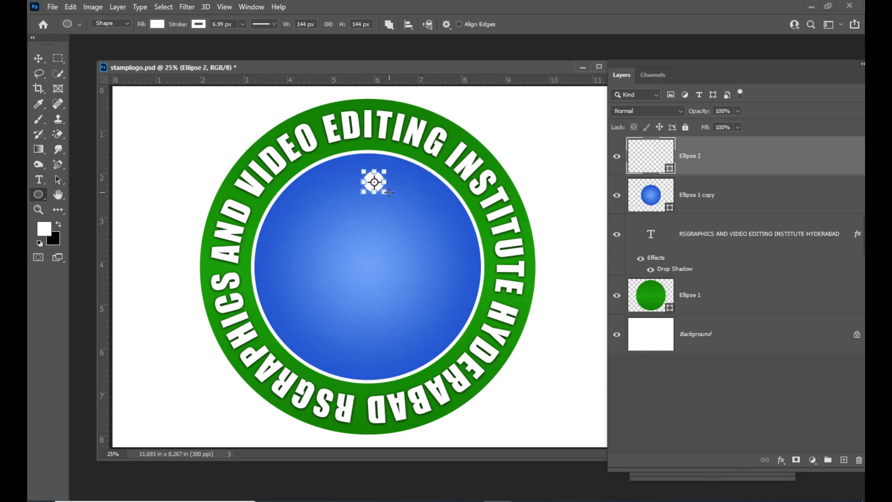
# Step: Switch the small circle's fill to a gradient and set its starting stop to yellow #f6f908
pyautogui.click(155, 24)
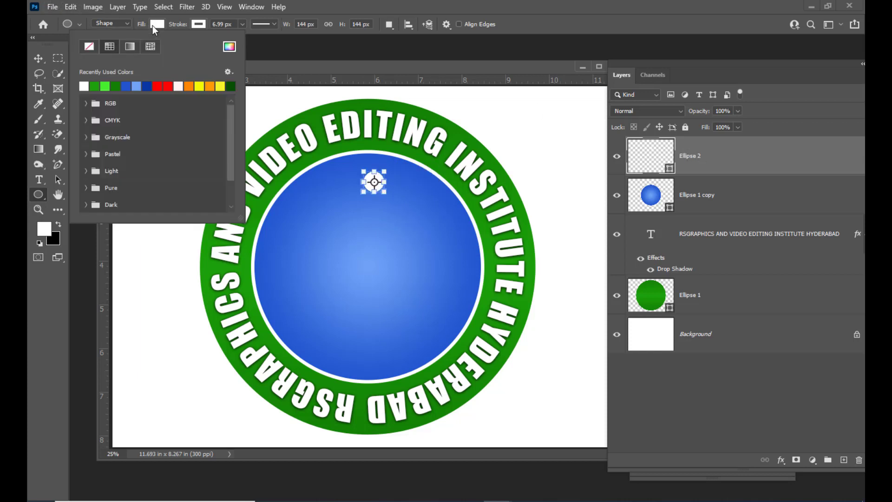
pyautogui.click(131, 47)
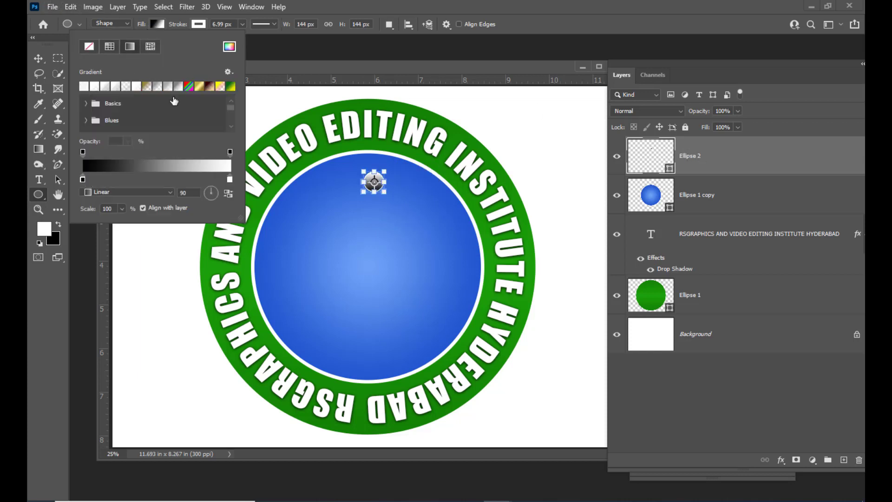
pyautogui.doubleClick(83, 180)
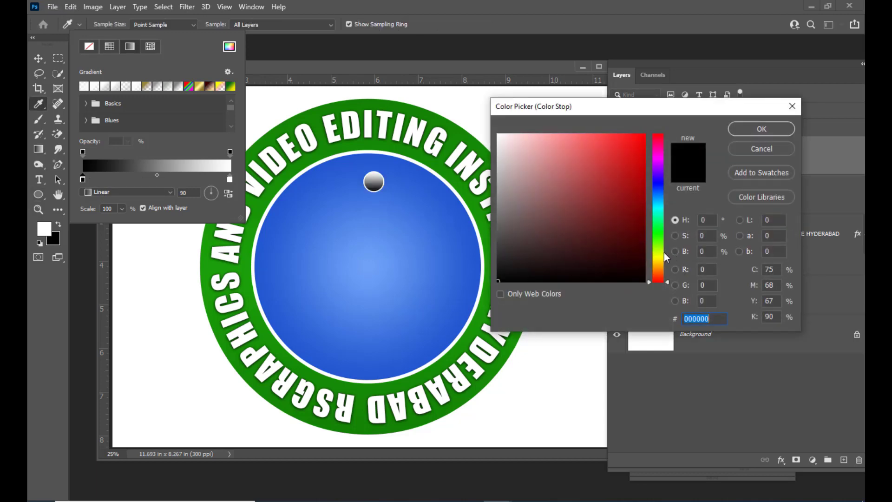
pyautogui.click(662, 258)
pyautogui.click(641, 137)
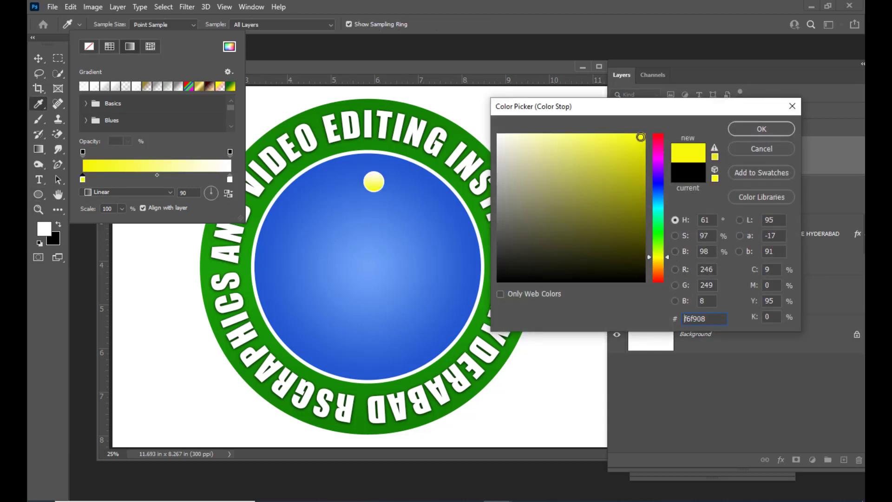
pyautogui.click(750, 133)
# Step: Change the white end stop of the small circle's gradient to a bright orange with hue 41°
pyautogui.doubleClick(230, 178)
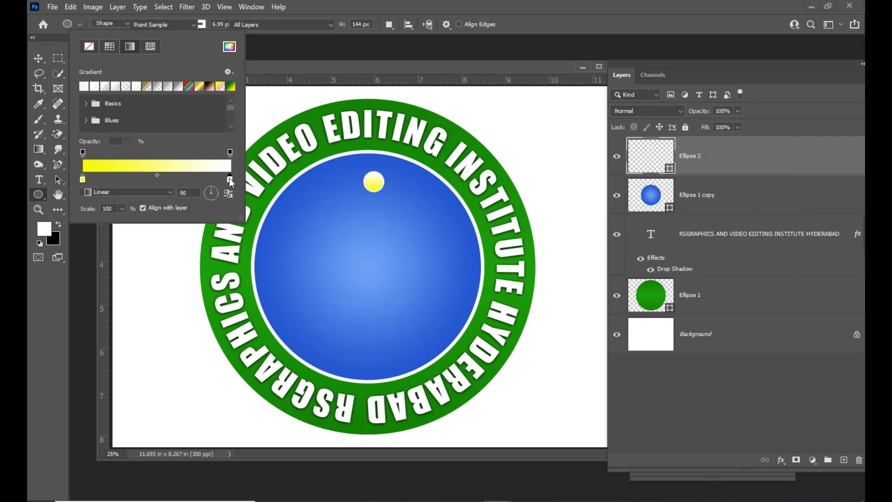
pyautogui.click(660, 266)
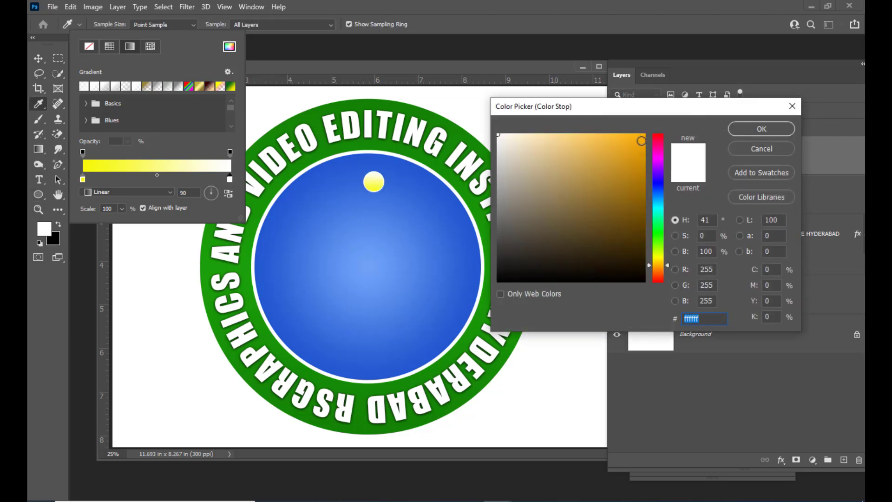
pyautogui.click(641, 138)
pyautogui.click(744, 130)
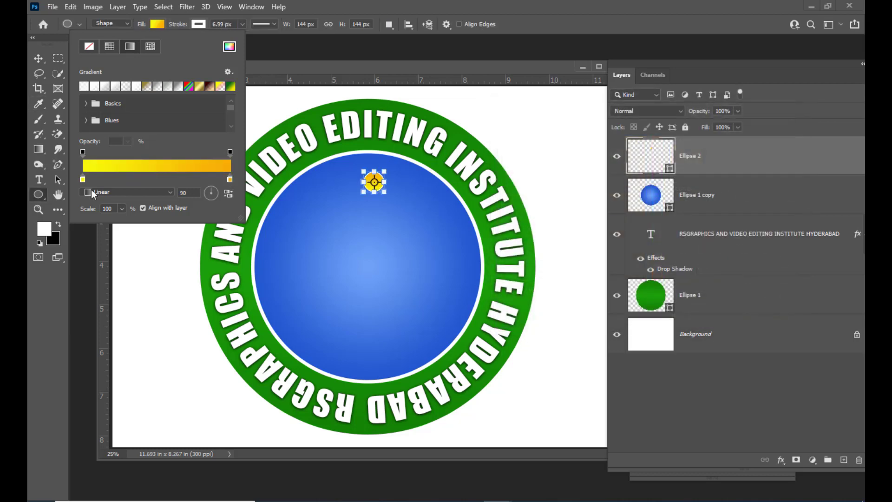
# Step: Set the small circle's gradient style to Radial and remove its white stroke
pyautogui.click(116, 192)
pyautogui.click(107, 212)
pyautogui.click(272, 65)
pyautogui.click(198, 24)
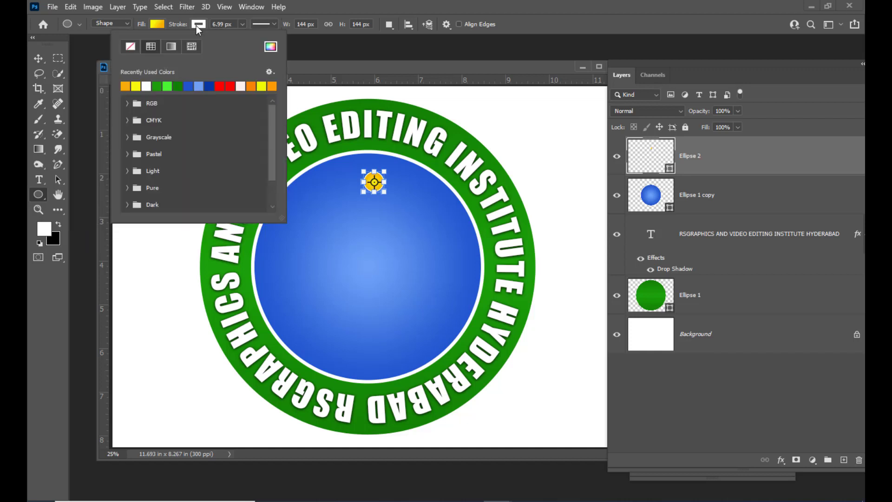
pyautogui.click(130, 47)
pyautogui.click(328, 66)
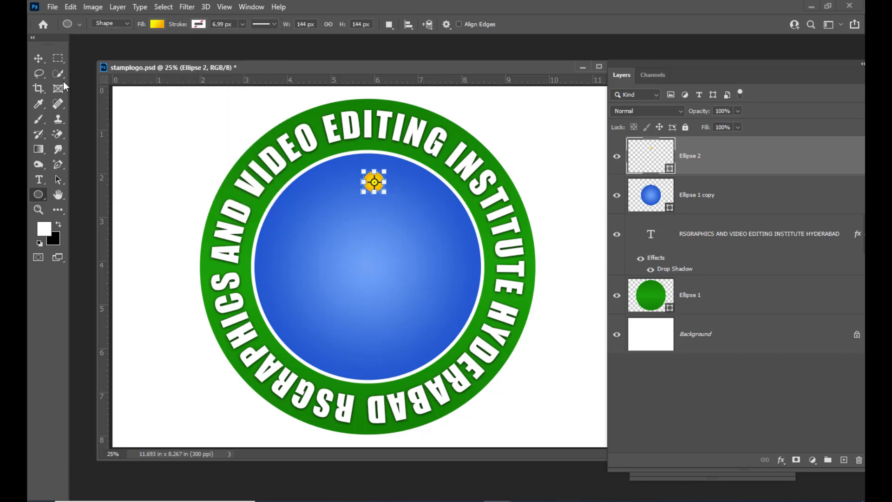
# Step: Shrink the small yellow-orange circle and place it at the top centre, just inside the blue circle's edge
pyautogui.click(39, 58)
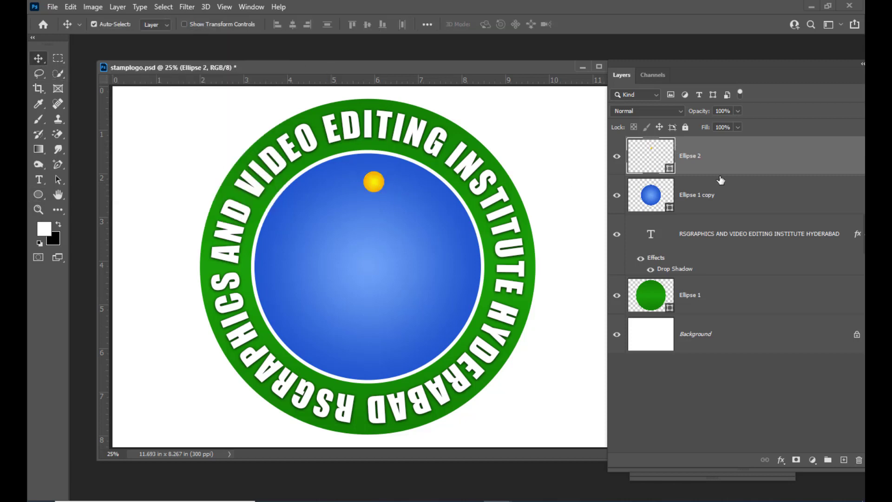
pyautogui.hotkey('ctrl', 't')
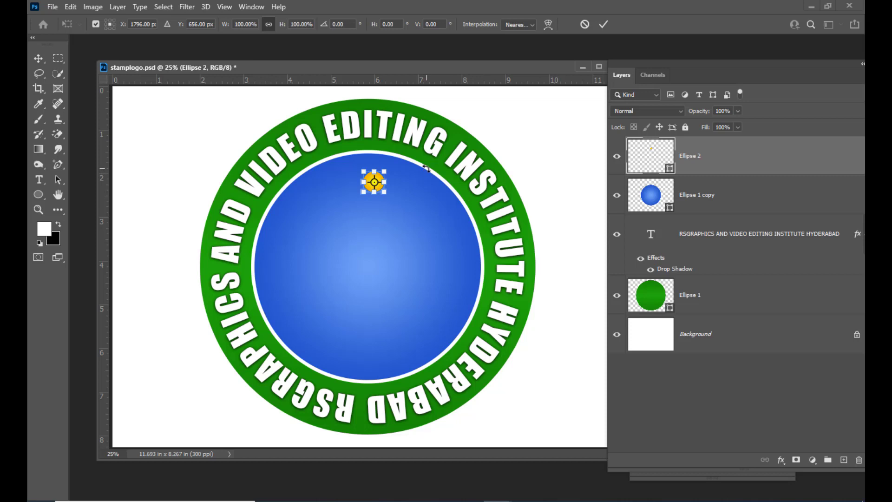
pyautogui.hotkey('ctrl', '+')
pyautogui.moveTo(392, 138); pyautogui.dragTo(368, 125)
pyautogui.press('Return')
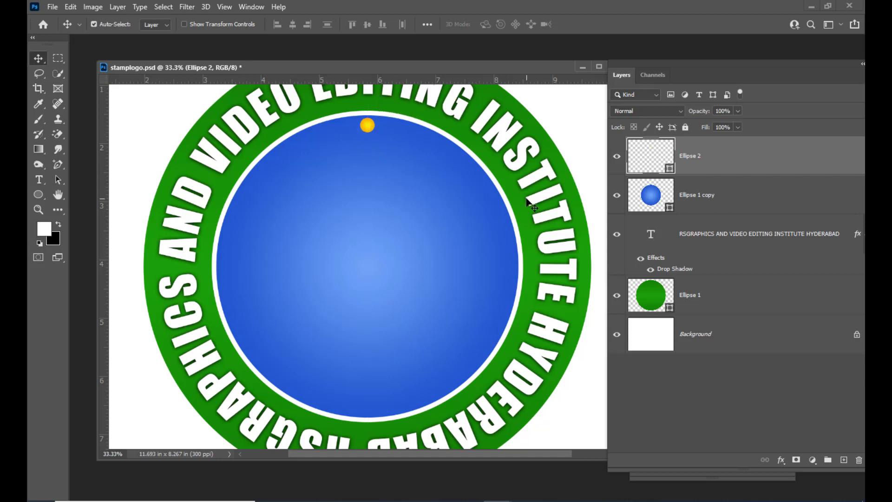
# Step: Scale the small yellow-orange circle down to about 92% around its centre
pyautogui.hotkey('ctrl', '-')
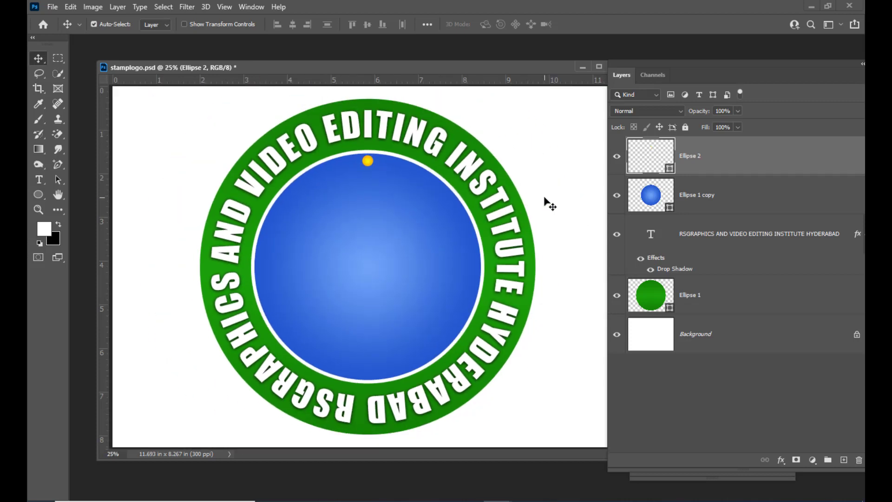
pyautogui.hotkey('ctrl', '+')
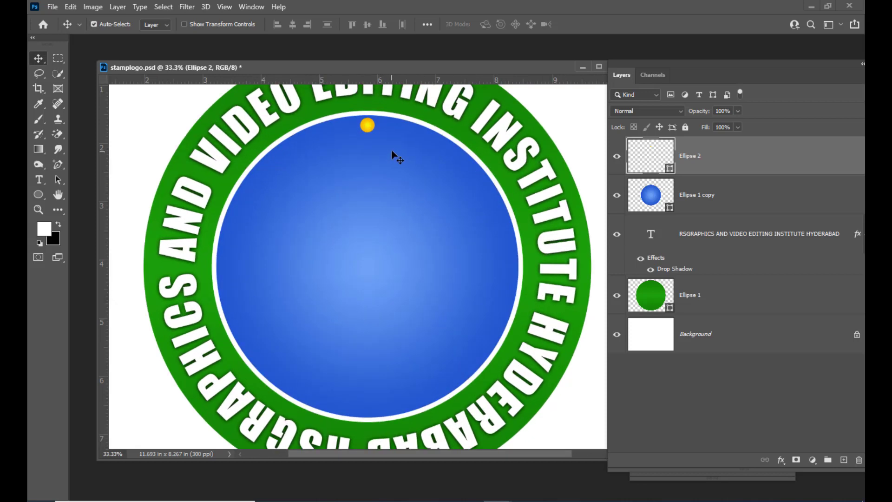
pyautogui.hotkey('ctrl', 't')
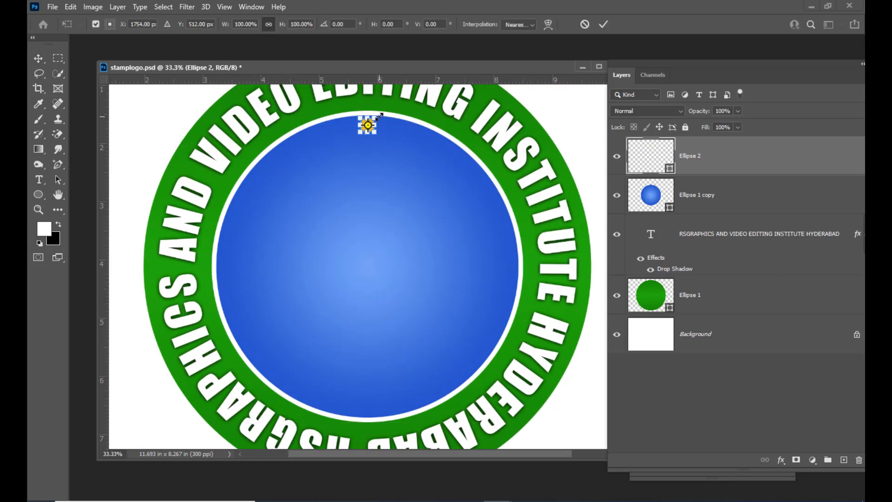
pyautogui.moveTo(375, 114); pyautogui.dragTo(376, 116)
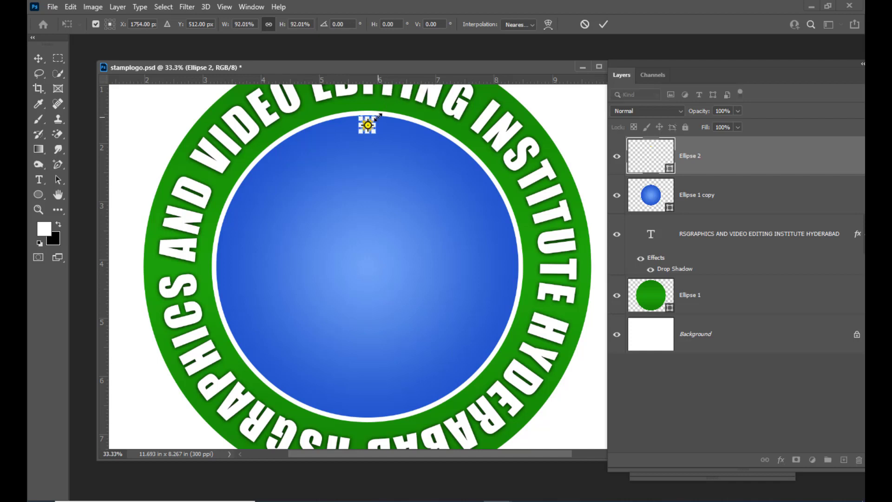
pyautogui.press('Return')
# Step: Nudge the small yellow-orange circle slightly up, closer to the blue circle's white outline
pyautogui.press('Up')
pyautogui.press('Up')
pyautogui.press('Up')
pyautogui.press('Down')
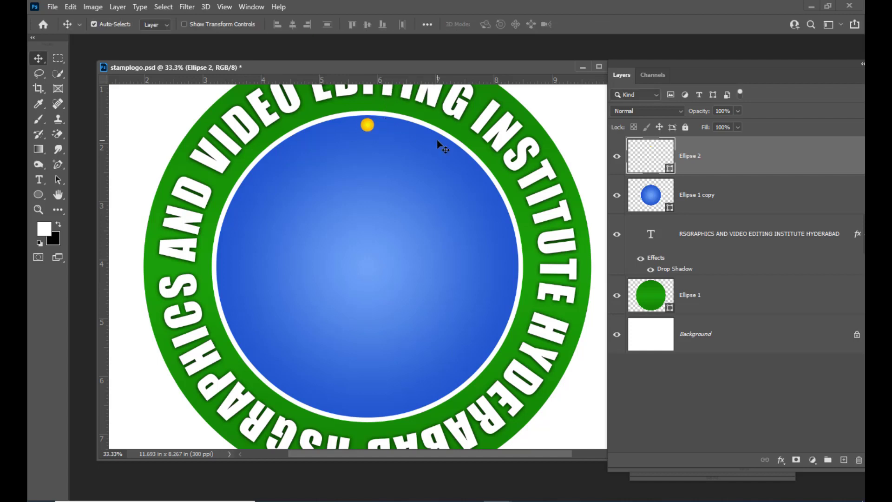
pyautogui.press('Up')
pyautogui.press('Up')
pyautogui.press('Up')
pyautogui.press('Up')
pyautogui.press('Up')
pyautogui.press('Down')
# Step: Place a vertical and a horizontal guide that cross at the centre of the blue circle
pyautogui.hotkey('ctrl', '-')
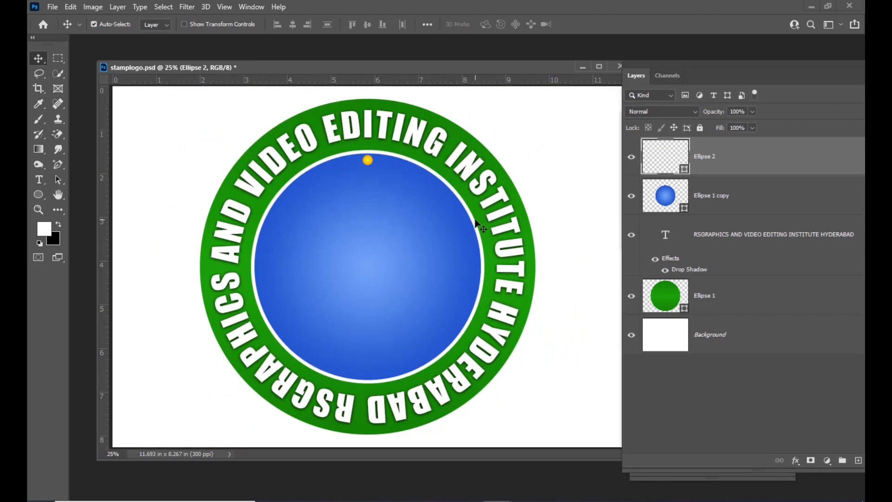
pyautogui.hotkey('ctrl', '-')
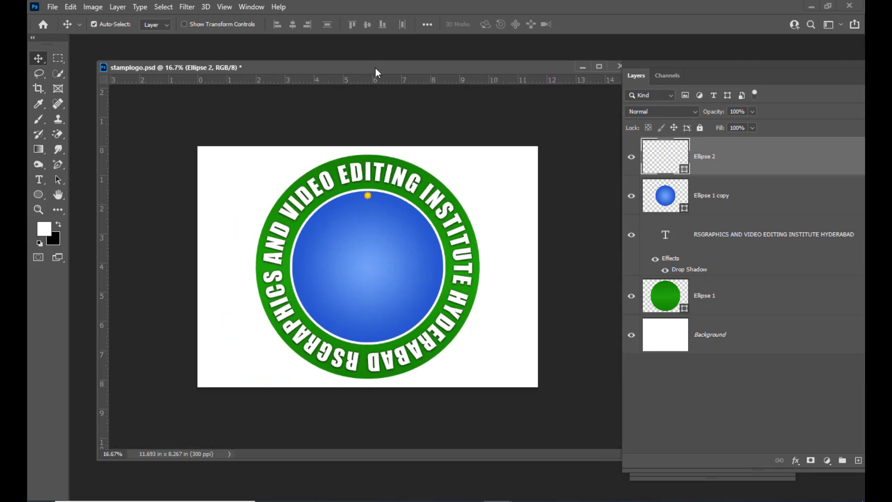
pyautogui.moveTo(375, 68); pyautogui.dragTo(376, 64)
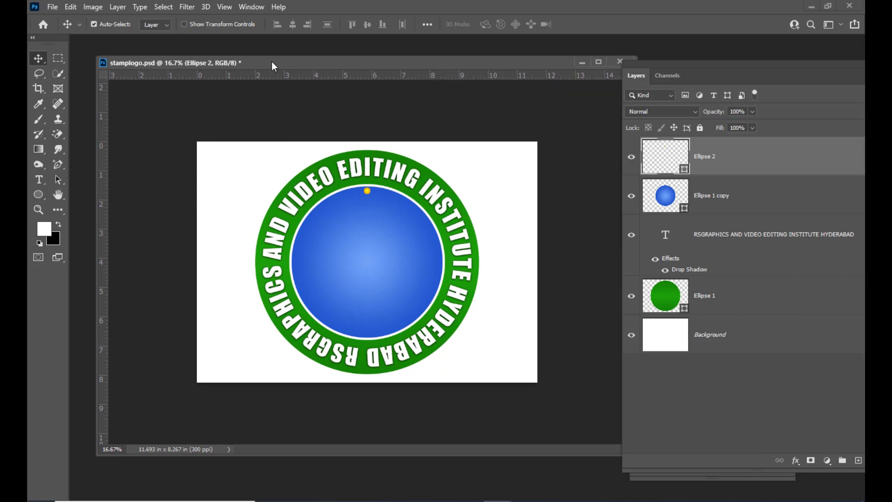
pyautogui.moveTo(271, 61); pyautogui.dragTo(276, 60)
pyautogui.moveTo(402, 61); pyautogui.dragTo(388, 65)
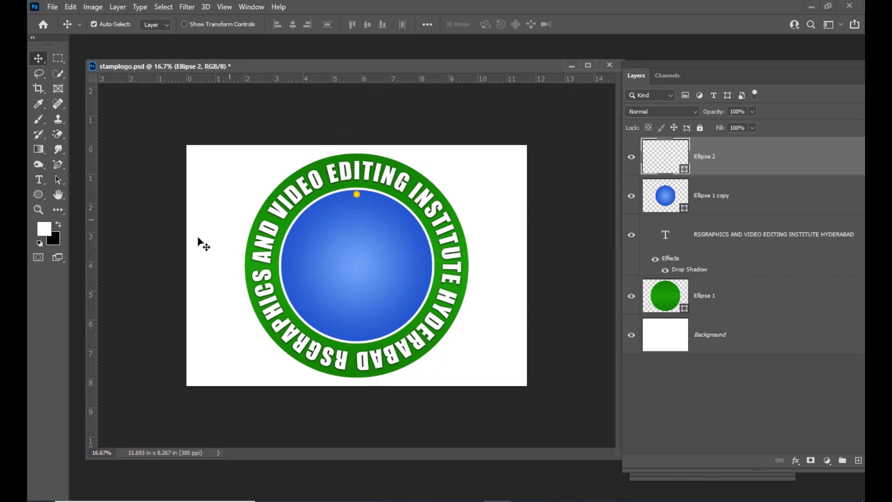
pyautogui.moveTo(286, 68); pyautogui.dragTo(295, 66)
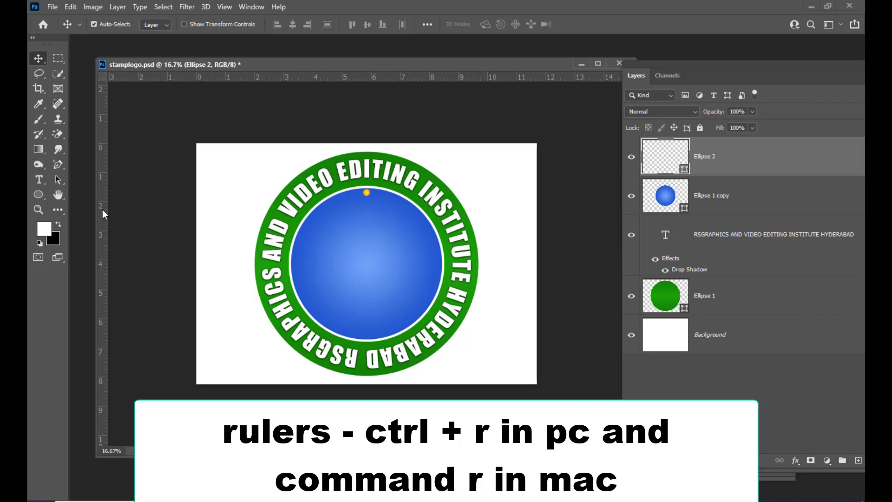
pyautogui.moveTo(104, 214); pyautogui.dragTo(365, 247)
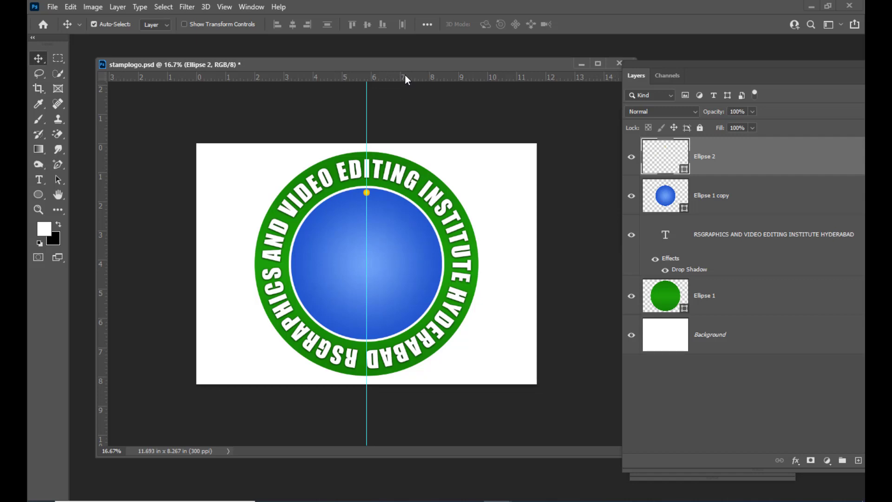
pyautogui.moveTo(406, 78); pyautogui.dragTo(419, 263)
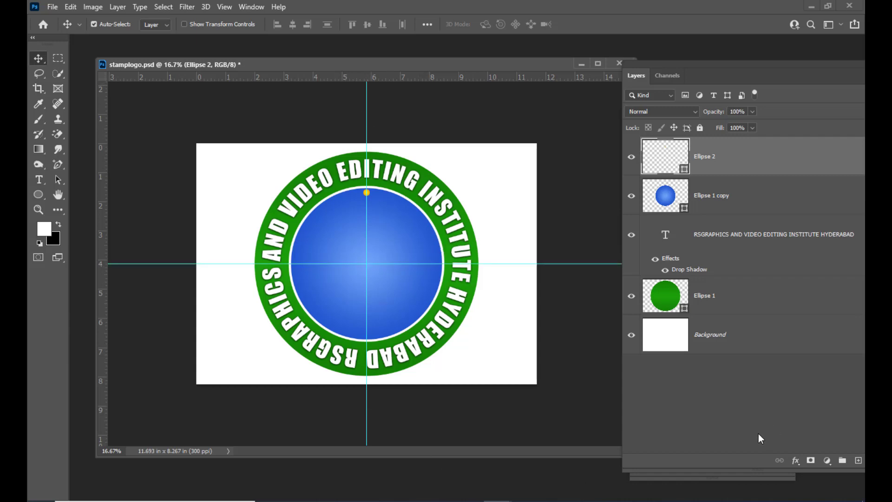
pyautogui.moveTo(321, 64); pyautogui.dragTo(316, 66)
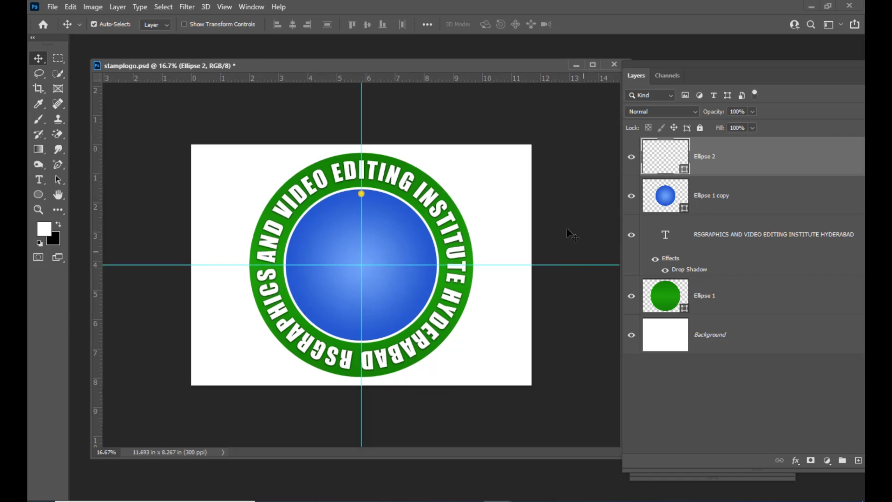
# Step: Start a free transform on the small yellow-orange circle and move its reference point to the guide crossing at the blue circle's centre
pyautogui.hotkey('ctrl', '+')
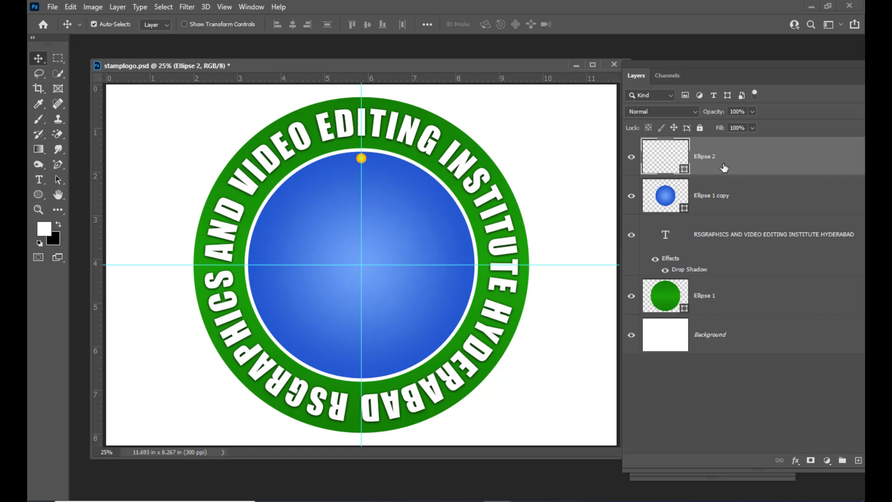
pyautogui.press('ctrl')
pyautogui.hotkey('ctrl', 't')
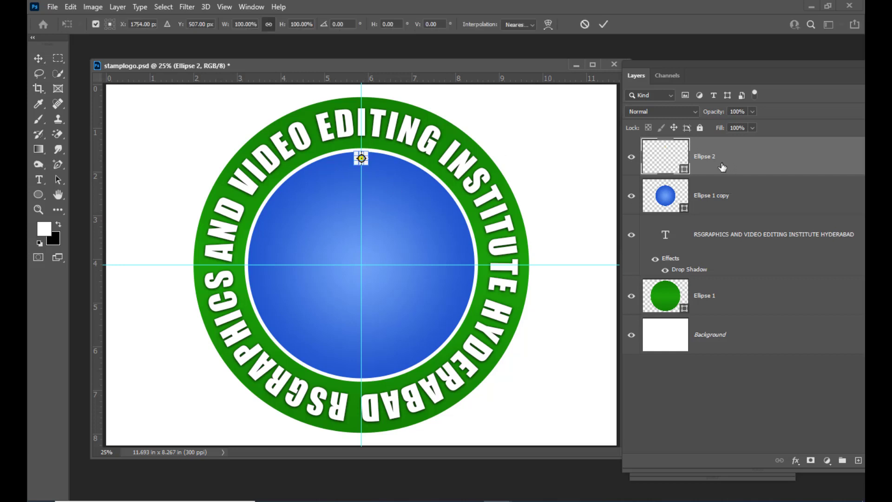
pyautogui.click(110, 28)
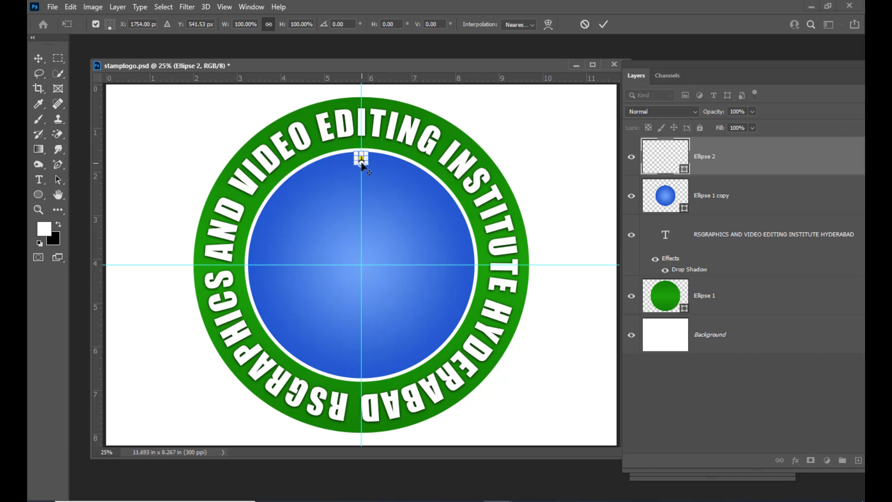
pyautogui.moveTo(361, 162); pyautogui.dragTo(362, 267)
pyautogui.hotkey('ctrl', '+')
pyautogui.hotkey('ctrl', '+')
pyautogui.hotkey('ctrl', '+')
pyautogui.hotkey('ctrl', '+')
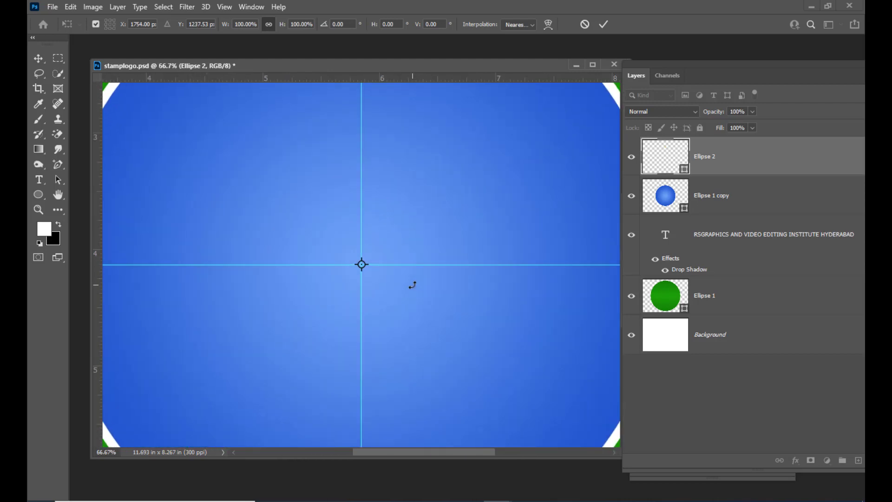
pyautogui.moveTo(362, 265); pyautogui.dragTo(362, 267)
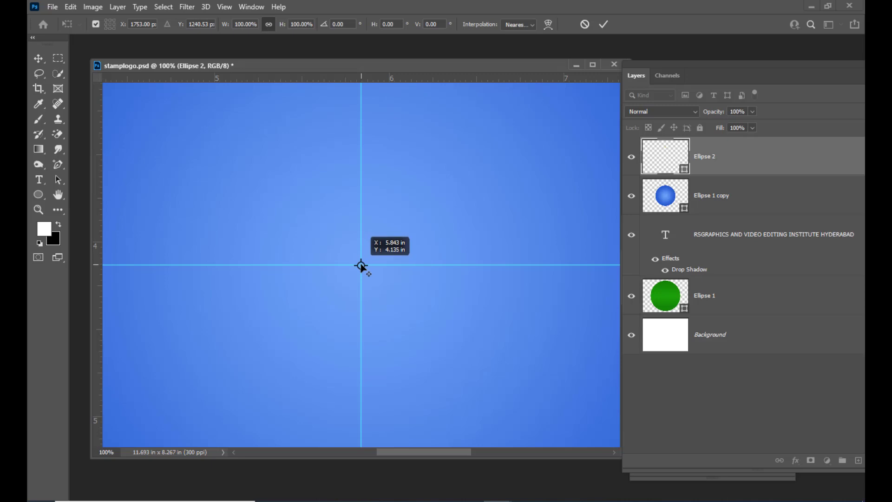
pyautogui.moveTo(362, 267); pyautogui.dragTo(362, 267)
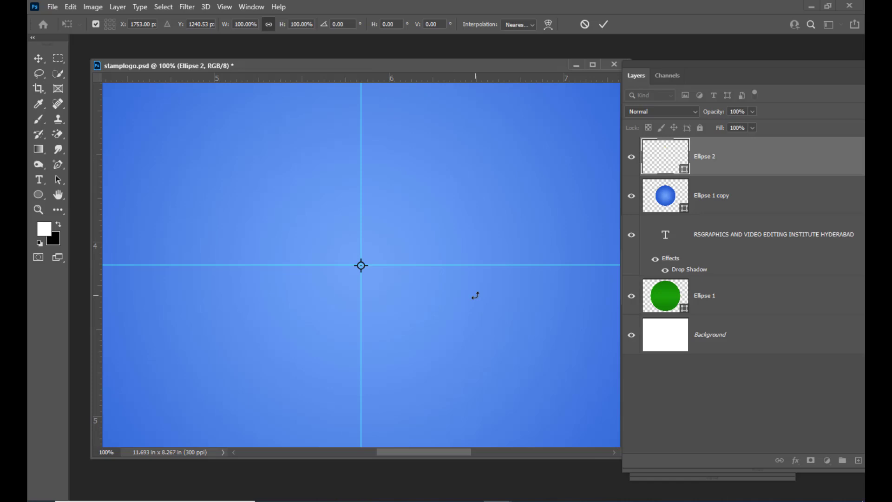
pyautogui.hotkey('ctrl', '-')
pyautogui.hotkey('ctrl', '-')
pyautogui.hotkey('ctrl', '-')
pyautogui.hotkey('ctrl', '-')
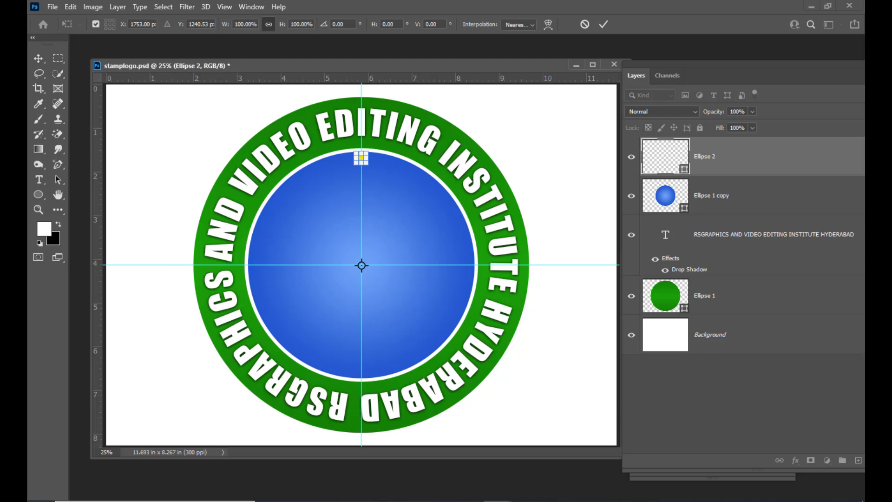
# Step: Open the Windows Calculator and move its window clear of the blue circle
pyautogui.click(139, 501)
pyautogui.write('c')
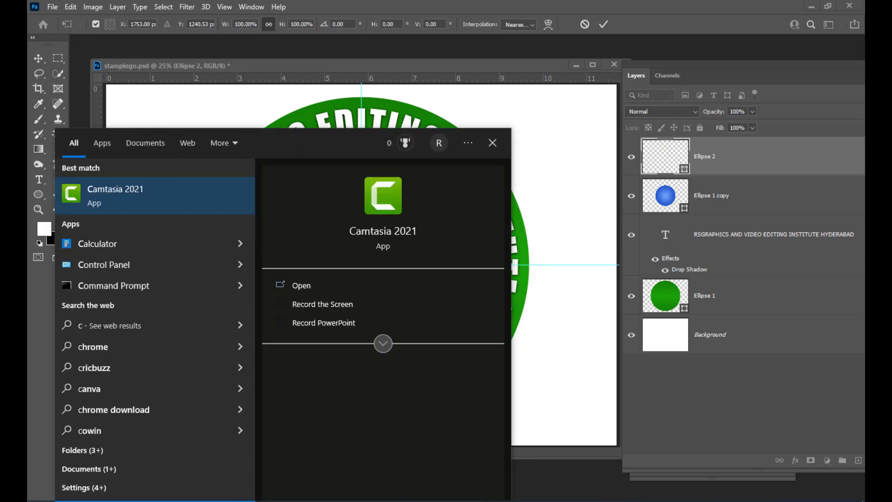
pyautogui.write('ac')
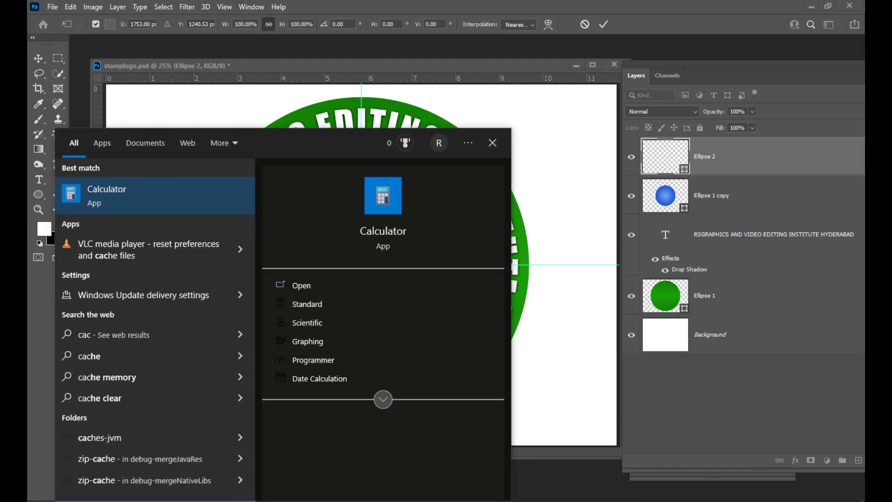
pyautogui.press('BackSpace')
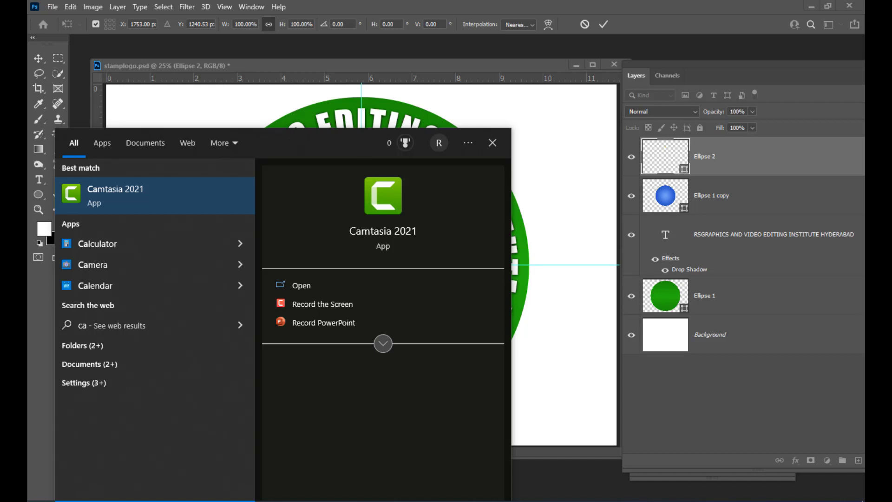
pyautogui.write('lc')
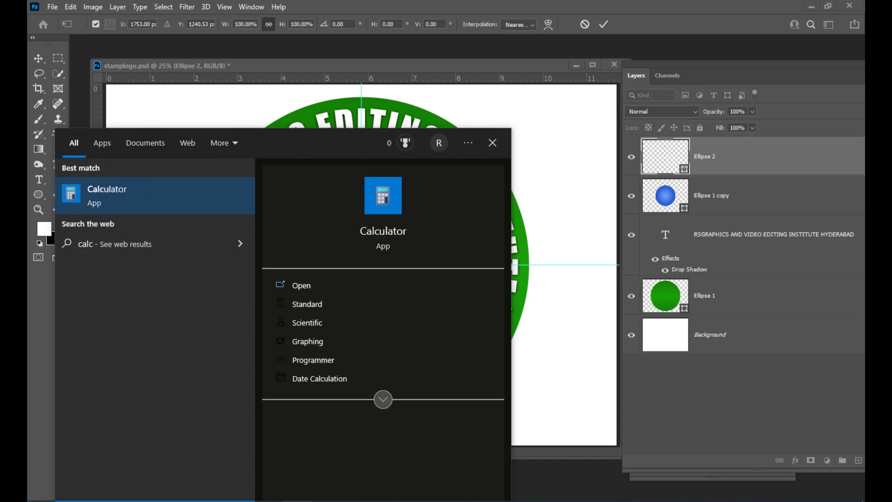
pyautogui.press('Return')
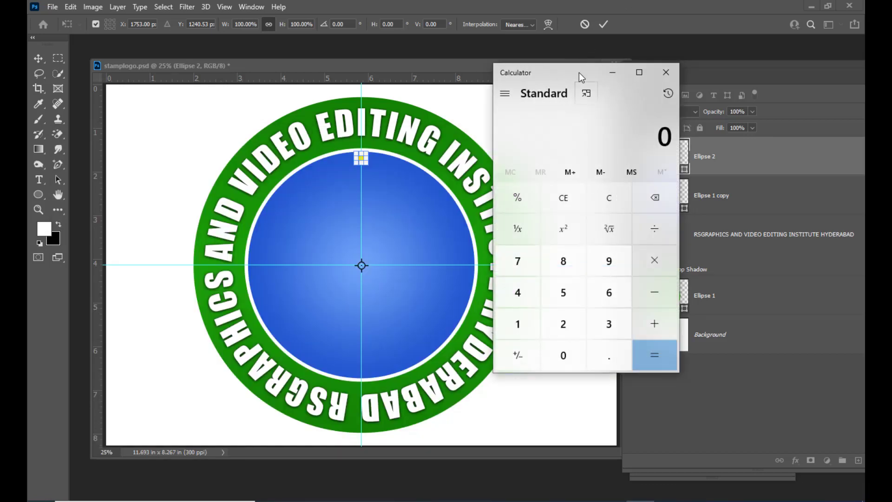
pyautogui.moveTo(581, 68); pyautogui.dragTo(639, 54)
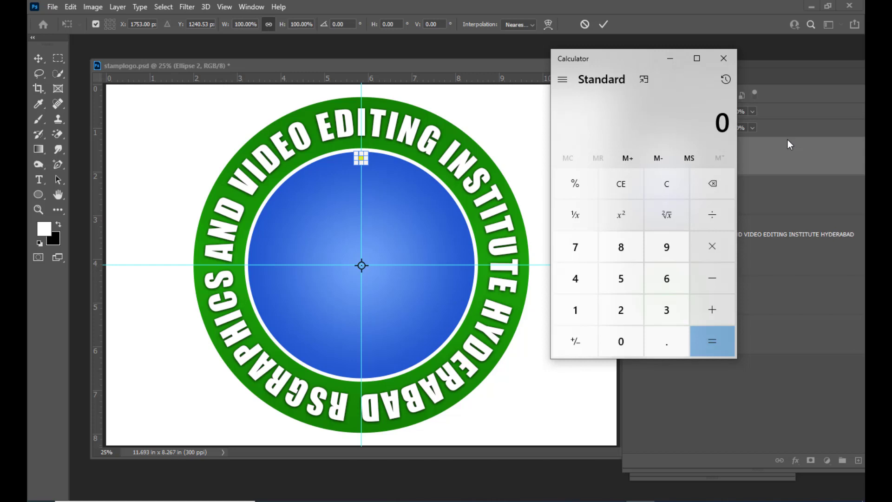
pyautogui.moveTo(630, 52); pyautogui.dragTo(614, 57)
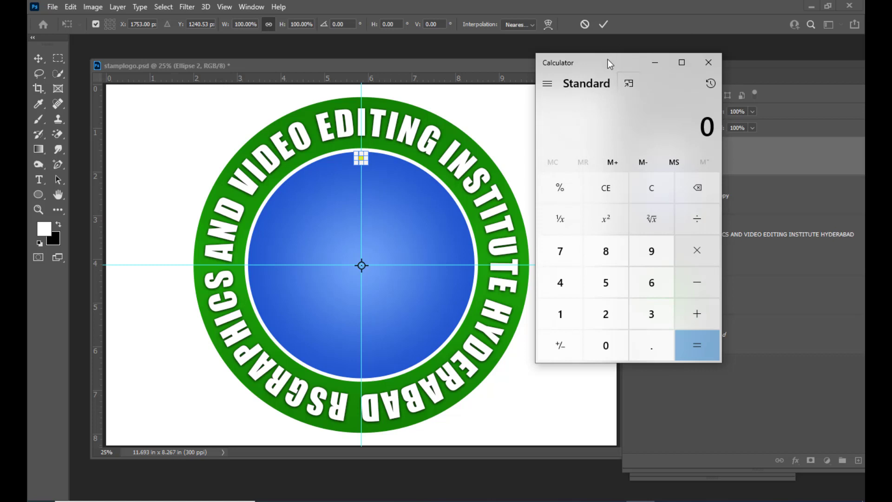
pyautogui.moveTo(607, 59); pyautogui.dragTo(597, 61)
# Step: Calculate the rotation angle for 40 evenly spaced dots by dividing 360 by 40, and minimize Calculator
pyautogui.click(648, 317)
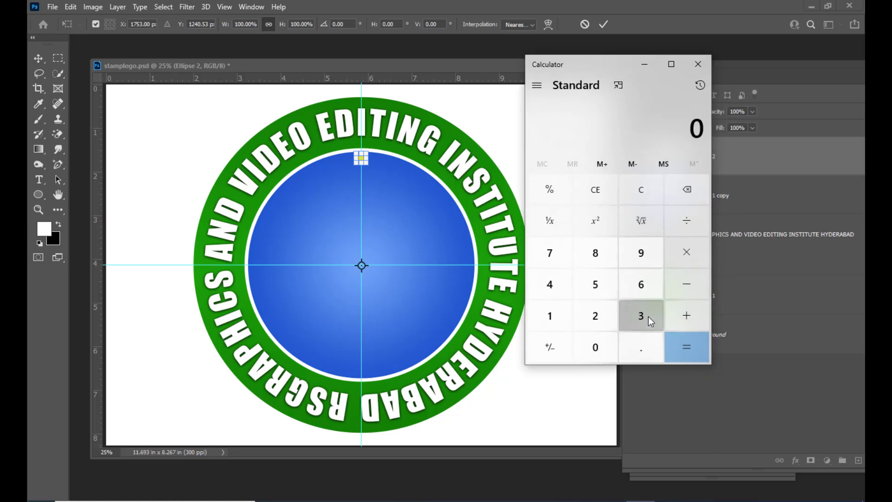
pyautogui.click(646, 286)
pyautogui.click(597, 347)
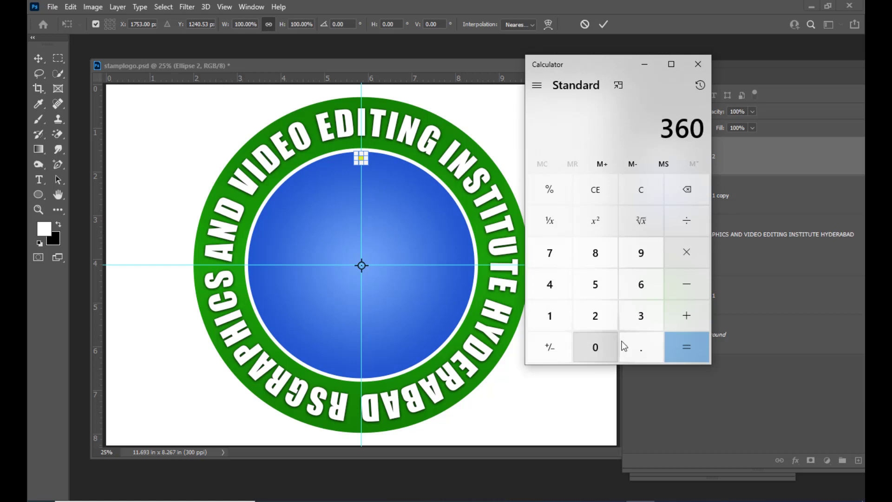
pyautogui.click(697, 224)
pyautogui.click(550, 284)
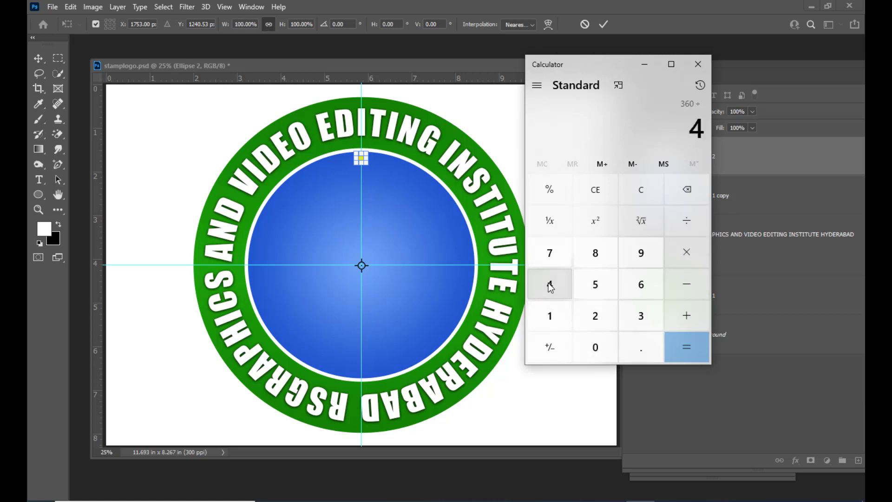
pyautogui.click(605, 352)
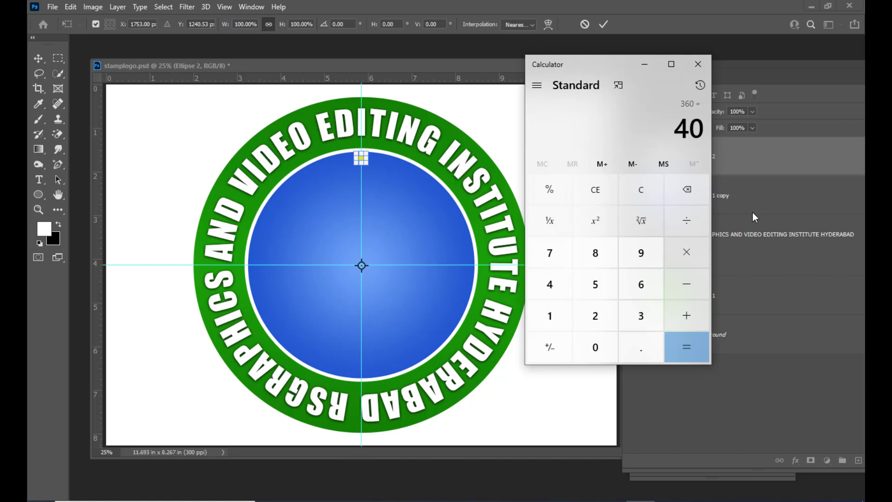
pyautogui.click(691, 345)
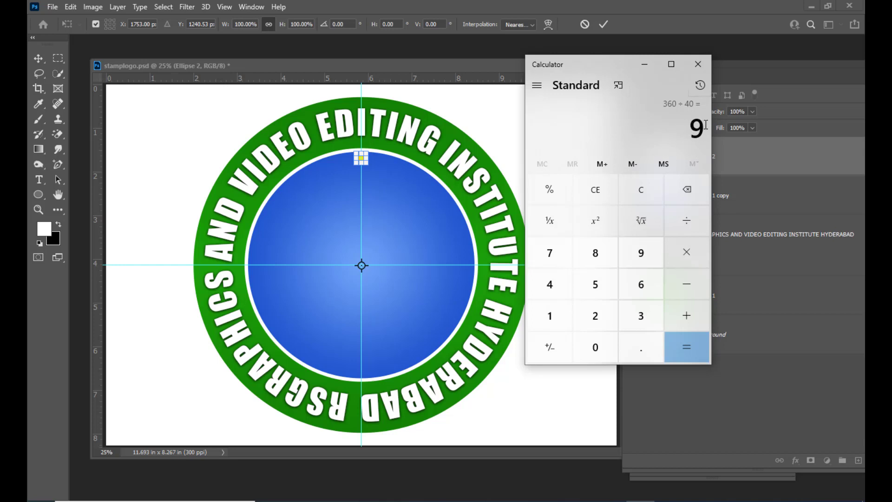
pyautogui.click(650, 69)
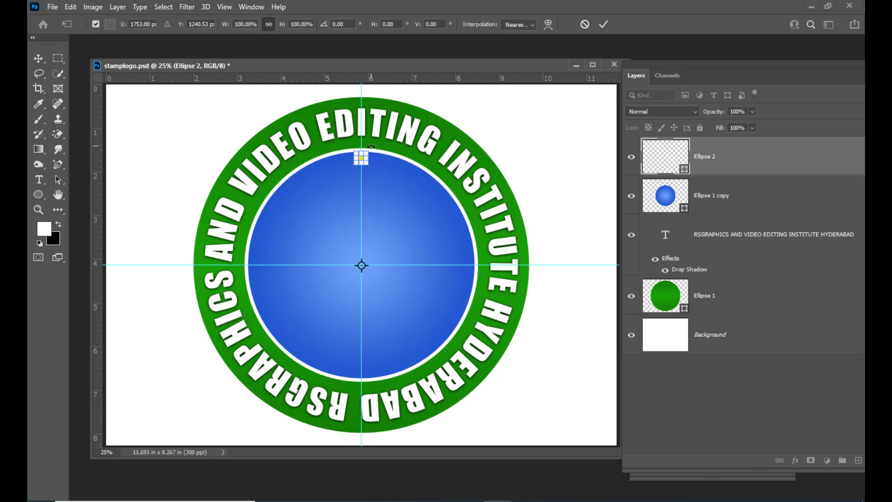
# Step: Rotate the small yellow-orange circle by 9° around the blue circle's centre and apply the transform
pyautogui.moveTo(371, 147); pyautogui.dragTo(408, 135)
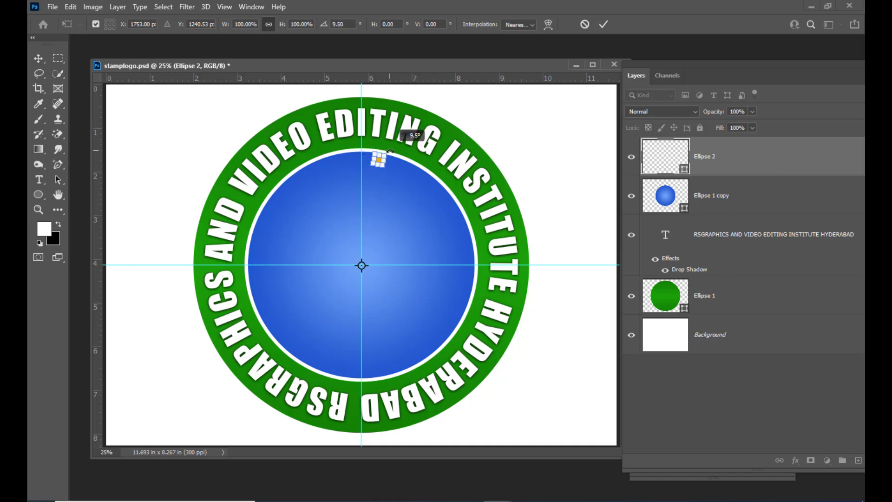
pyautogui.click(349, 21)
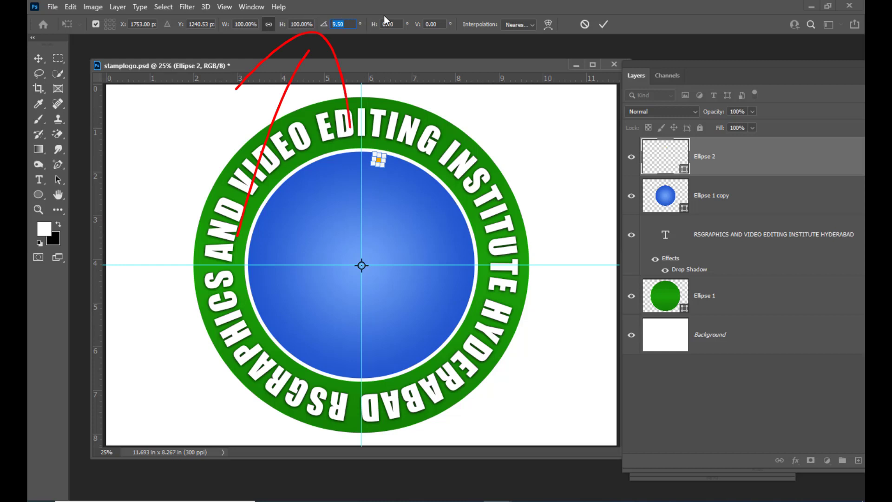
pyautogui.write('9')
pyautogui.press('Return')
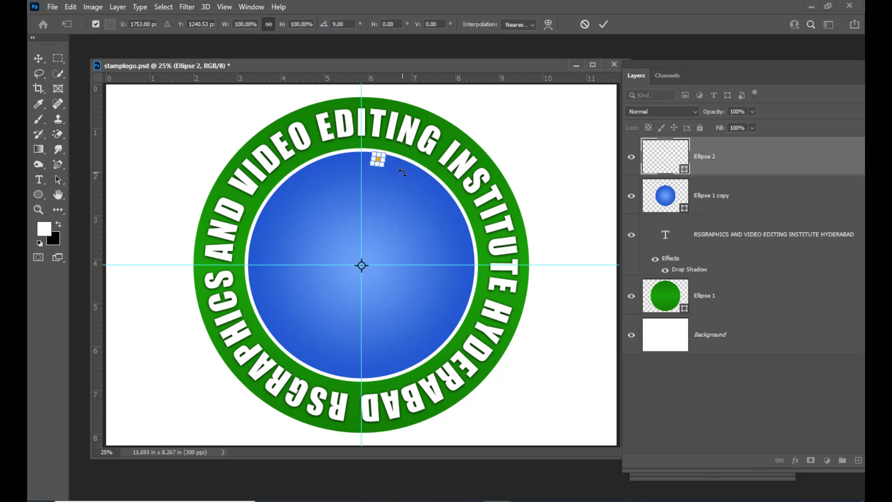
pyautogui.press('Return')
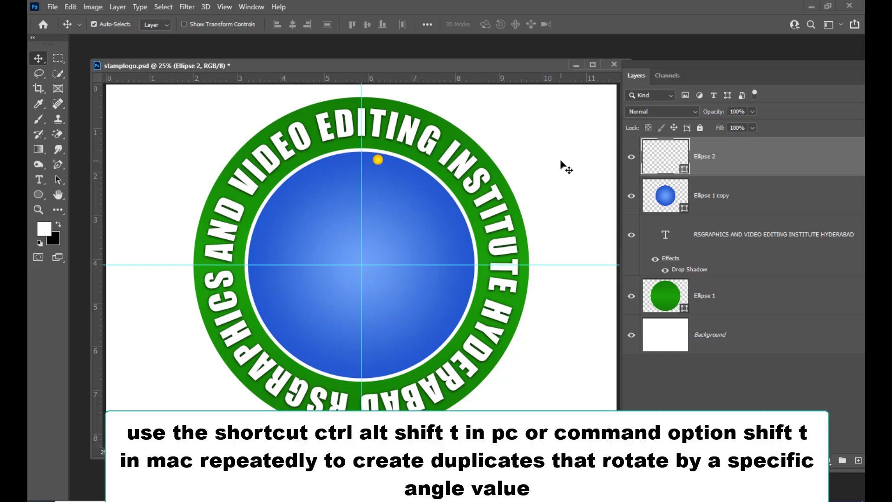
# Step: Repeat the 9° rotation with duplication until 39 copies of the yellow-orange dot complete the ring inside the blue circle's edge
pyautogui.press('ctrl')
pyautogui.hotkey('ctrl', 'alt', 'shift', 't')
pyautogui.hotkey('ctrl', 'alt', 'shift', 't')
pyautogui.hotkey('ctrl', 'alt', 'shift', 't')
pyautogui.hotkey('ctrl', 'alt', 'shift', 't')
pyautogui.hotkey('ctrl', 'alt', 'shift', 't')
pyautogui.hotkey('ctrl', 'alt', 'shift', 't')
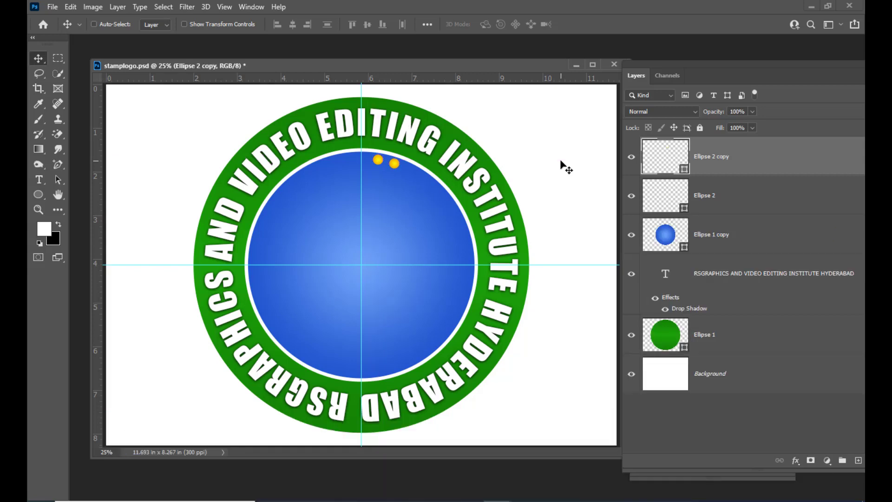
pyautogui.hotkey('ctrl', 'alt', 'shift', 't')
pyautogui.hotkey('ctrl', 'alt', 'shift', 't')
pyautogui.hotkey('ctrl', 'alt', 'shift', 't')
pyautogui.hotkey('ctrl', 'alt', 'shift', 't')
pyautogui.hotkey('ctrl', 'alt', 'shift', 't')
pyautogui.hotkey('ctrl', 'alt', 'shift', 't')
pyautogui.hotkey('ctrl', 'alt', 'shift', 't')
pyautogui.hotkey('ctrl', 'alt', 'shift', 't')
pyautogui.hotkey('ctrl', 'alt', 'shift', 't')
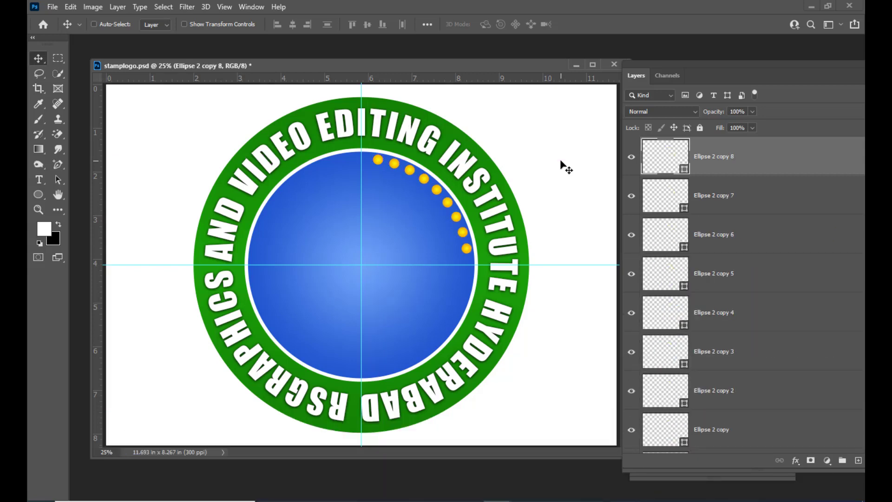
pyautogui.hotkey('ctrl', 'alt', 'shift', 't')
pyautogui.hotkey('ctrl', 'alt', 'shift', 't')
pyautogui.hotkey('ctrl', 'alt', 'shift', 't')
pyautogui.hotkey('ctrl', 'alt', 'shift', 't')
pyautogui.hotkey('ctrl', 'alt', 'shift', 't')
pyautogui.hotkey('ctrl', 'alt', 'shift', 't')
pyautogui.hotkey('ctrl', 'alt', 'shift', 't')
pyautogui.hotkey('ctrl', 'alt', 'shift', 't')
pyautogui.hotkey('ctrl', 'alt', 'shift', 't')
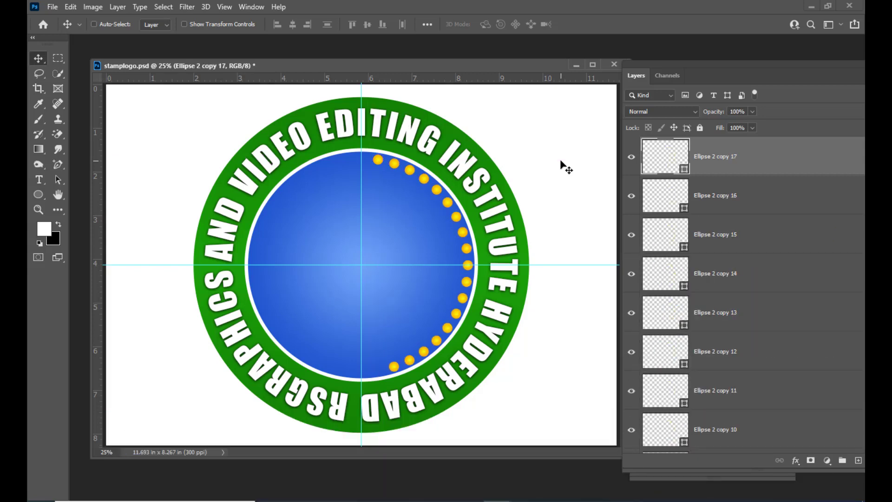
pyautogui.hotkey('ctrl', 'alt', 'shift', 't')
pyautogui.hotkey('ctrl', 'alt', 'shift', 't')
pyautogui.hotkey('ctrl', 'alt', 'shift', 't')
pyautogui.hotkey('ctrl', 'alt', 'shift', 't')
pyautogui.hotkey('ctrl', 'alt', 'shift', 't')
pyautogui.hotkey('ctrl', 'alt', 'shift', 't')
pyautogui.hotkey('ctrl', 'alt', 'shift', 't')
pyautogui.hotkey('ctrl', 'alt', 'shift', 't')
pyautogui.hotkey('ctrl', 'alt', 'shift', 't')
pyautogui.hotkey('ctrl', 'alt', 'shift', 't')
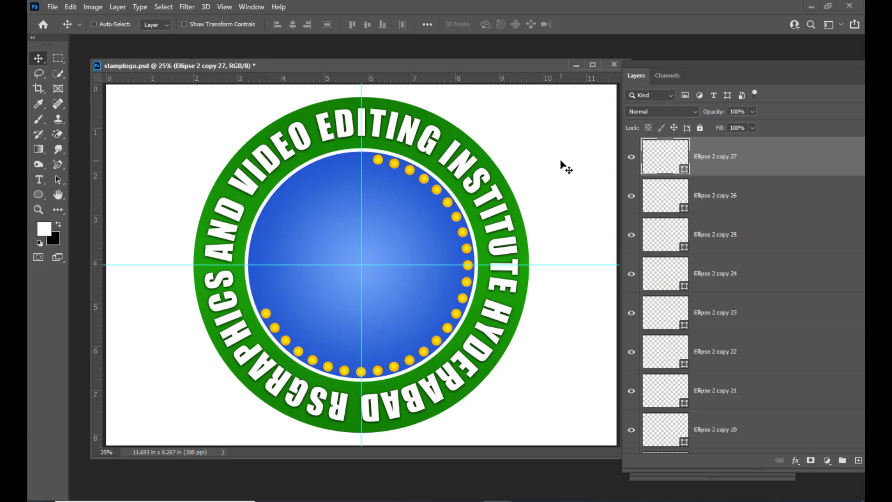
pyautogui.hotkey('ctrl', 'alt', 'shift', 't')
pyautogui.hotkey('ctrl', 'alt', 'shift', 't')
pyautogui.hotkey('ctrl', 'alt', 'shift', 't')
pyautogui.hotkey('ctrl', 'alt', 'shift', 't')
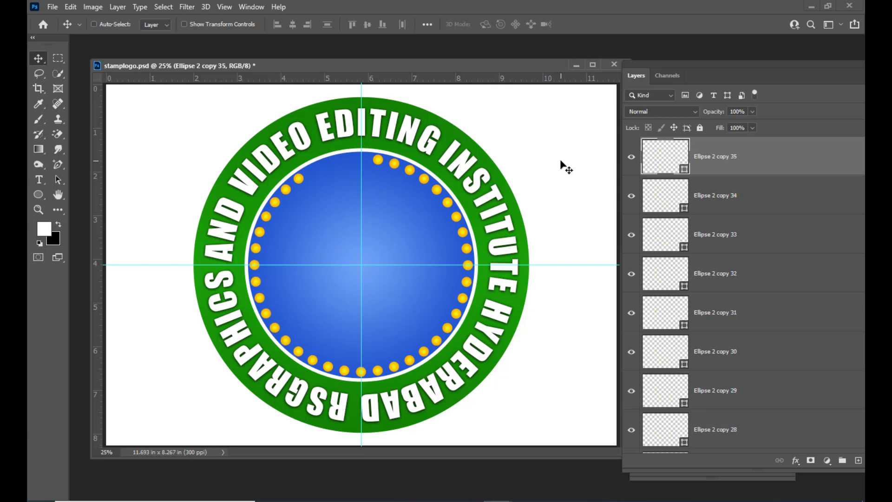
pyautogui.hotkey('ctrl', 'alt', 'shift', 't')
# Step: Select all 40 yellow-orange dot layers, from Ellipse 2 to Ellipse 2 copy 39, and convert them into one smart object
pyautogui.moveTo(703, 74); pyautogui.dragTo(674, 60)
pyautogui.scroll(-5, 742, 276)
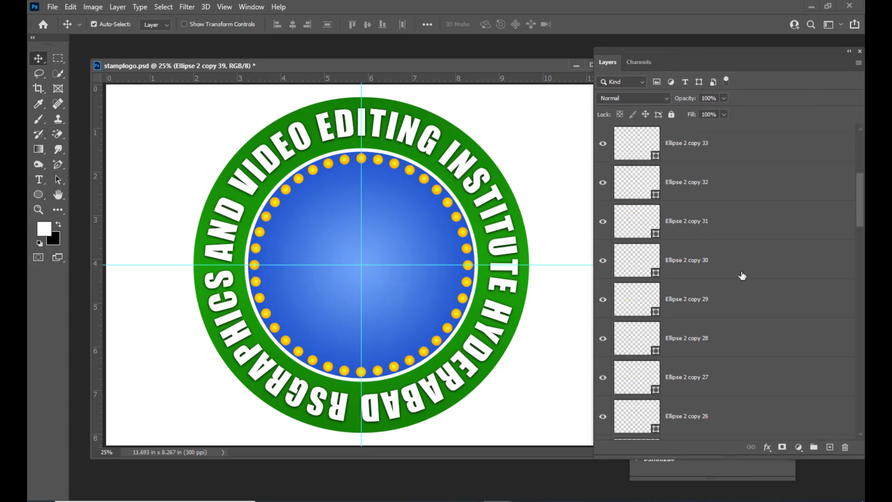
pyautogui.scroll(-18, 742, 275)
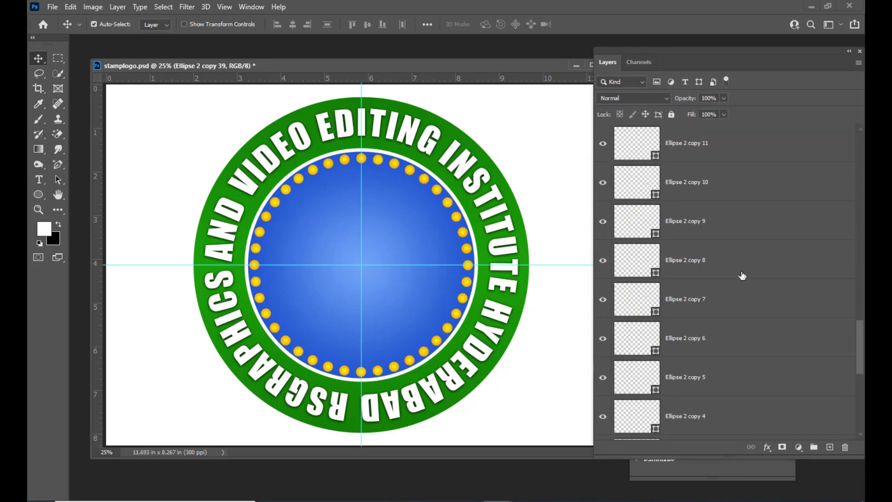
pyautogui.scroll(-6, 742, 276)
pyautogui.scroll(20, 742, 276)
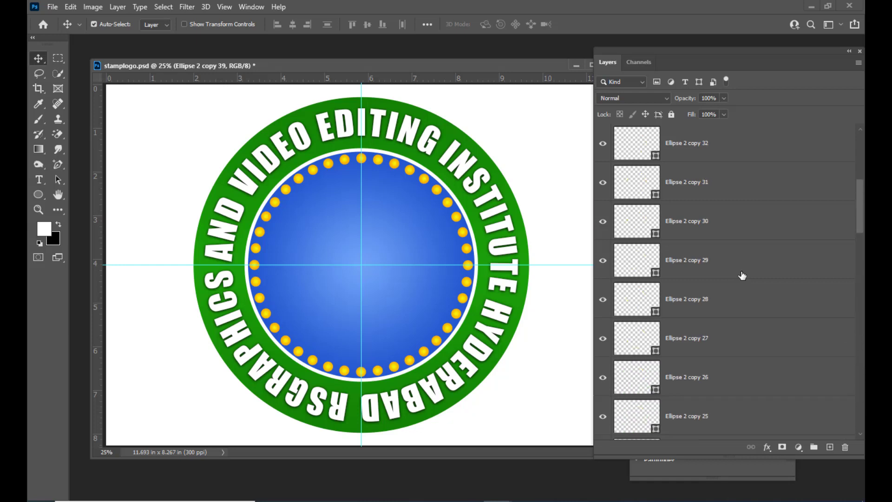
pyautogui.scroll(-12, 756, 255)
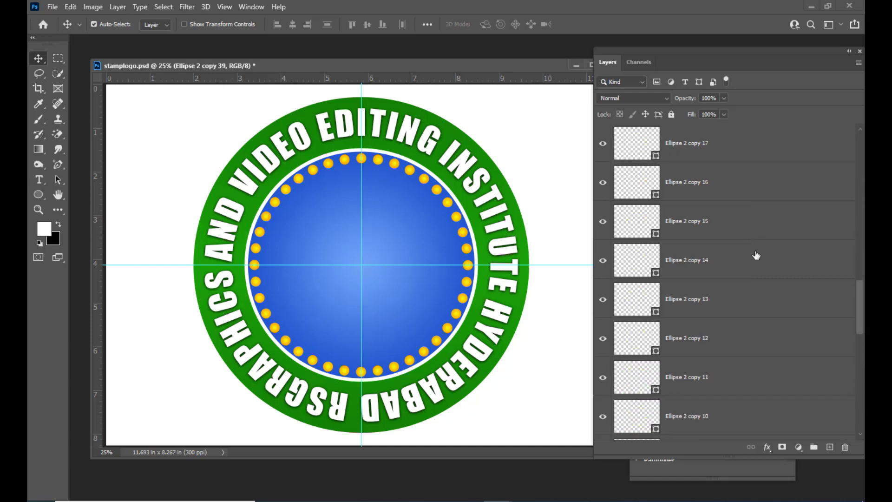
pyautogui.scroll(-10, 757, 256)
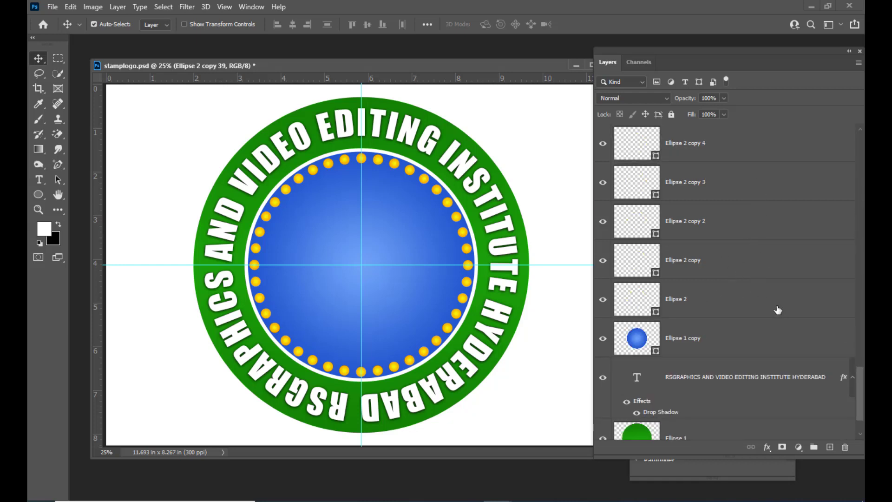
pyautogui.keyDown('shift'); pyautogui.click(747, 303); pyautogui.keyUp('shift')
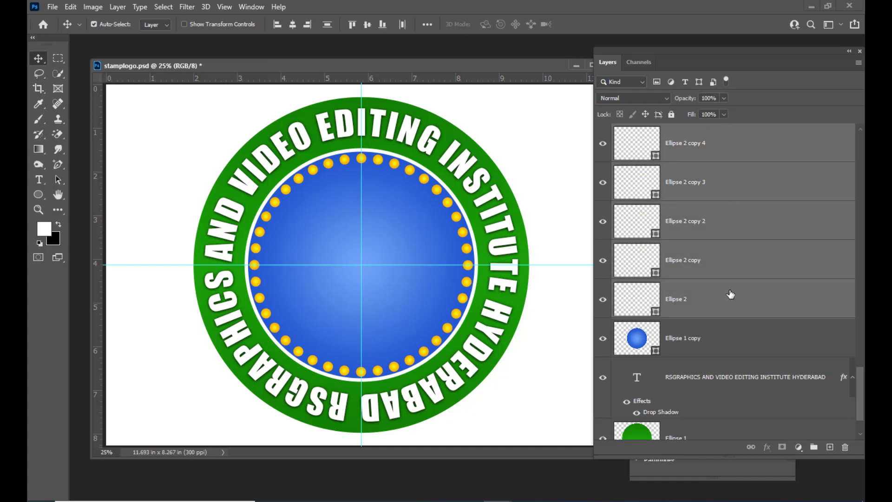
pyautogui.moveTo(861, 394); pyautogui.dragTo(860, 121)
pyautogui.rightClick(738, 145)
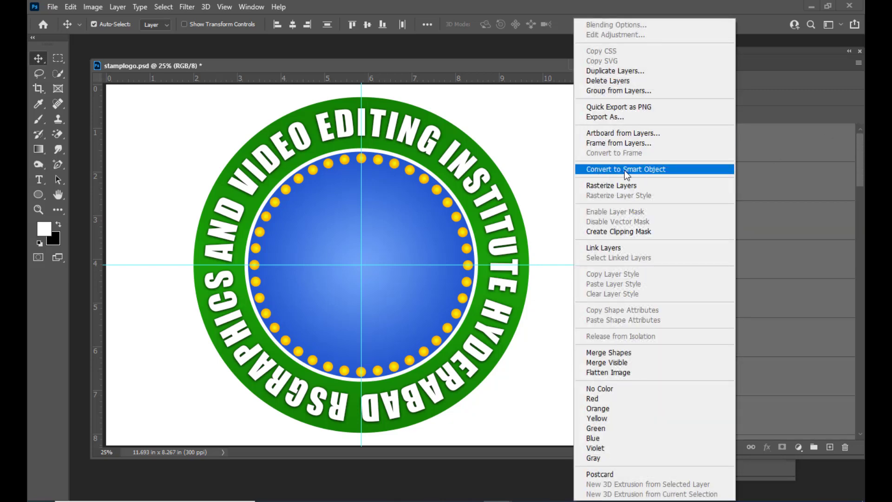
pyautogui.click(664, 170)
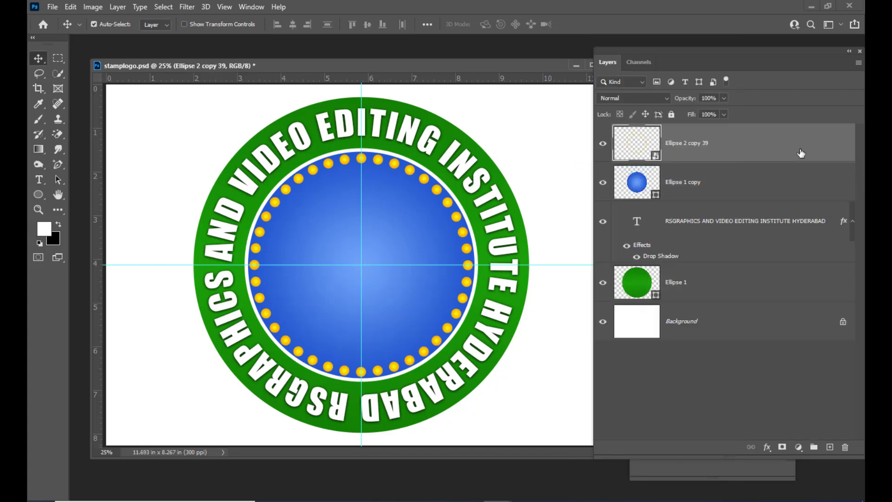
# Step: Scale the dot ring down slightly around its centre to about 98.44% and apply the transform
pyautogui.hotkey('ctrl', 't')
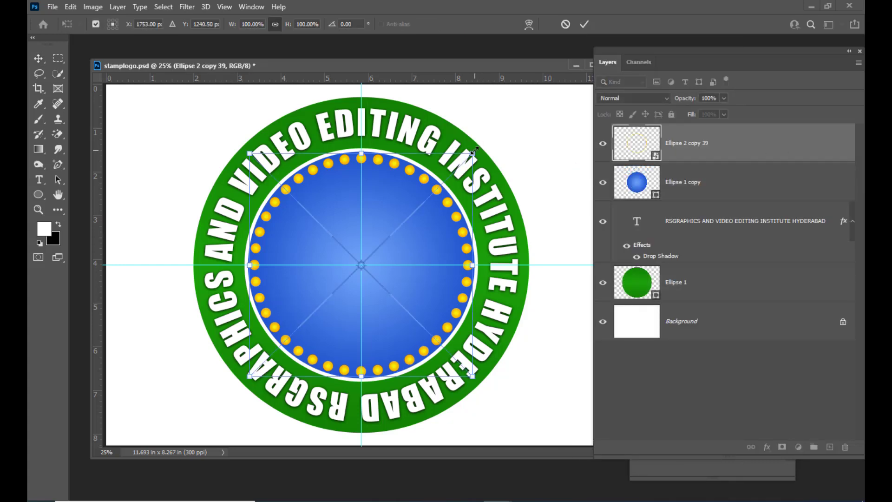
pyautogui.moveTo(475, 150); pyautogui.dragTo(475, 154)
pyautogui.press('Return')
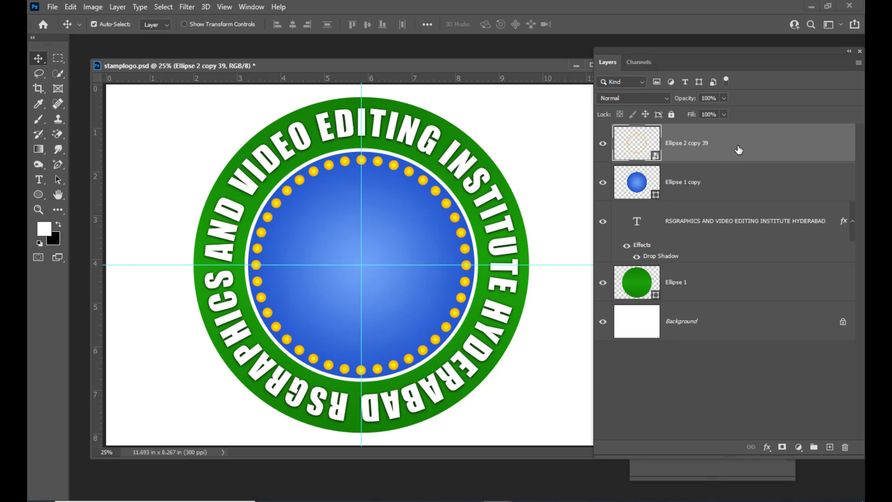
# Step: Duplicate the dot ring and scale the copy to about 86.99% around its centre to form a second, inner ring
pyautogui.hotkey('ctrl', 'j')
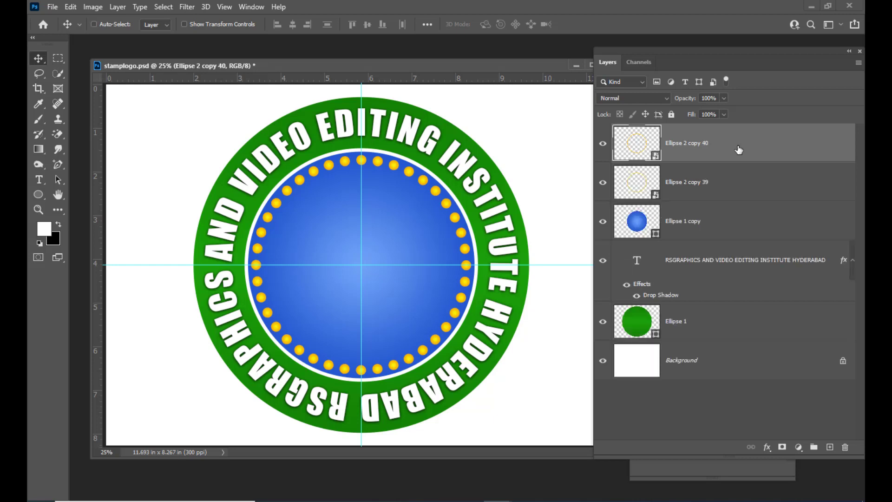
pyautogui.hotkey('ctrl', 't')
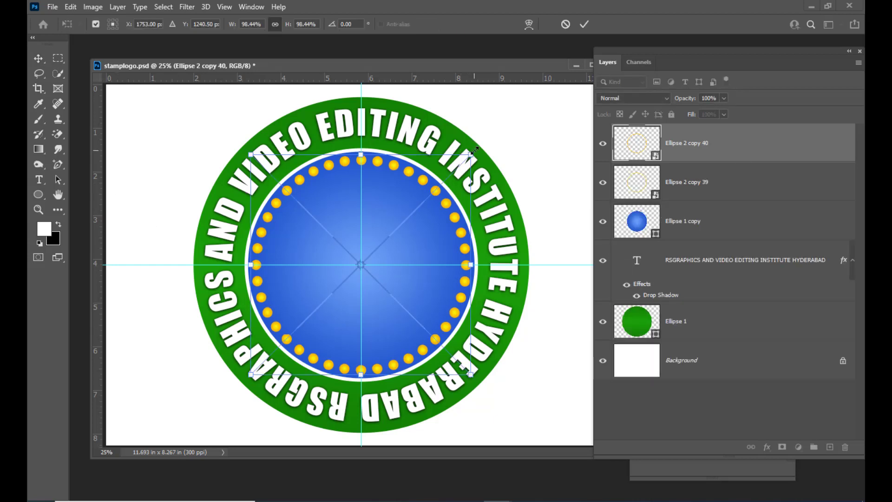
pyautogui.moveTo(472, 152); pyautogui.dragTo(456, 162)
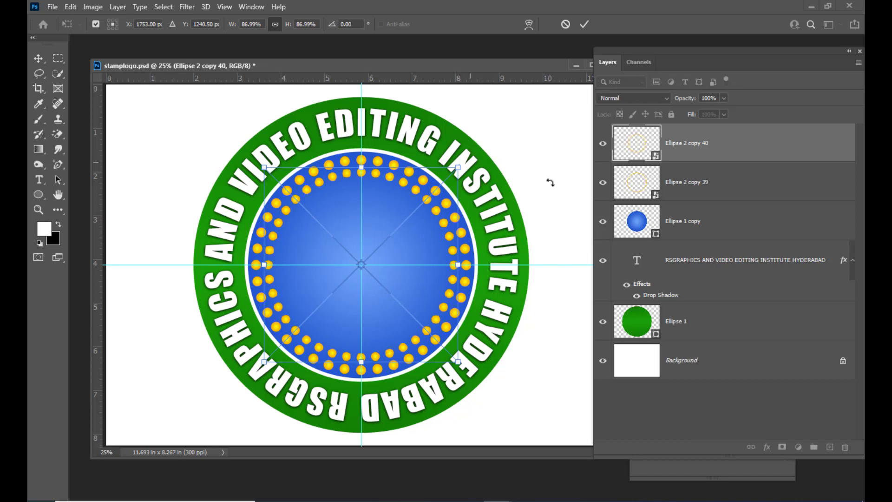
pyautogui.press('Return')
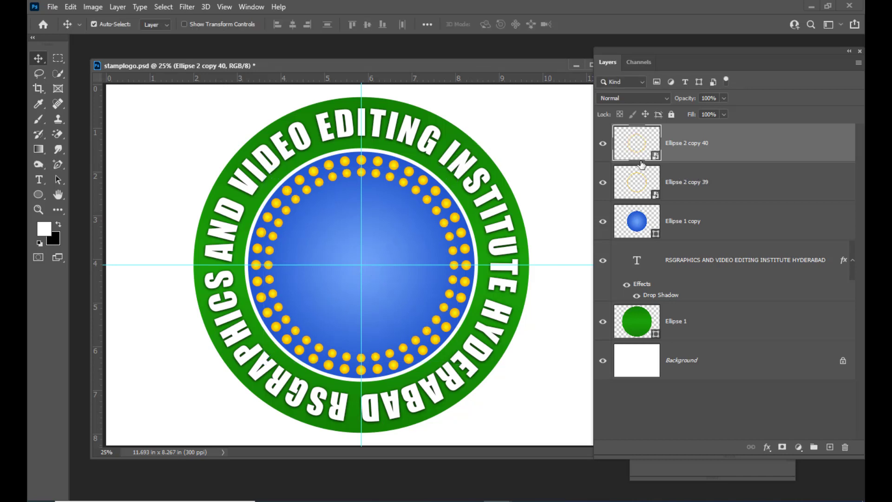
# Step: Draw a circle about 988 px wide with no fill and a white stroke on a new layer inside the blue circle
pyautogui.moveTo(253, 66); pyautogui.dragTo(259, 59)
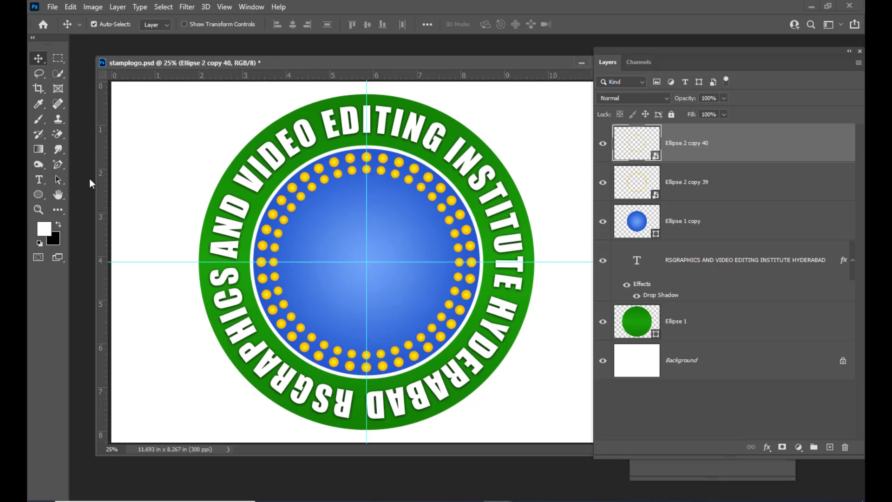
pyautogui.click(39, 193)
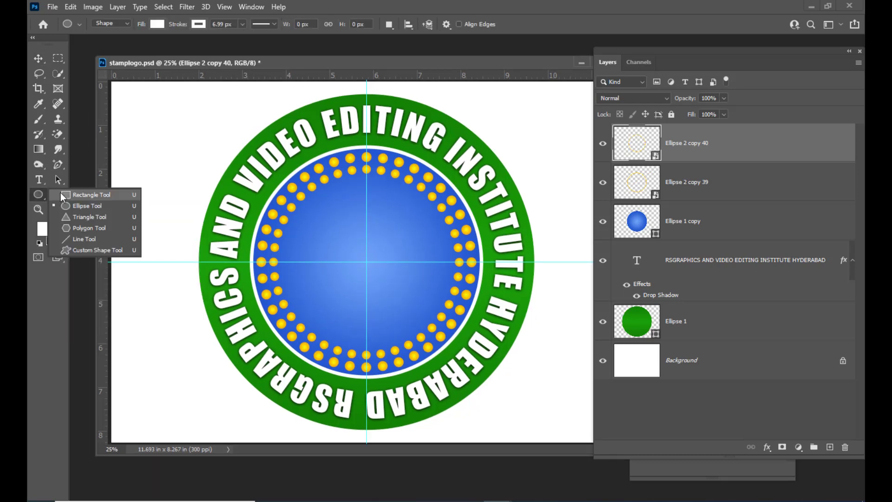
pyautogui.click(79, 205)
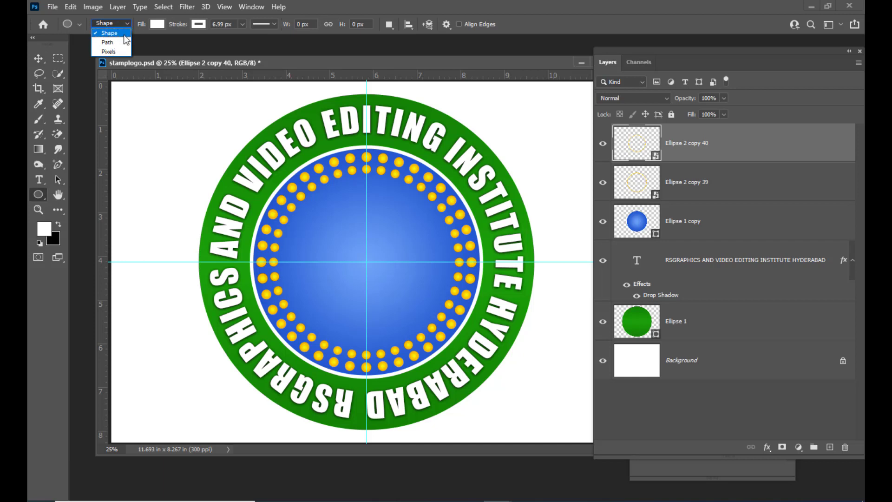
pyautogui.click(155, 25)
pyautogui.click(155, 25)
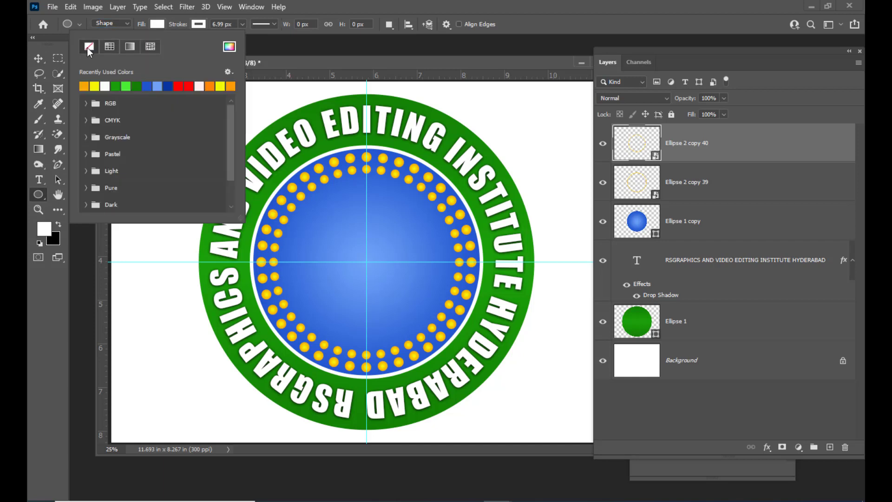
pyautogui.click(89, 47)
pyautogui.click(332, 3)
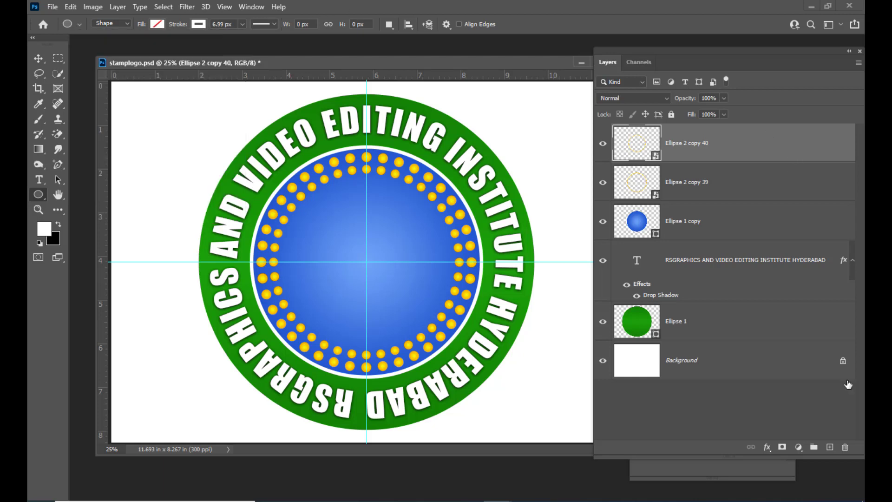
pyautogui.click(830, 447)
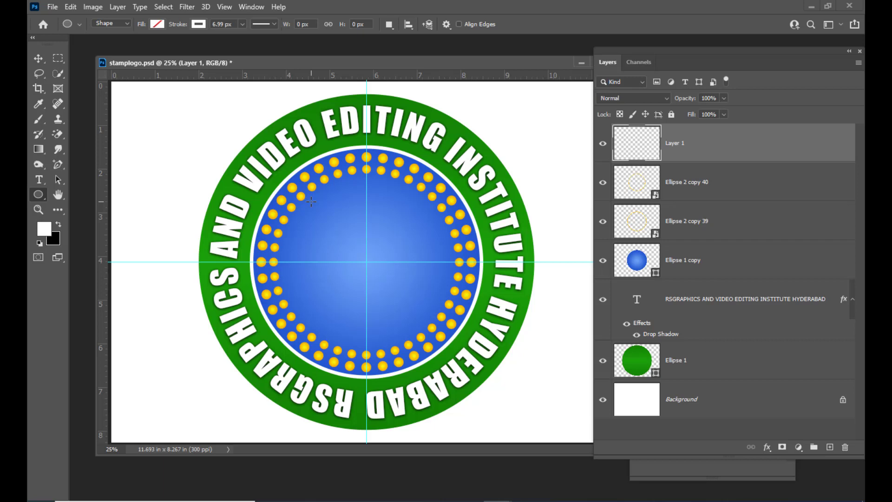
pyautogui.moveTo(311, 201); pyautogui.dragTo(488, 345)
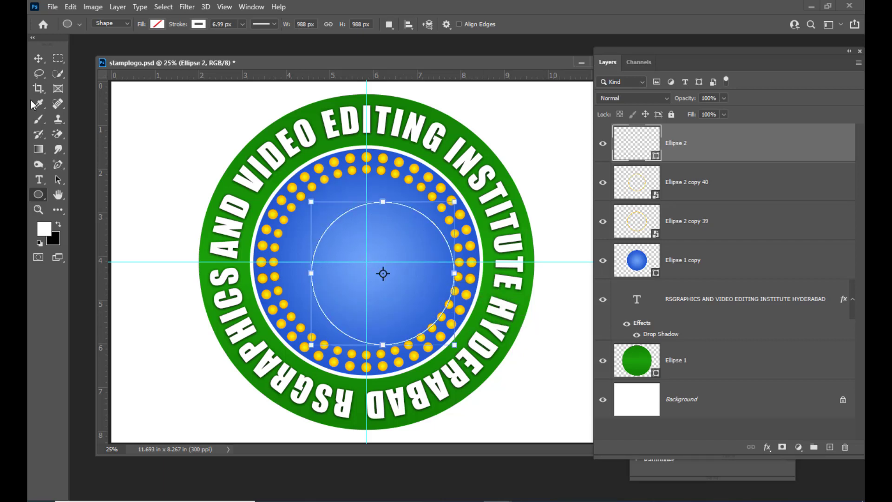
# Step: Centre the white outline circle on the guides and enlarge it to about 117%, just inside the inner dot ring
pyautogui.click(38, 60)
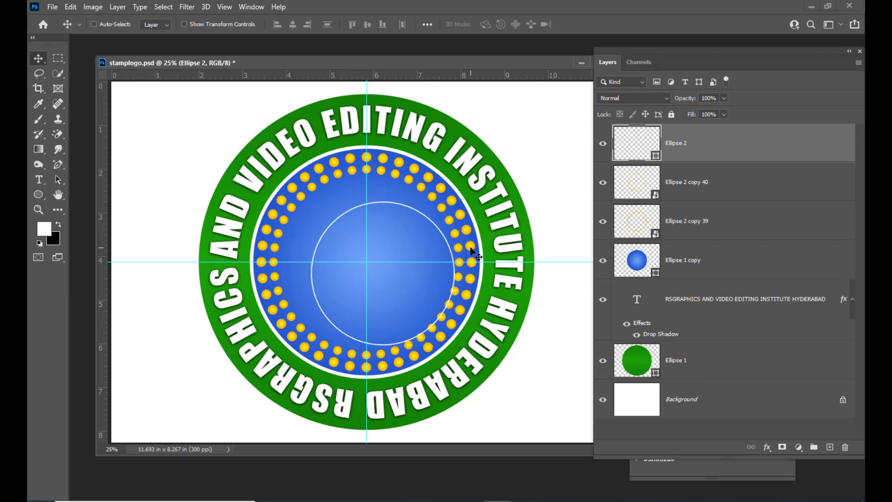
pyautogui.hotkey('ctrl', 't')
pyautogui.moveTo(431, 219); pyautogui.dragTo(453, 180)
pyautogui.press('Up')
pyautogui.press('Up')
pyautogui.press('Up')
pyautogui.press('Up')
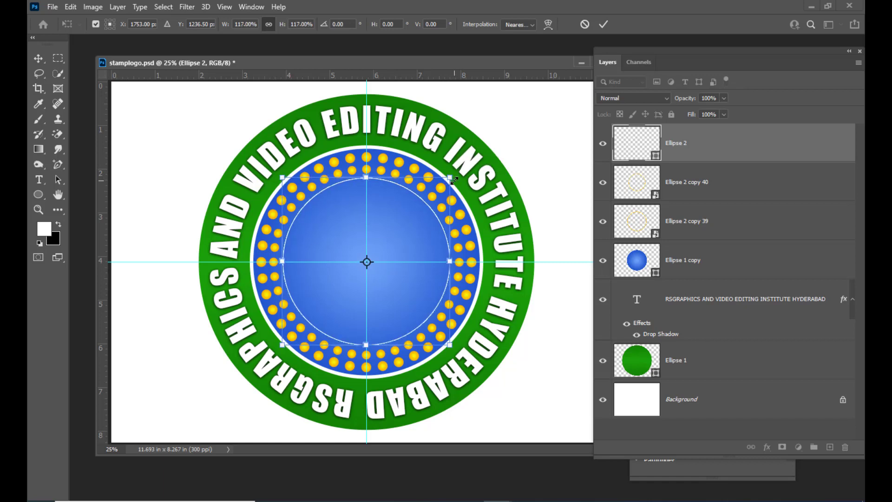
pyautogui.click(39, 58)
# Step: Thin the white outline circle's stroke to 4.68 px
pyautogui.click(39, 194)
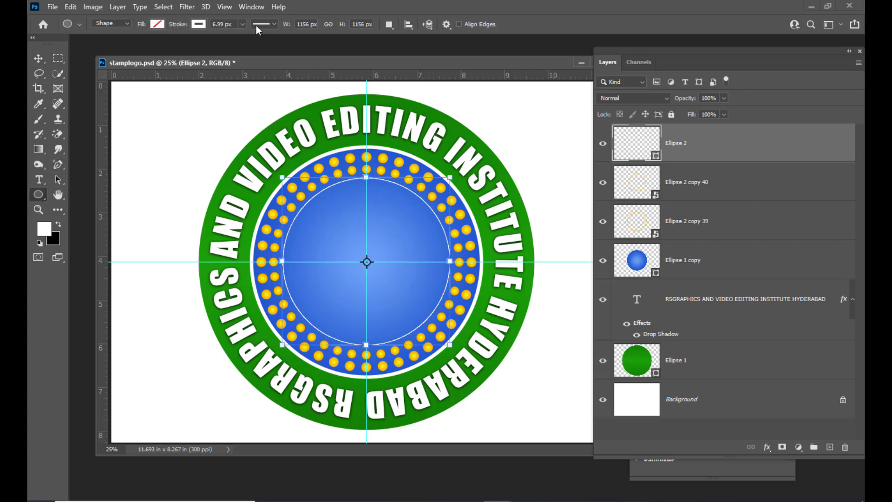
pyautogui.click(242, 24)
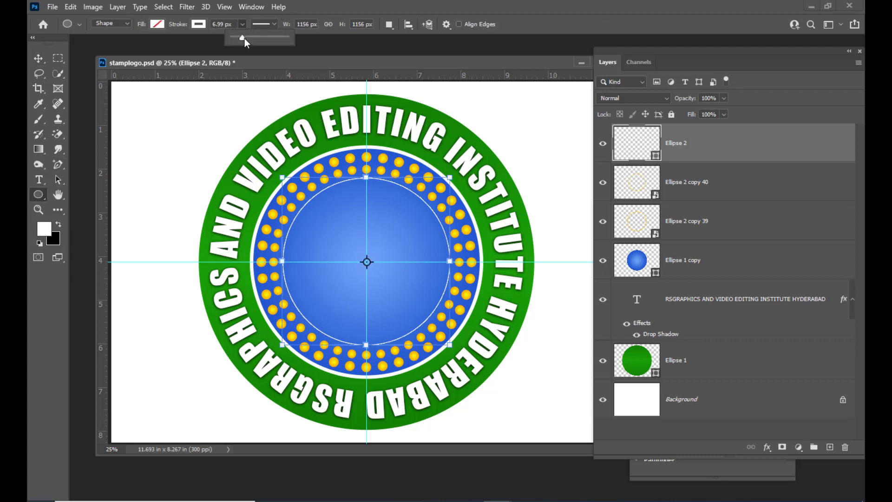
pyautogui.moveTo(243, 38); pyautogui.dragTo(242, 38)
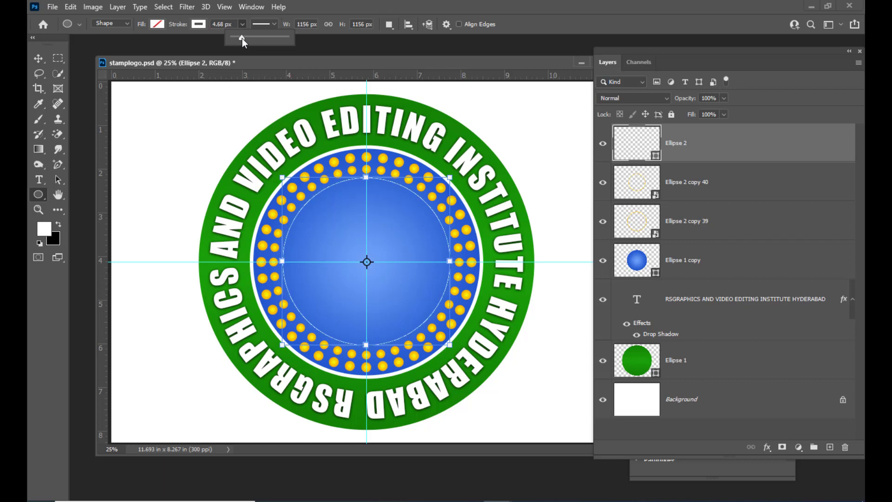
pyautogui.click(43, 58)
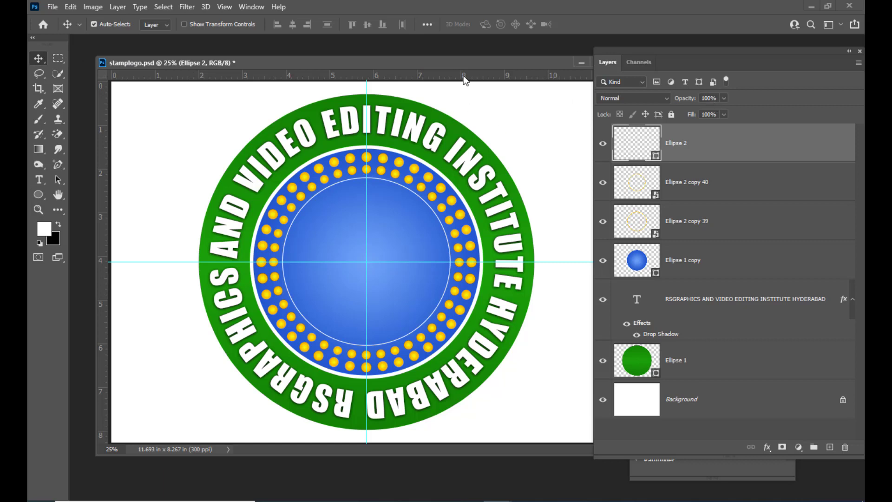
# Step: Hide the guides and move the Layers panel clear of the canvas
pyautogui.moveTo(431, 63); pyautogui.dragTo(427, 62)
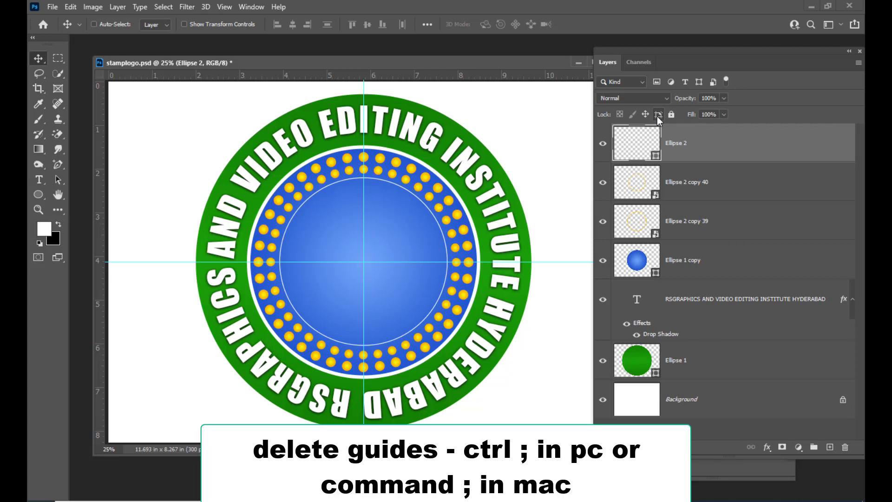
pyautogui.hotkey('ctrl', ';')
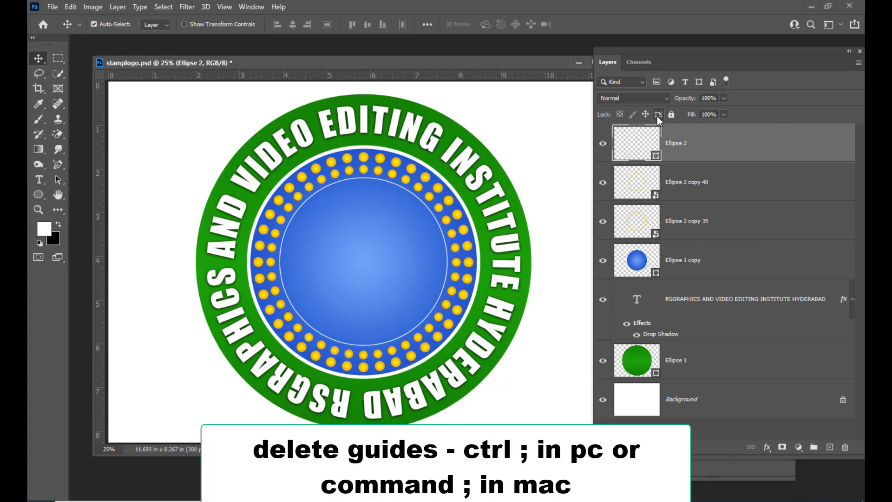
pyautogui.moveTo(637, 48); pyautogui.dragTo(653, 49)
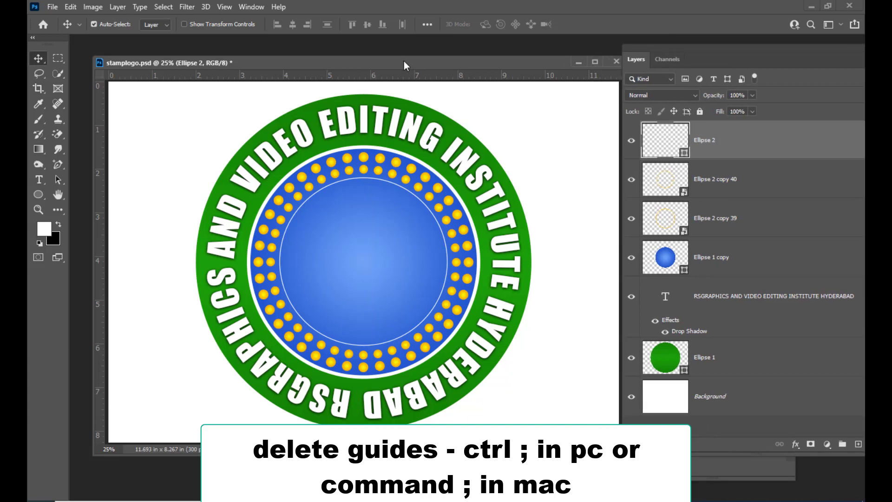
# Step: Add the text "RSG" in Impact at 57 pt on the blank canvas beside the stamp, replacing the placeholder text
pyautogui.press('t')
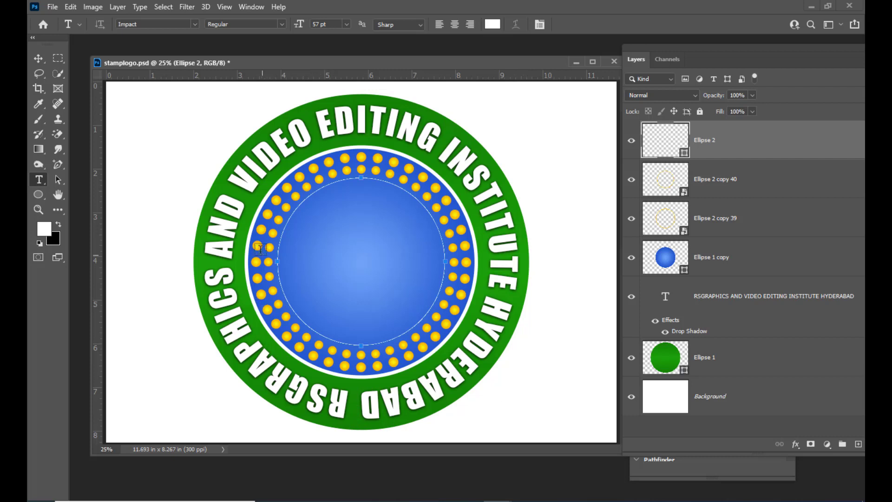
pyautogui.click(148, 141)
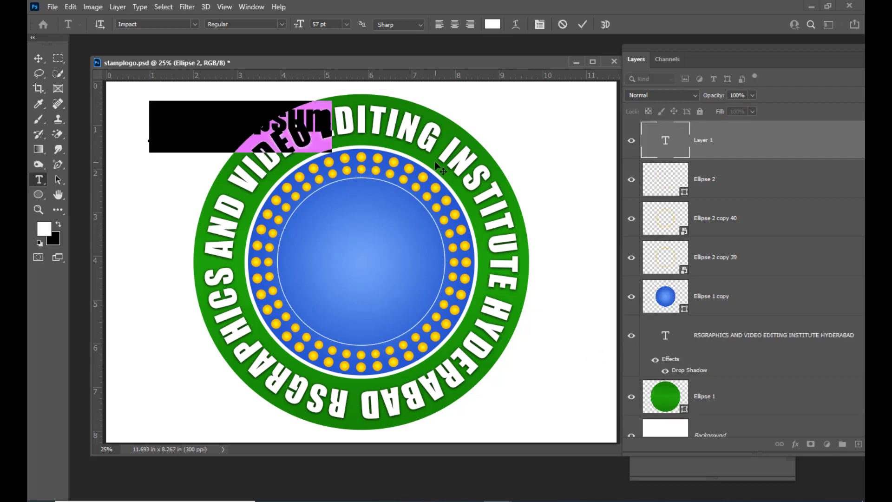
pyautogui.press('BackSpace')
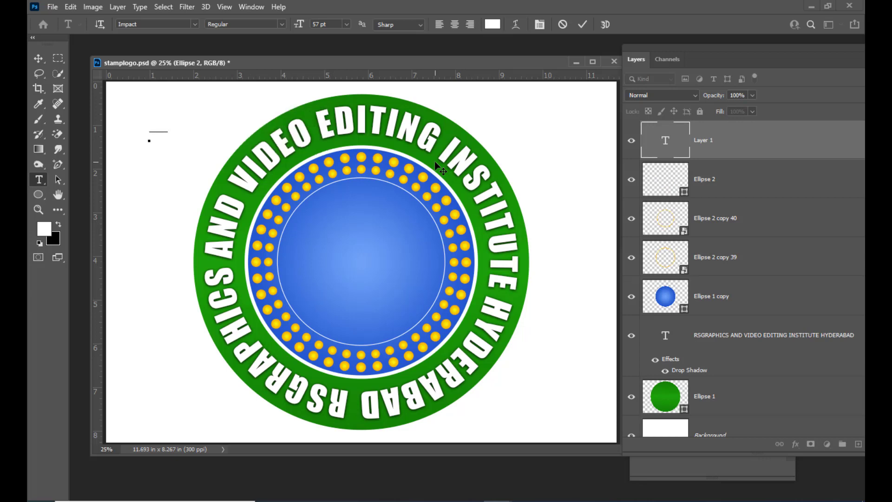
pyautogui.write('RSG')
# Step: Change the colour of the whole "RSG" text to bright red
pyautogui.click(668, 140)
pyautogui.doubleClick(667, 140)
pyautogui.click(493, 24)
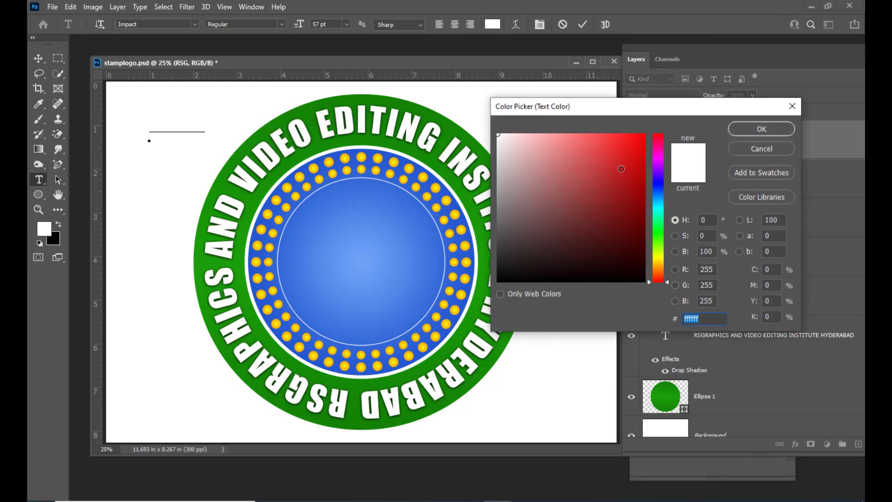
pyautogui.click(643, 136)
pyautogui.click(739, 132)
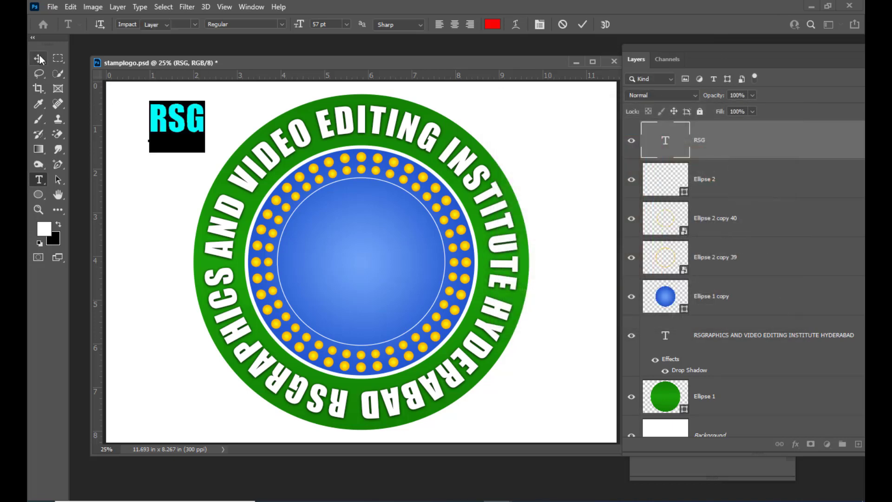
# Step: Move the red "RSG" text to the centre of the blue circle, show the guides, and scale the text to about 131%
pyautogui.click(39, 59)
pyautogui.moveTo(184, 132); pyautogui.dragTo(364, 268)
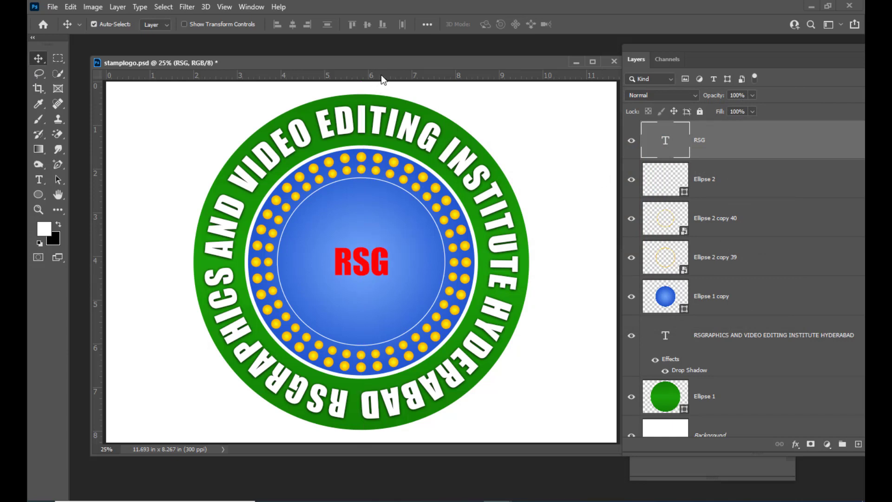
pyautogui.moveTo(382, 79); pyautogui.dragTo(372, 261)
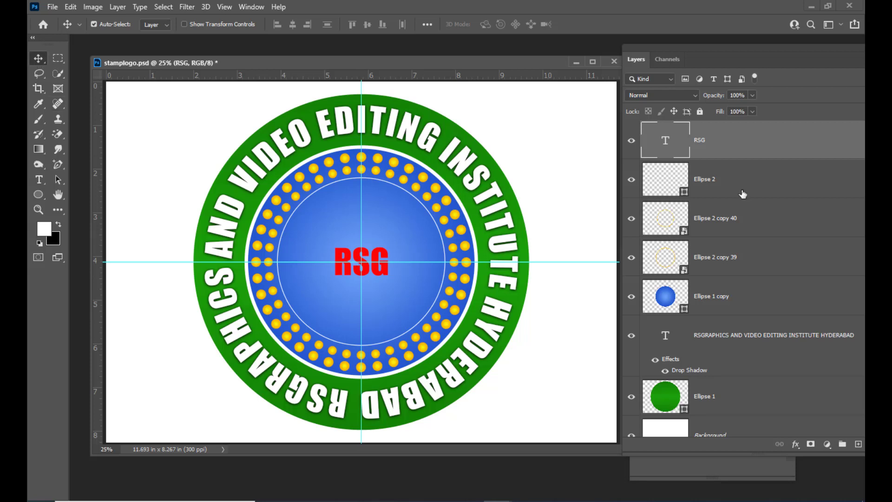
pyautogui.hotkey('ctrl', 't')
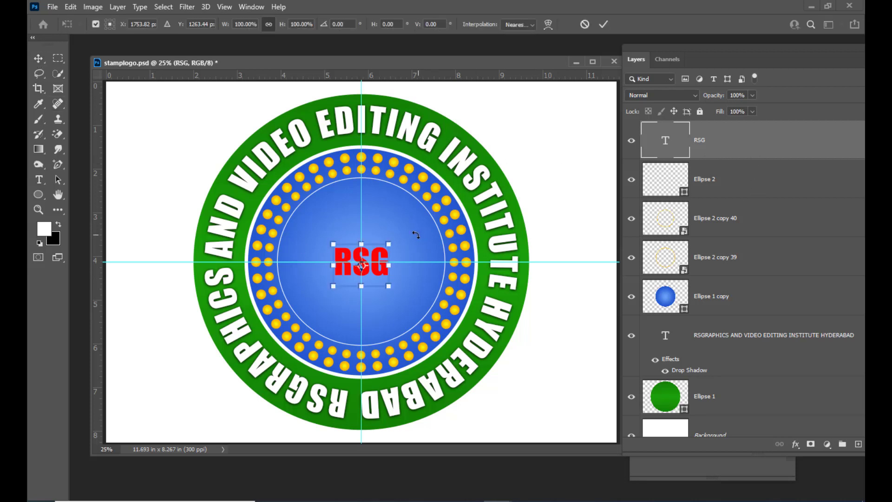
pyautogui.moveTo(390, 244); pyautogui.dragTo(399, 235)
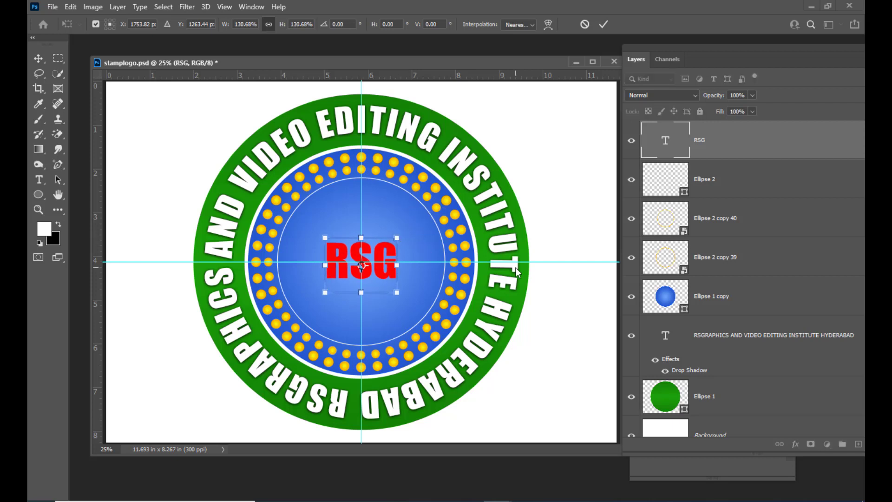
pyautogui.press('Return')
# Step: Duplicate the thin white circle of layer "Ellipse 2" and scale the copy to about 96% around its centre
pyautogui.click(763, 181)
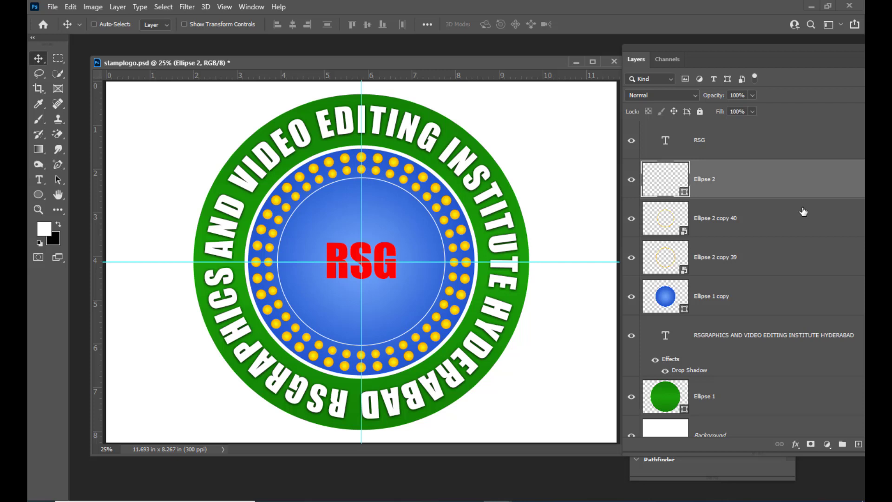
pyautogui.hotkey('ctrl', 'j')
pyautogui.hotkey('ctrl', 't')
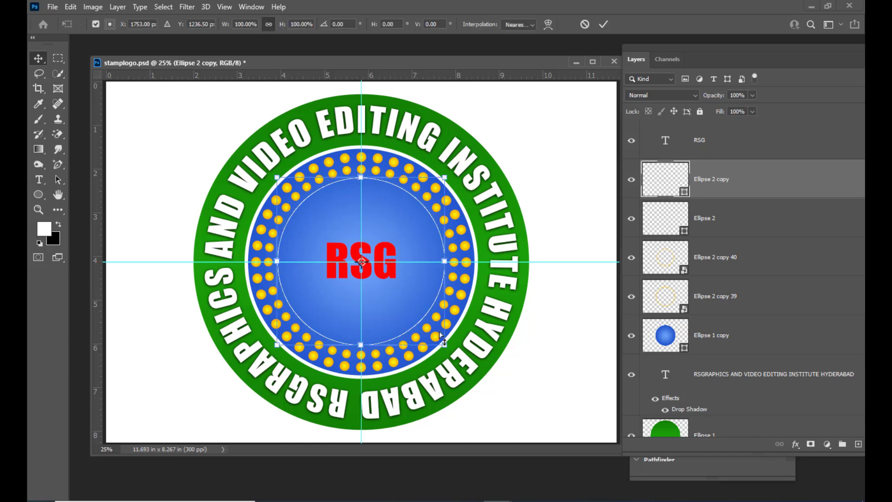
pyautogui.moveTo(447, 183); pyautogui.dragTo(444, 179)
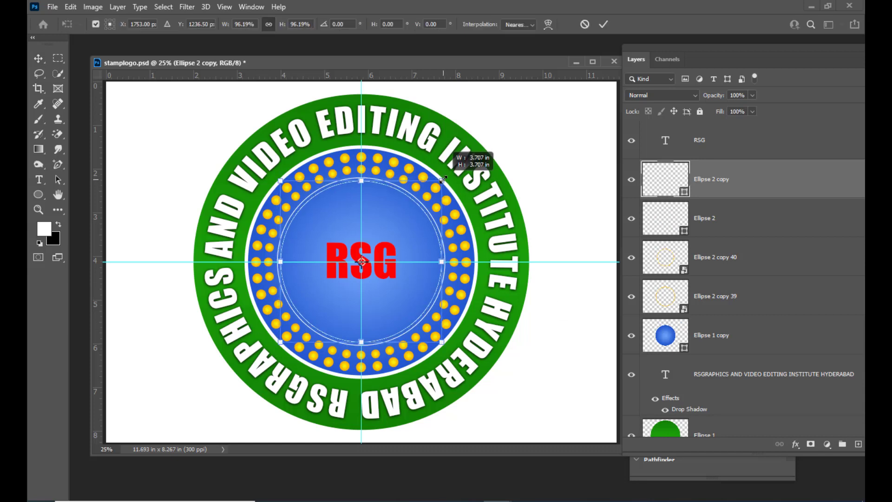
pyautogui.press('Return')
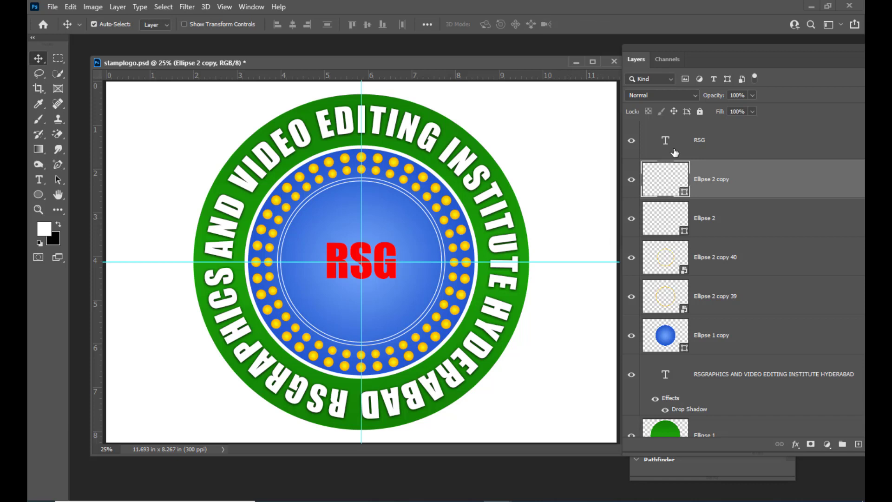
# Step: Select the "RSG" text layer and hide the guides
pyautogui.click(739, 138)
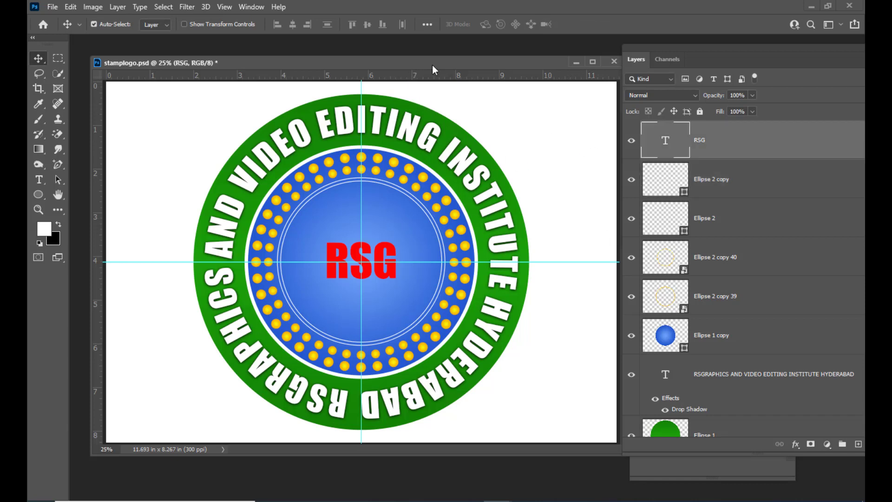
pyautogui.moveTo(432, 65); pyautogui.dragTo(435, 61)
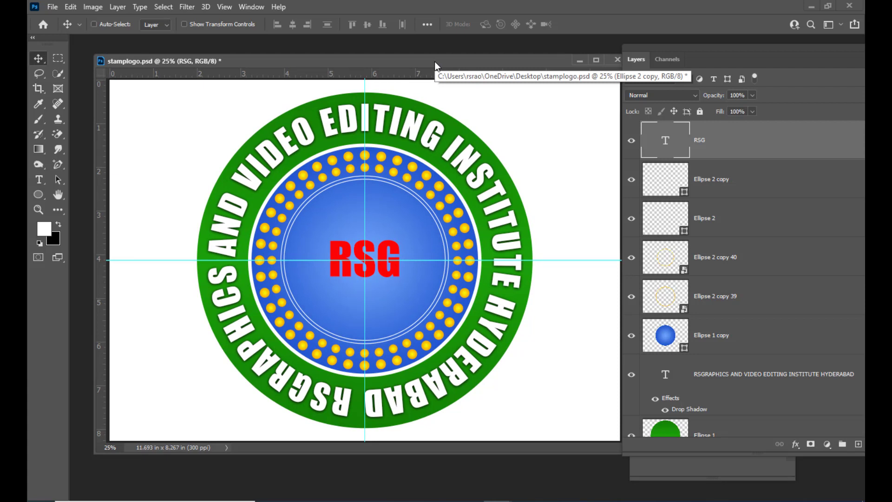
pyautogui.hotkey('ctrl', ';')
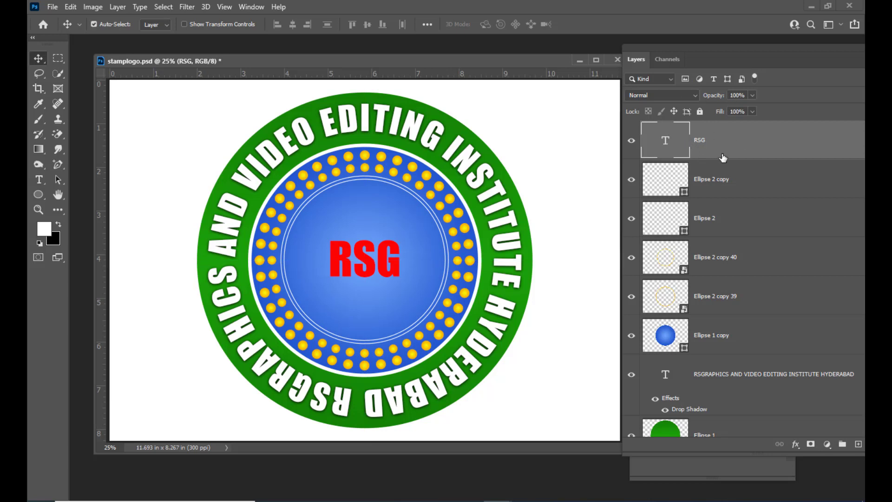
# Step: Warp the "RSG" text with the horizontal Bulge style at a bend of -26%
pyautogui.click(39, 180)
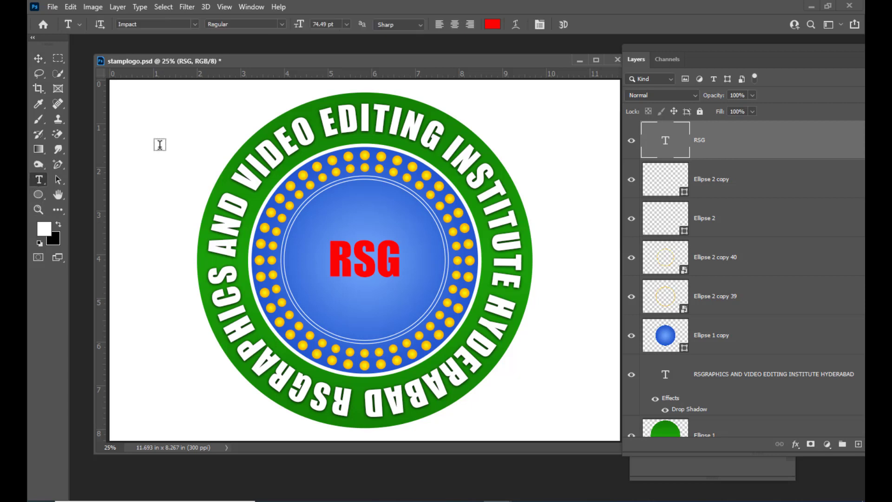
pyautogui.click(516, 25)
pyautogui.moveTo(704, 144); pyautogui.dragTo(608, 123)
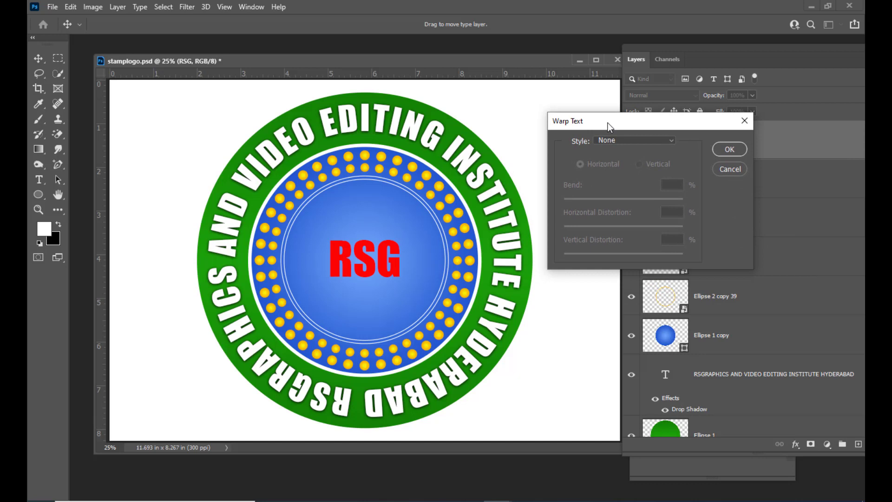
pyautogui.click(623, 141)
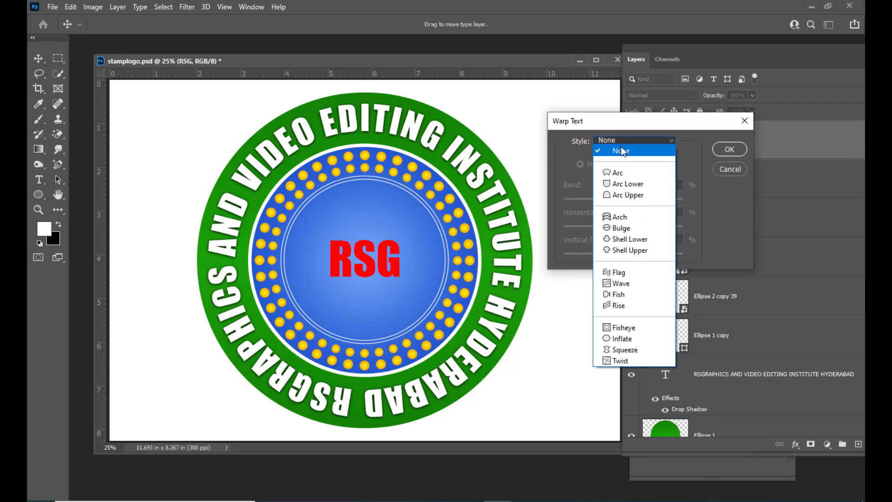
pyautogui.click(621, 227)
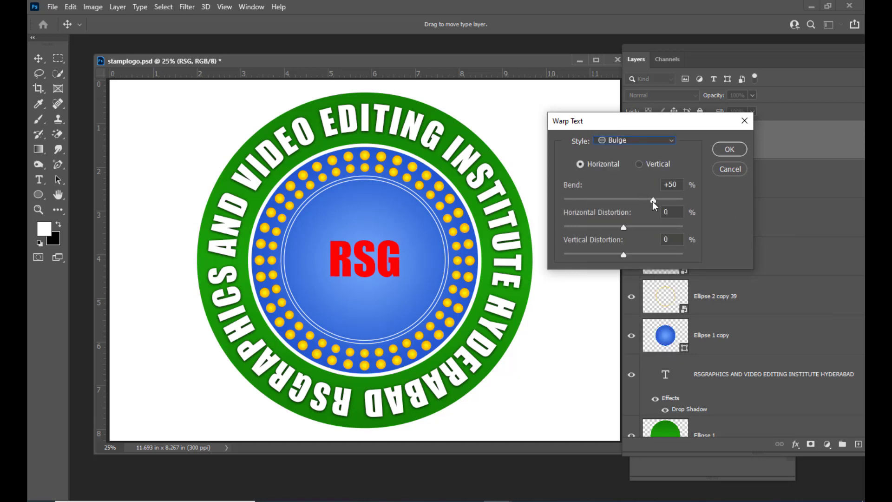
pyautogui.moveTo(654, 200); pyautogui.dragTo(609, 205)
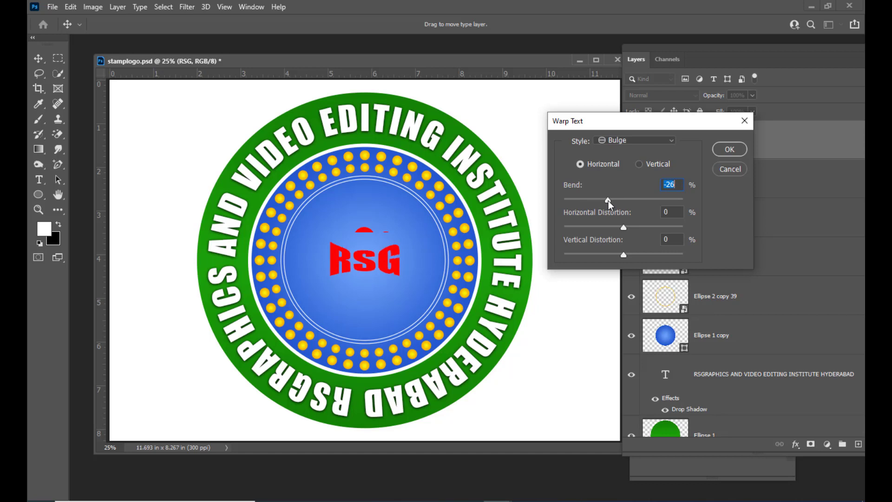
pyautogui.click(730, 149)
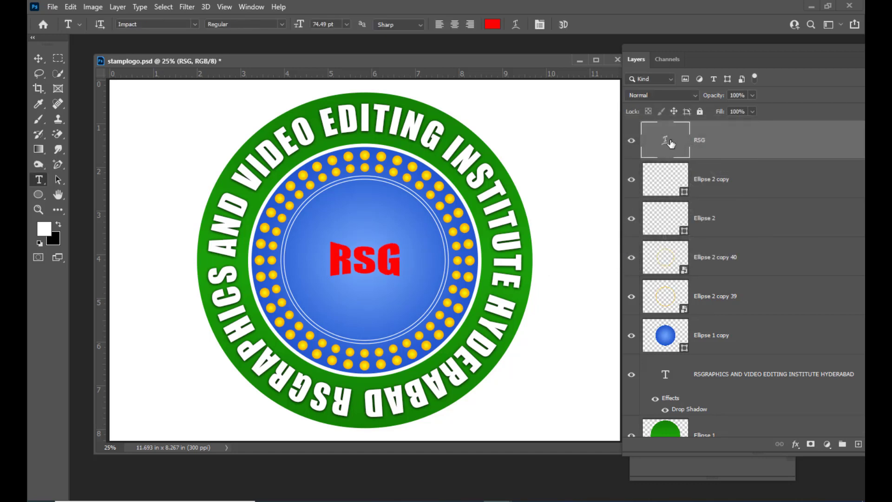
# Step: Scale the warped "RSG" text to about 128% around its centre
pyautogui.doubleClick(670, 142)
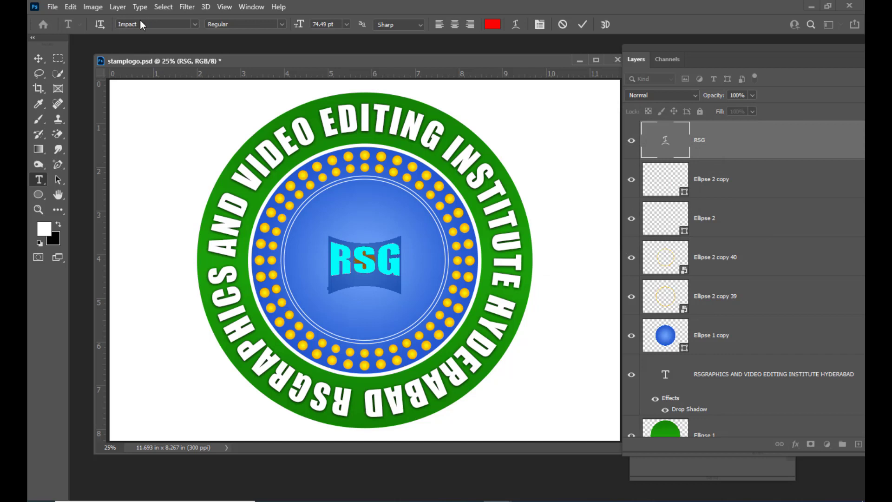
pyautogui.click(39, 58)
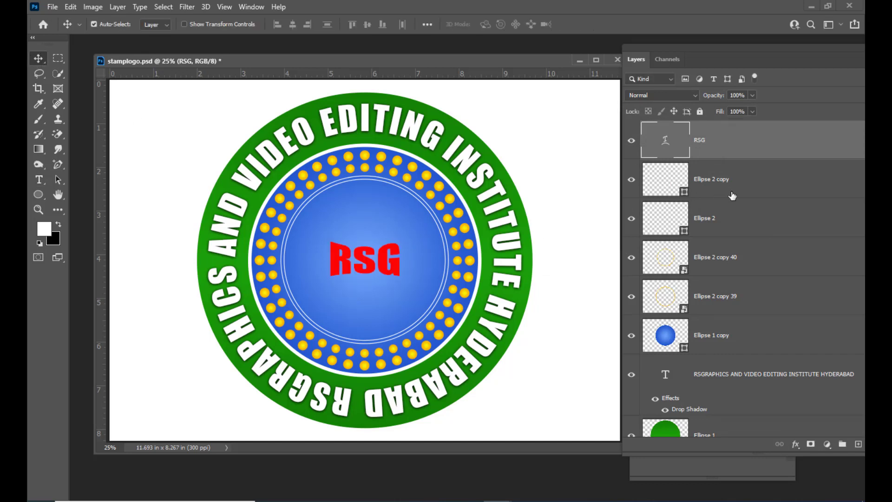
pyautogui.hotkey('ctrl', 't')
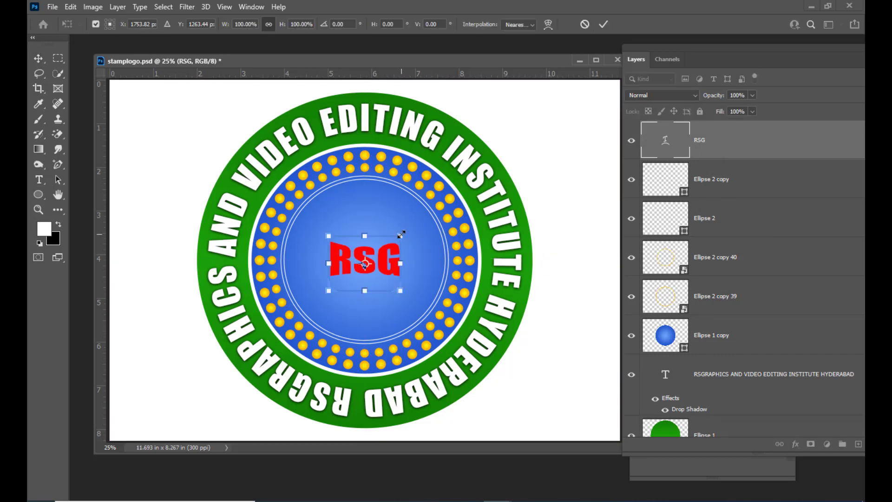
pyautogui.moveTo(400, 236); pyautogui.dragTo(413, 228)
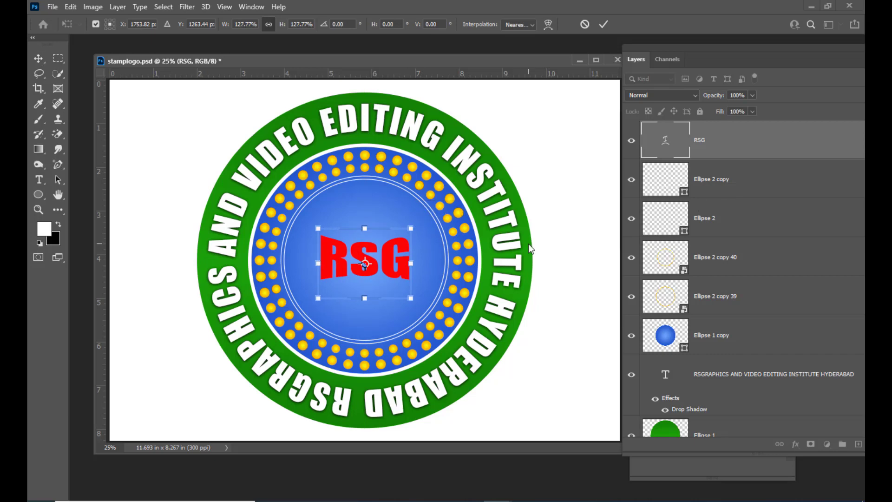
pyautogui.press('Return')
# Step: Add the yellow-to-orange reflected Gradient Overlay to the "RSG" layer, keeping the layer style dialog clear of the text
pyautogui.doubleClick(762, 145)
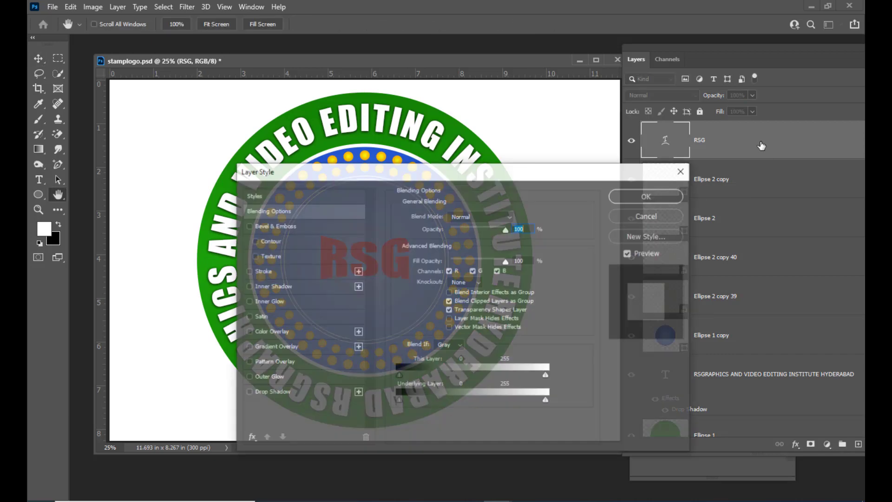
pyautogui.moveTo(350, 173); pyautogui.dragTo(621, 80)
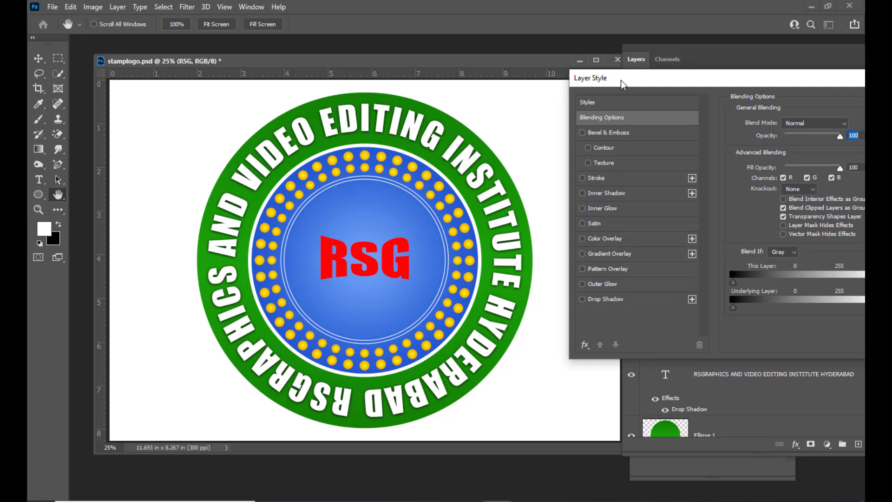
pyautogui.moveTo(621, 80); pyautogui.dragTo(607, 85)
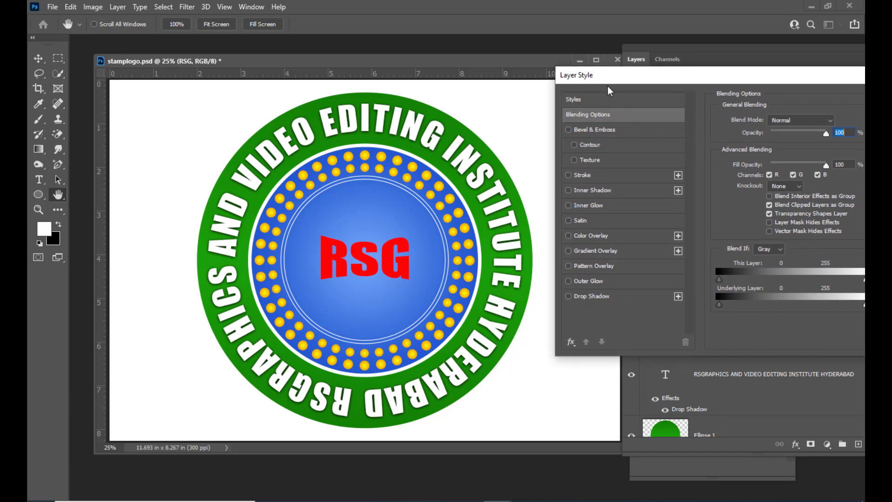
pyautogui.click(569, 251)
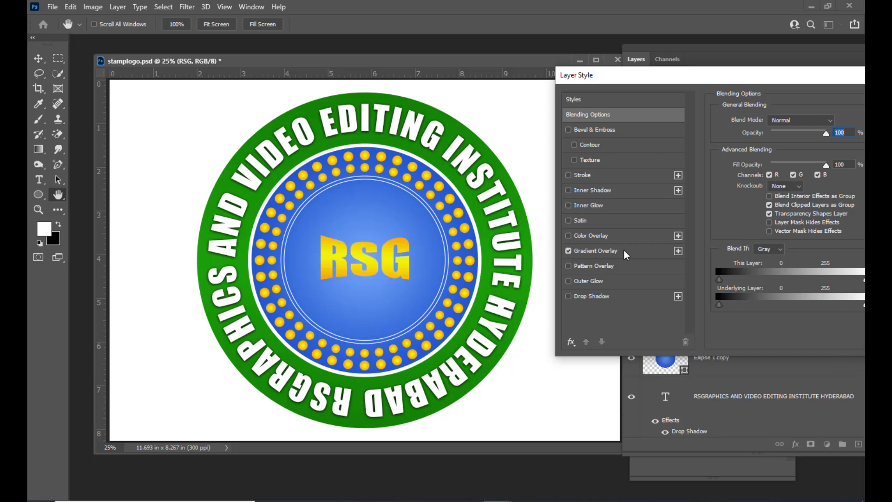
pyautogui.click(624, 250)
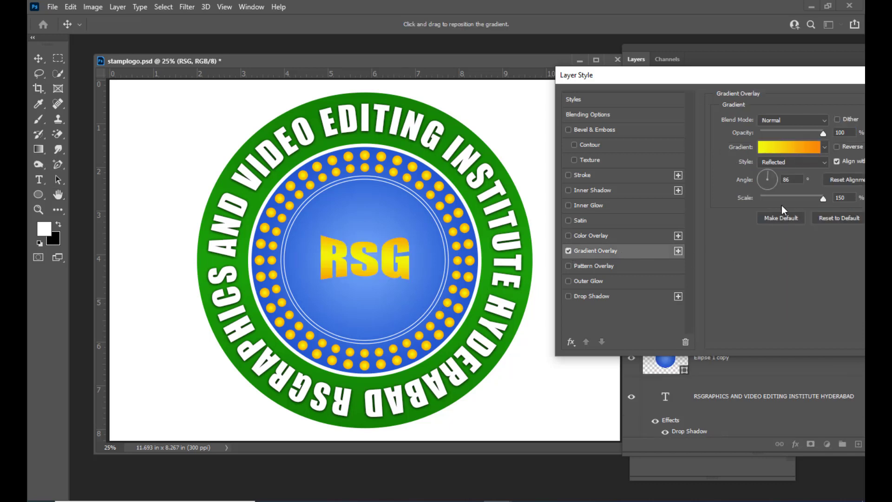
pyautogui.moveTo(598, 80); pyautogui.dragTo(550, 87)
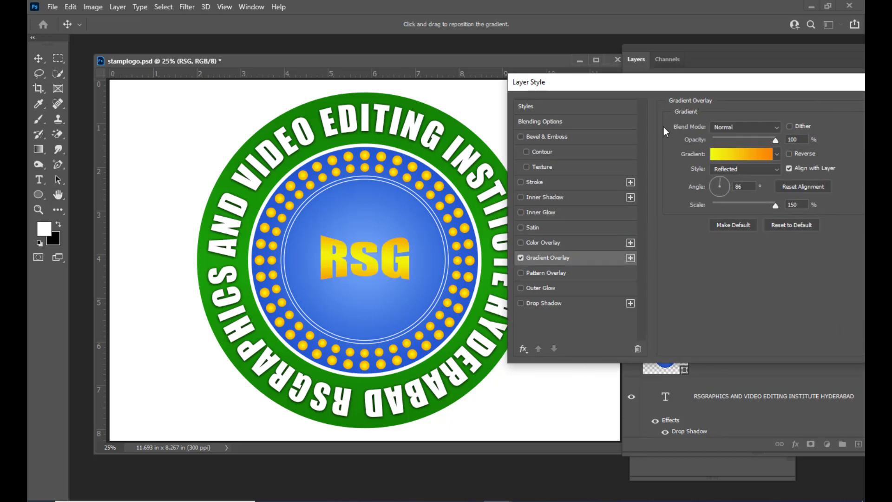
# Step: Change the orange end stop of the overlay gradient to the deeper orange fb5605
pyautogui.click(733, 157)
pyautogui.moveTo(525, 43); pyautogui.dragTo(580, 33)
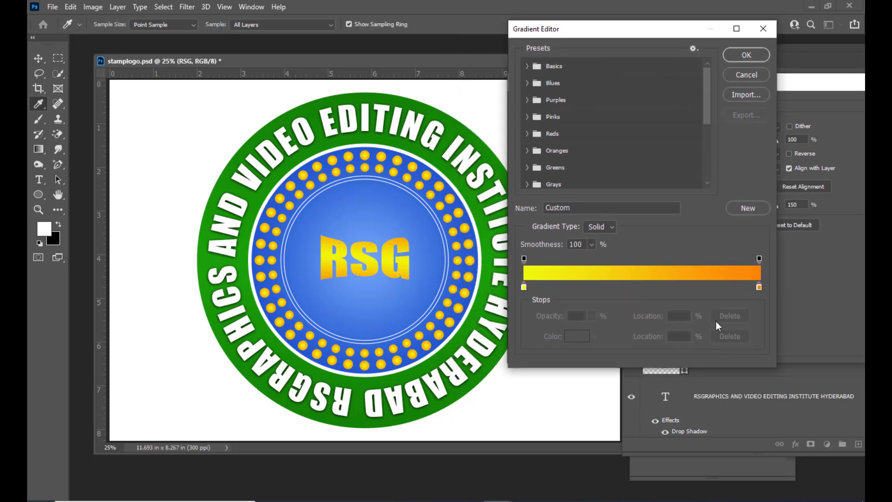
pyautogui.click(525, 287)
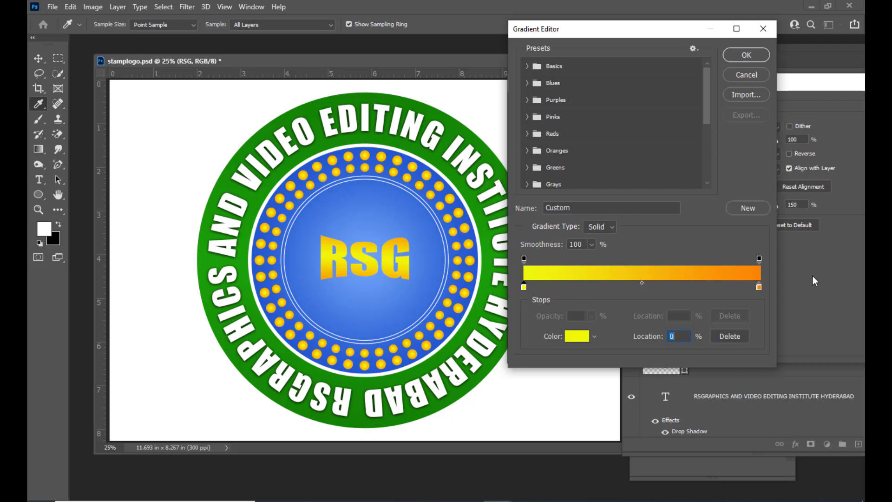
pyautogui.doubleClick(759, 287)
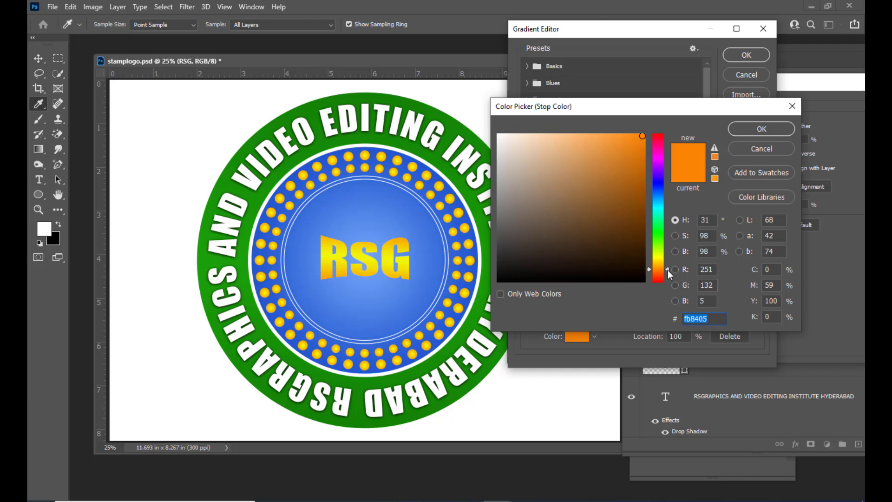
pyautogui.moveTo(668, 269); pyautogui.dragTo(667, 274)
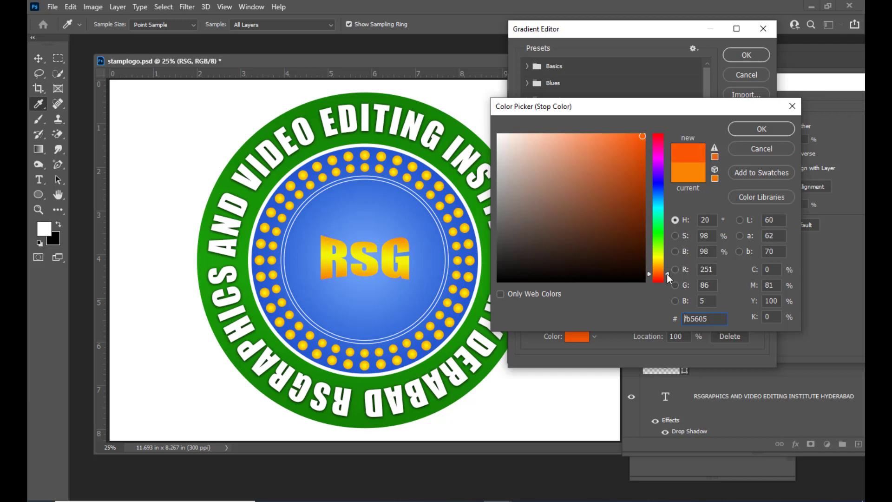
pyautogui.click(747, 132)
pyautogui.click(732, 54)
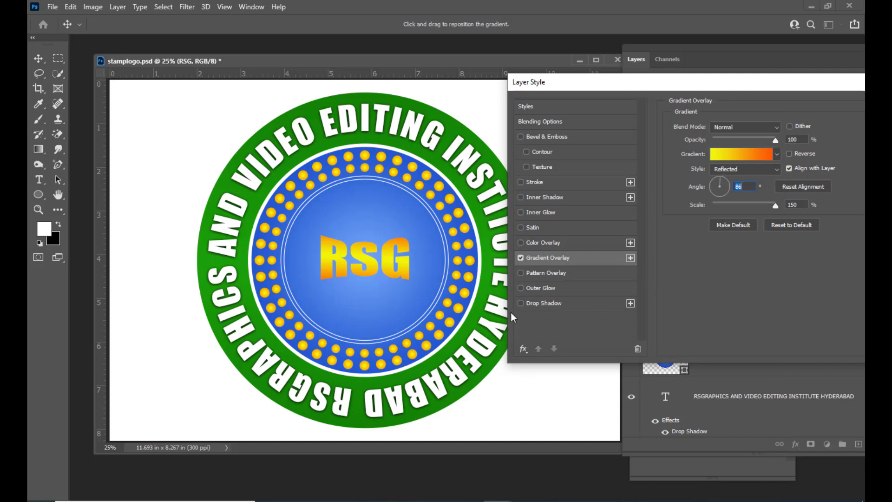
# Step: Add a Drop Shadow and a Stroke to the "RSG" text layer, setting the stroke colour to red fe1515
pyautogui.click(522, 304)
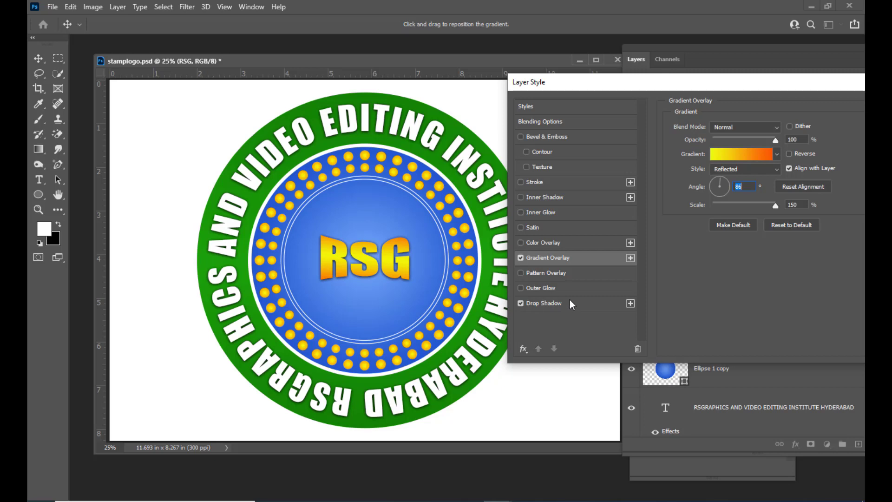
pyautogui.click(570, 301)
pyautogui.click(521, 182)
pyautogui.click(553, 186)
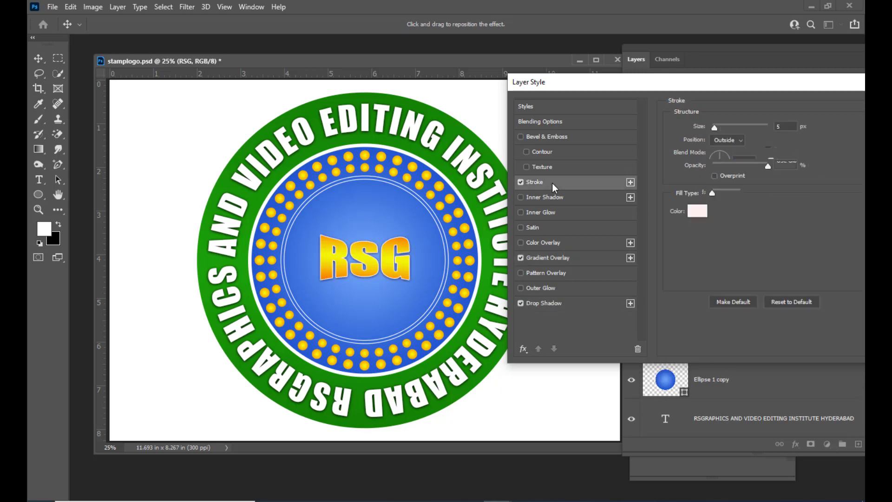
pyautogui.click(697, 211)
pyautogui.click(633, 135)
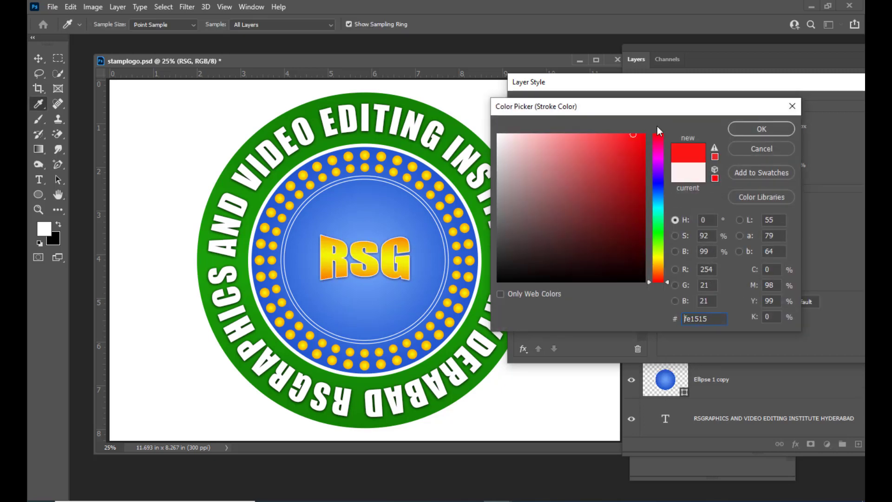
pyautogui.click(761, 130)
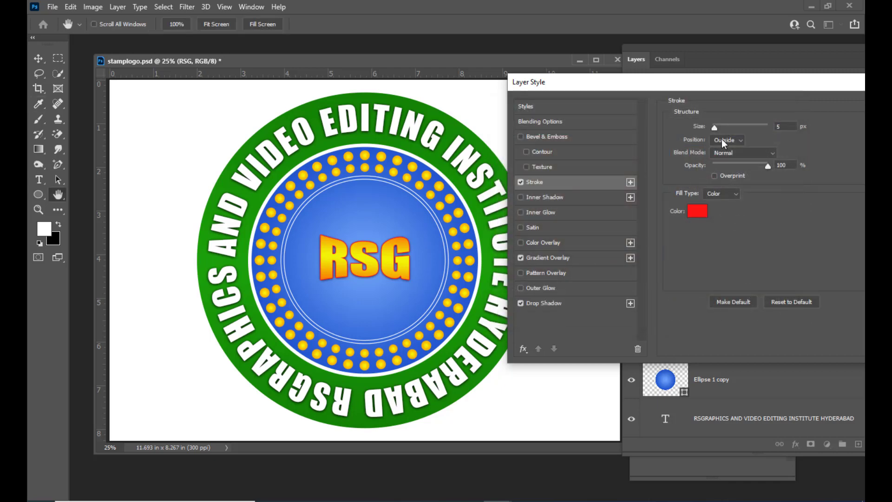
# Step: Set the "RSG" stroke size to 10 px and apply the layer style
pyautogui.moveTo(717, 130); pyautogui.dragTo(719, 127)
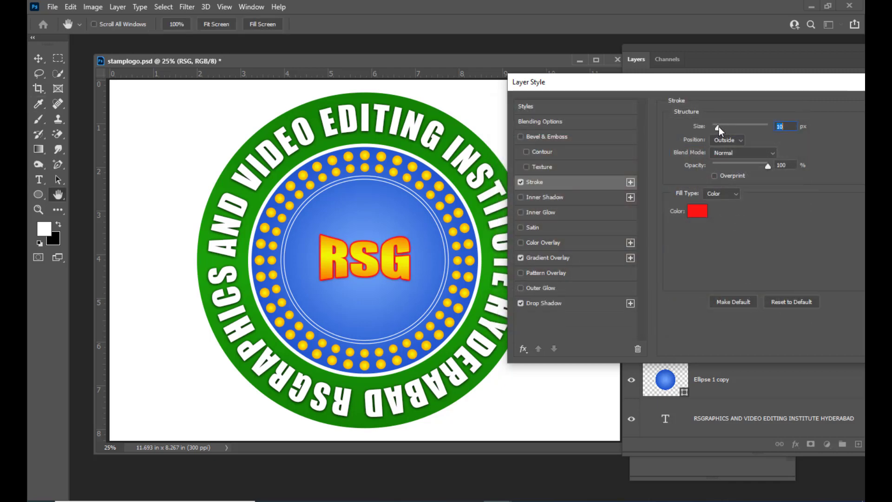
pyautogui.moveTo(641, 81); pyautogui.dragTo(577, 135)
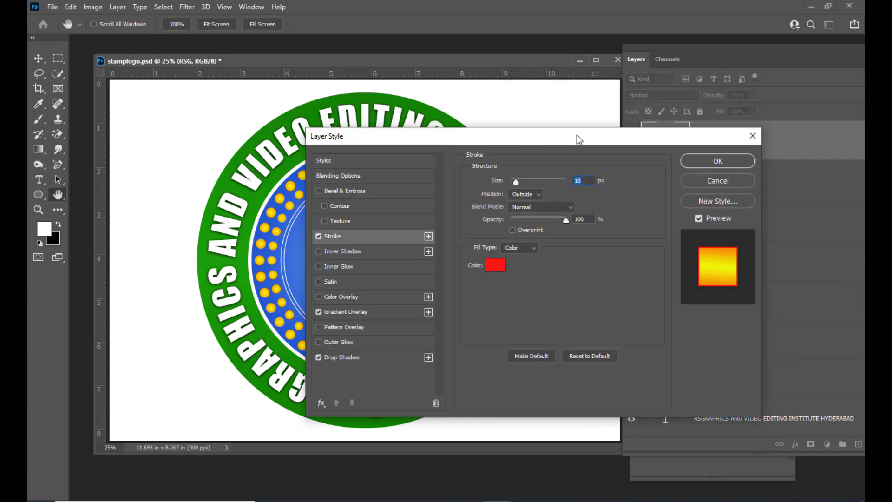
pyautogui.click(700, 160)
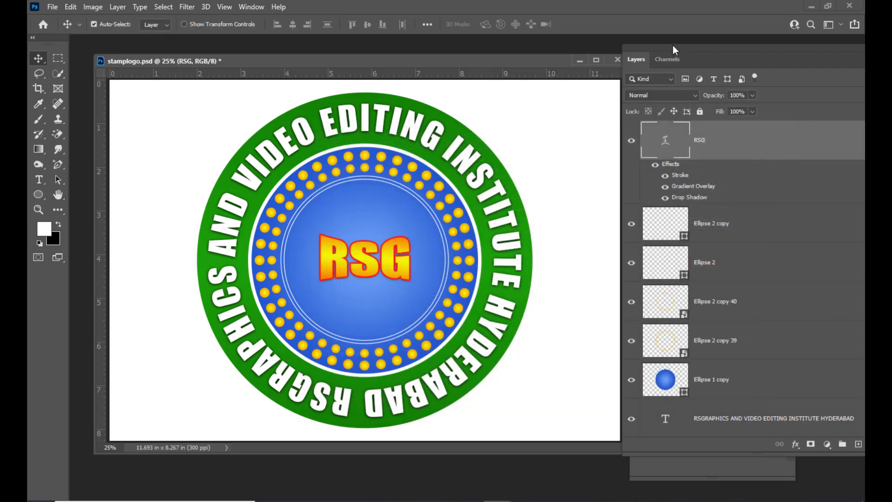
pyautogui.moveTo(672, 49); pyautogui.dragTo(599, 58)
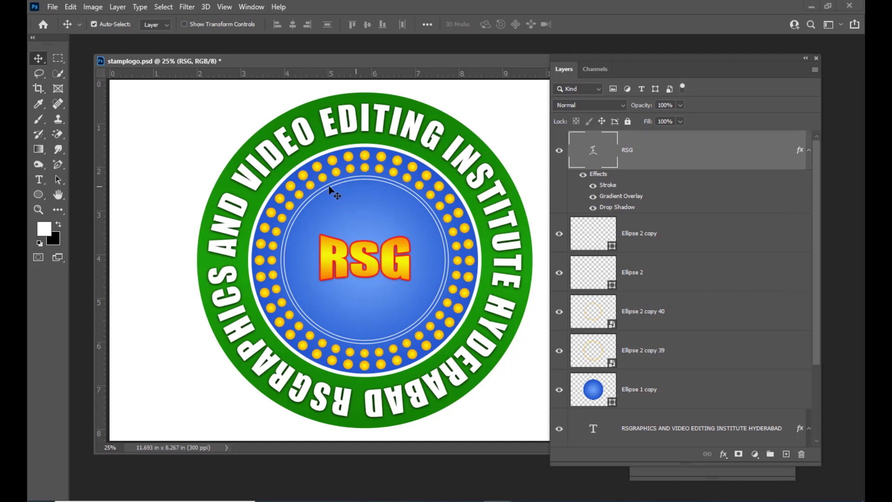
pyautogui.click(704, 238)
pyautogui.doubleClick(751, 235)
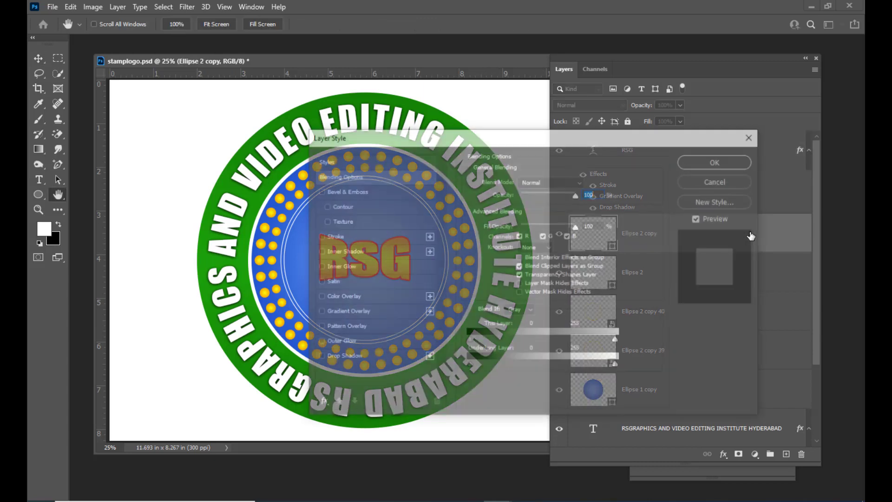
pyautogui.moveTo(411, 147); pyautogui.dragTo(603, 137)
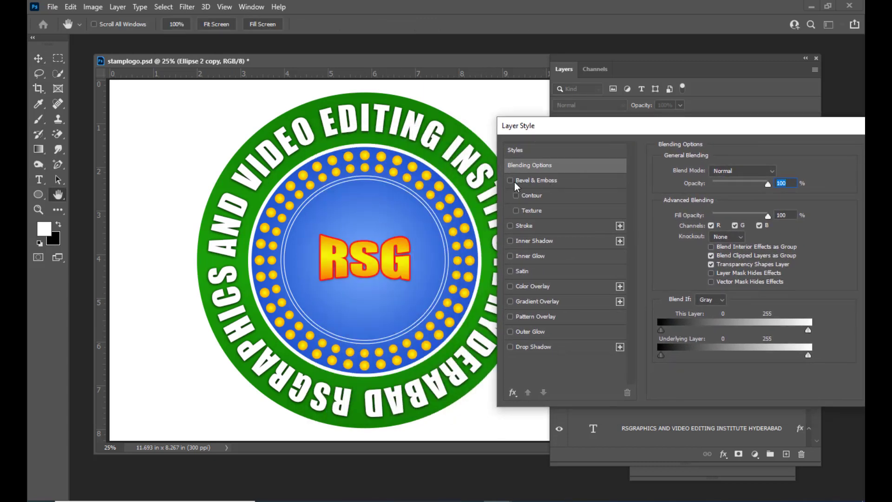
pyautogui.click(511, 226)
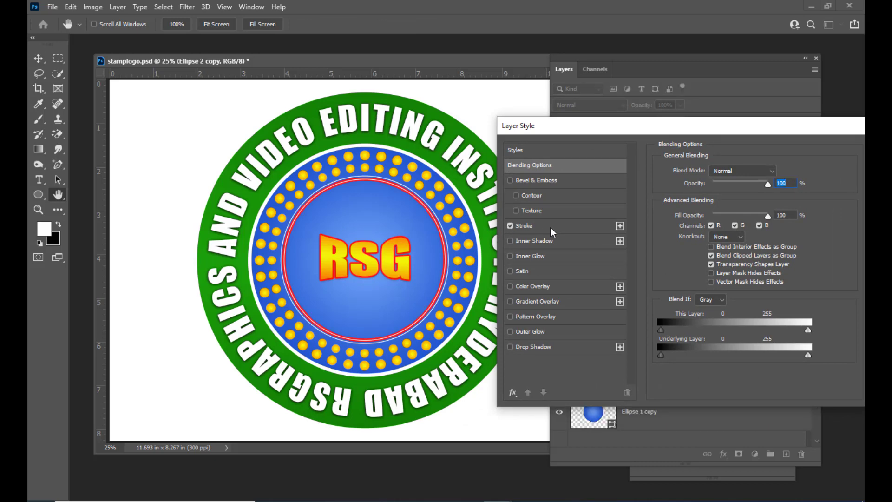
pyautogui.click(511, 225)
pyautogui.moveTo(611, 126); pyautogui.dragTo(324, 184)
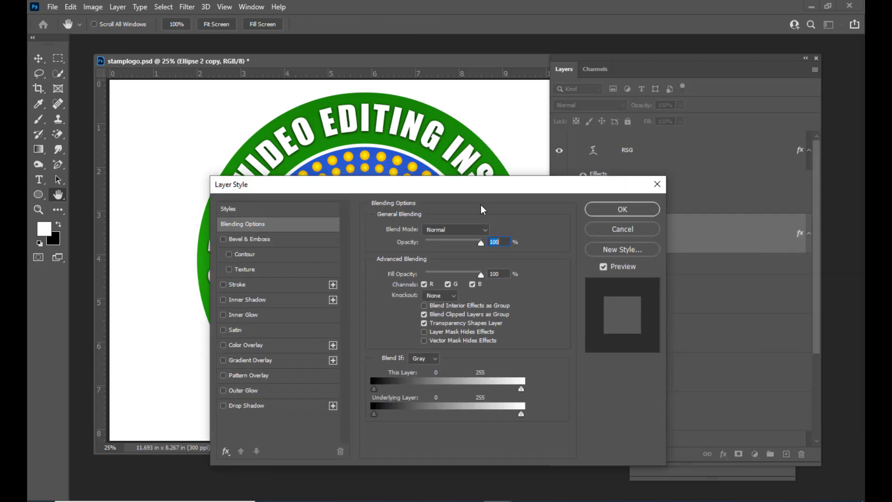
pyautogui.click(625, 230)
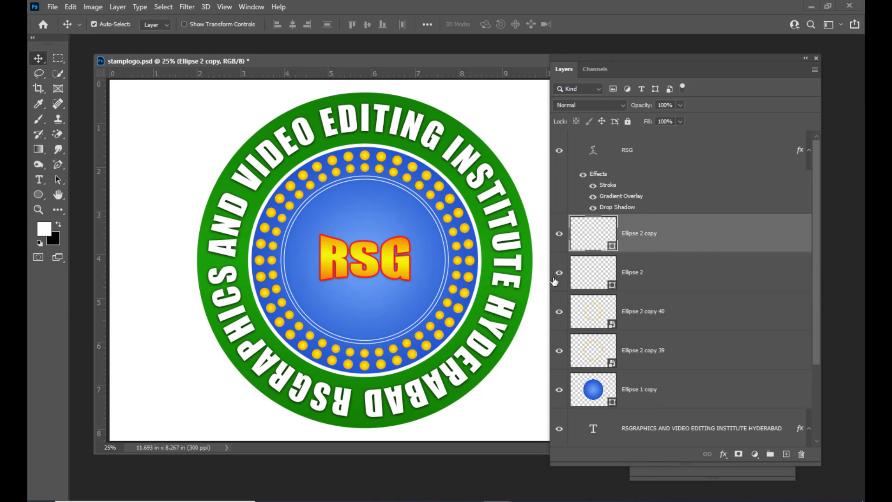
# Step: Add a red outside Stroke of 4 px to the inner dot ring layer "Ellipse 2 copy 40"
pyautogui.click(713, 313)
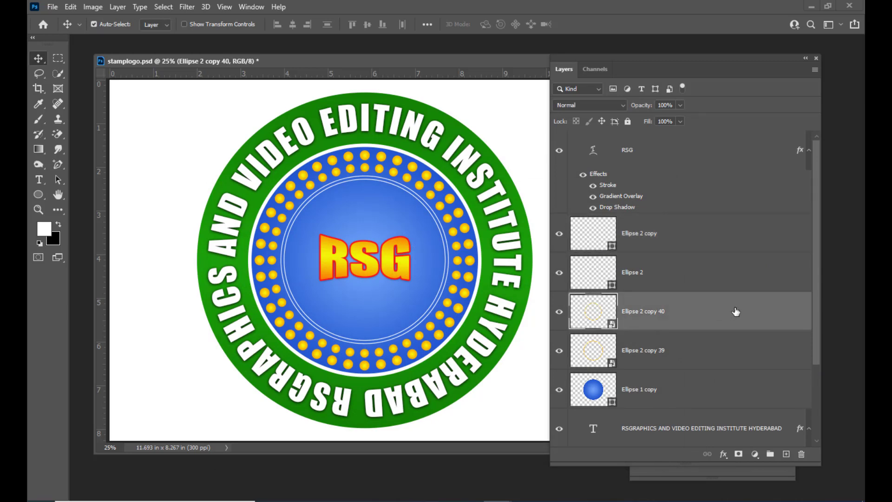
pyautogui.doubleClick(736, 311)
pyautogui.moveTo(365, 186); pyautogui.dragTo(731, 167)
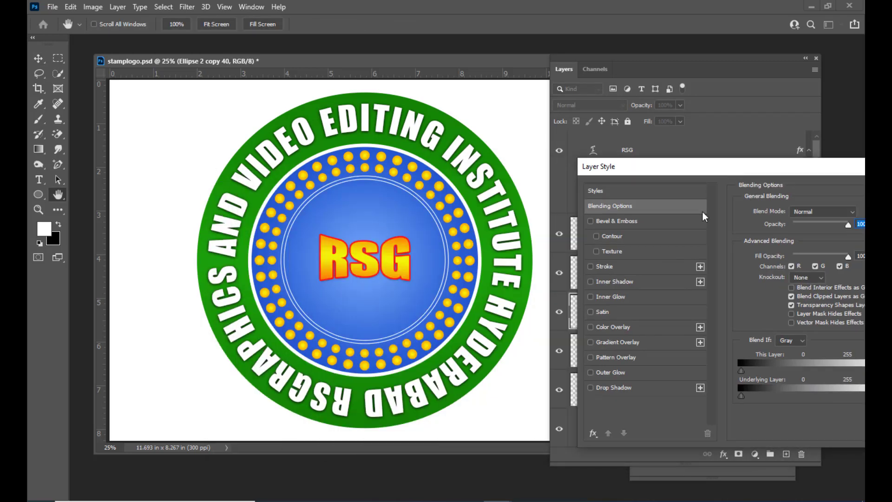
pyautogui.click(591, 267)
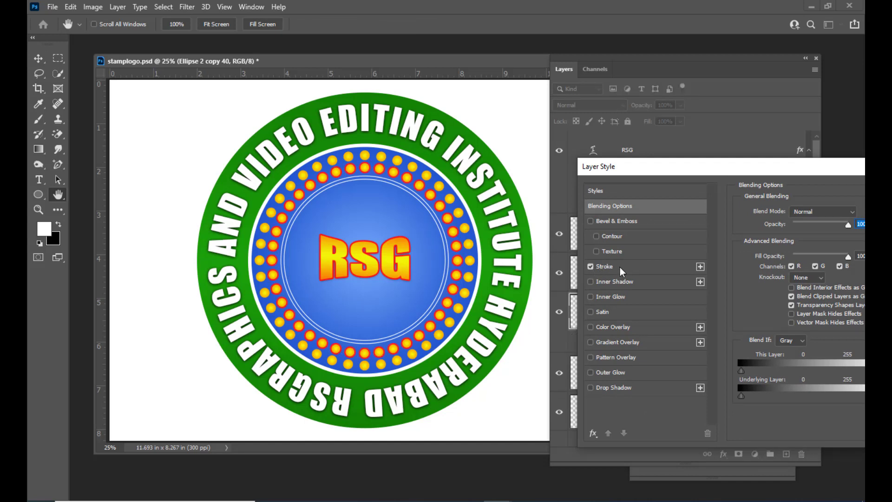
pyautogui.click(620, 266)
pyautogui.moveTo(694, 172); pyautogui.dragTo(636, 175)
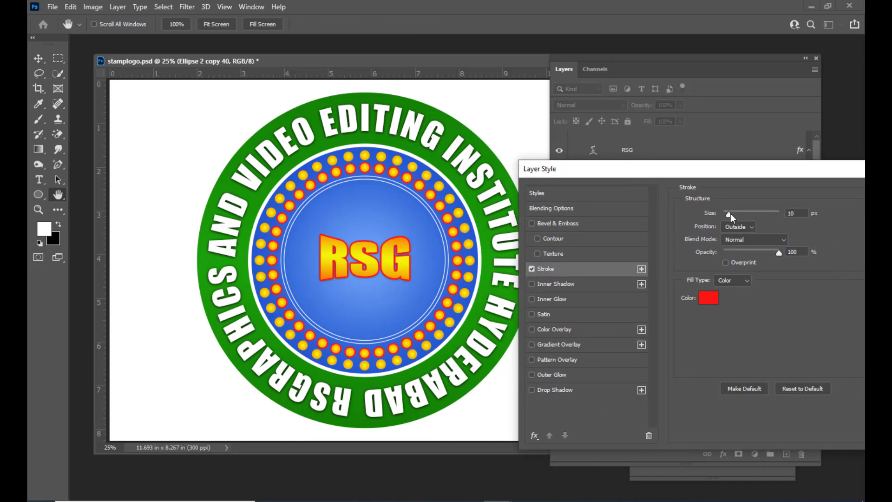
pyautogui.moveTo(731, 214); pyautogui.dragTo(728, 213)
pyautogui.click(726, 213)
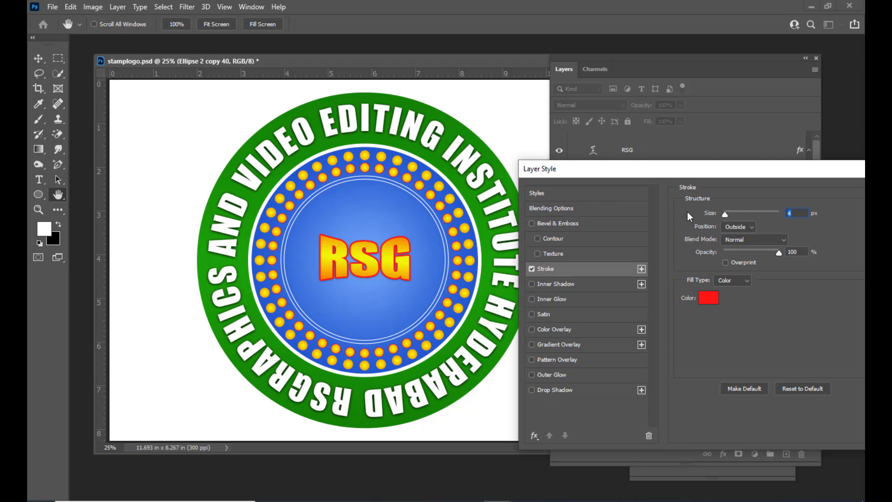
pyautogui.moveTo(694, 171); pyautogui.dragTo(425, 210)
pyautogui.click(674, 233)
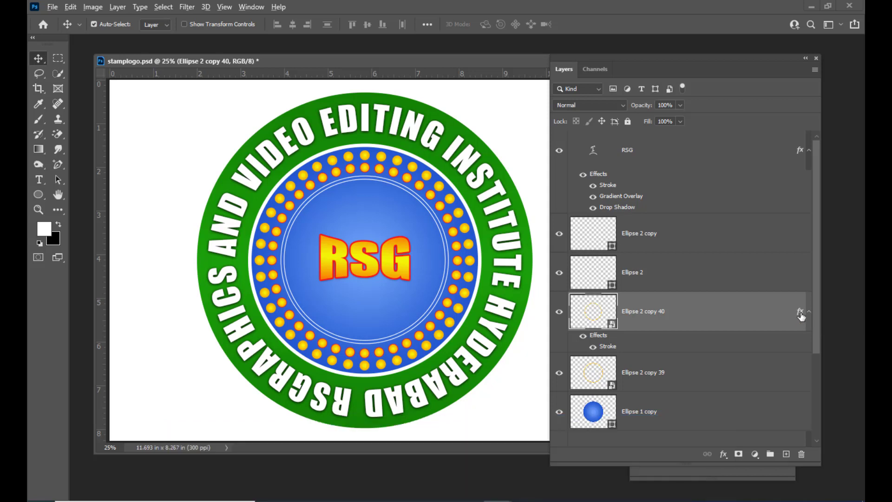
# Step: Copy the stroke effect from the inner dot ring to the outer dot ring layer "Ellipse 2 copy 39"
pyautogui.moveTo(801, 314); pyautogui.dragTo(786, 377)
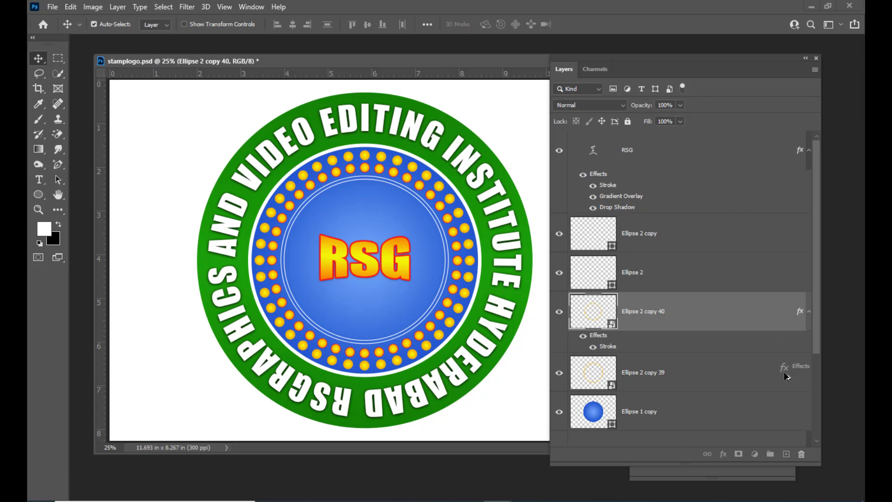
pyautogui.moveTo(787, 377); pyautogui.dragTo(786, 376)
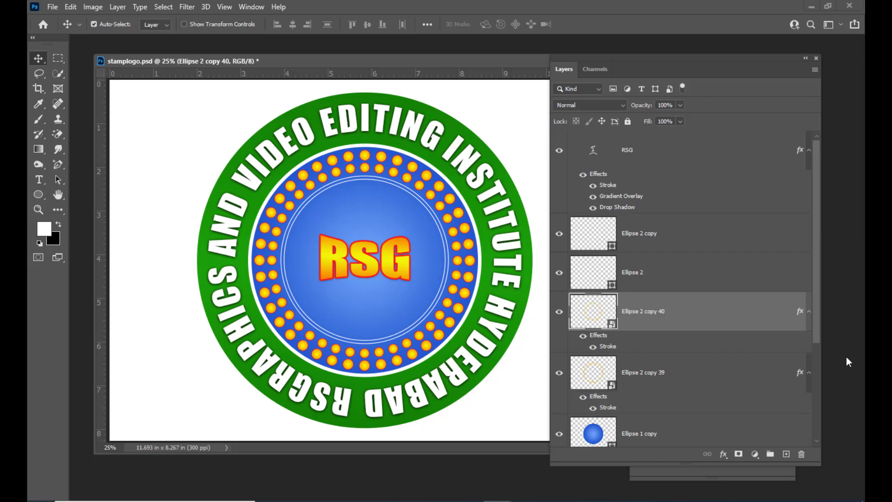
pyautogui.moveTo(595, 55); pyautogui.dragTo(617, 59)
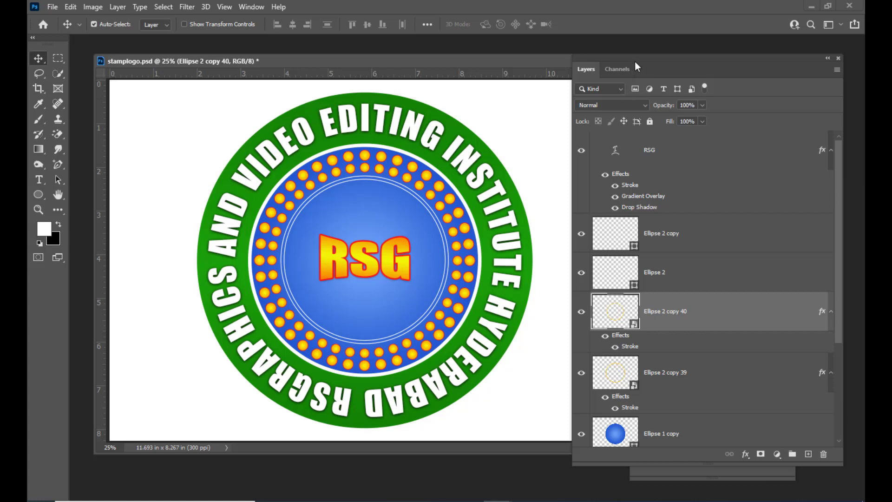
pyautogui.moveTo(635, 61); pyautogui.dragTo(655, 58)
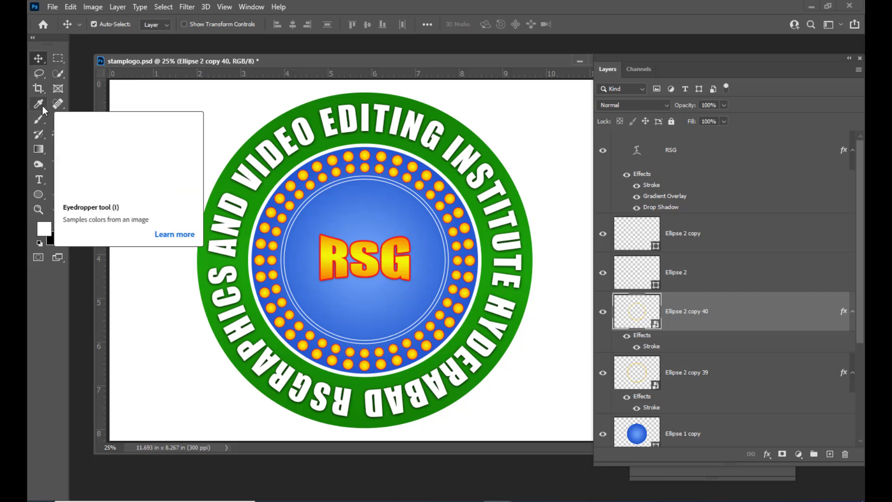
pyautogui.moveTo(38, 119); pyautogui.dragTo(63, 121)
pyautogui.click(99, 26)
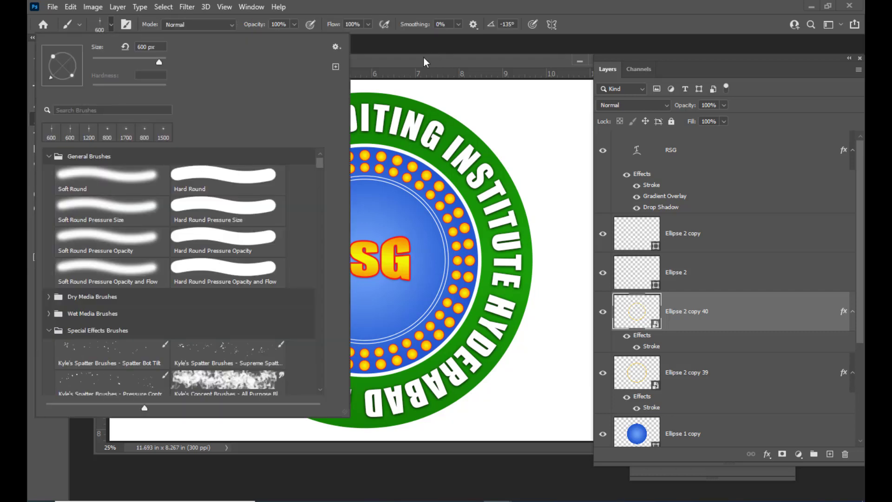
pyautogui.moveTo(424, 60); pyautogui.dragTo(435, 61)
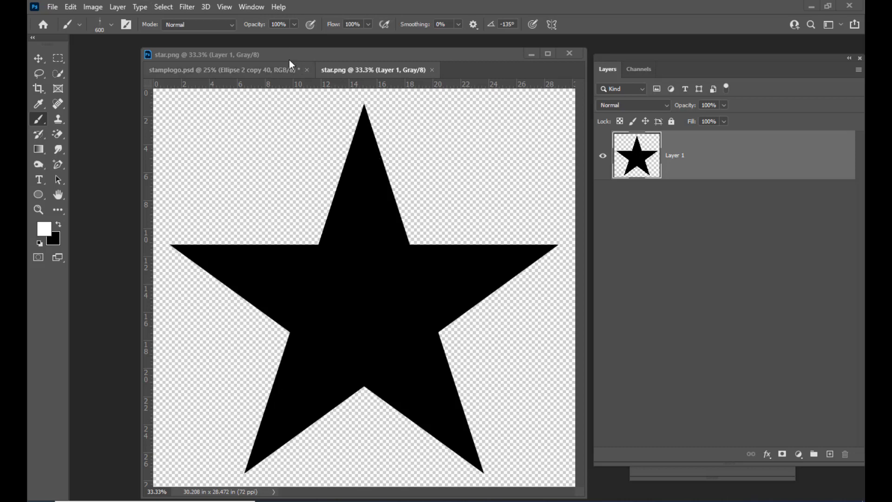
pyautogui.click(266, 69)
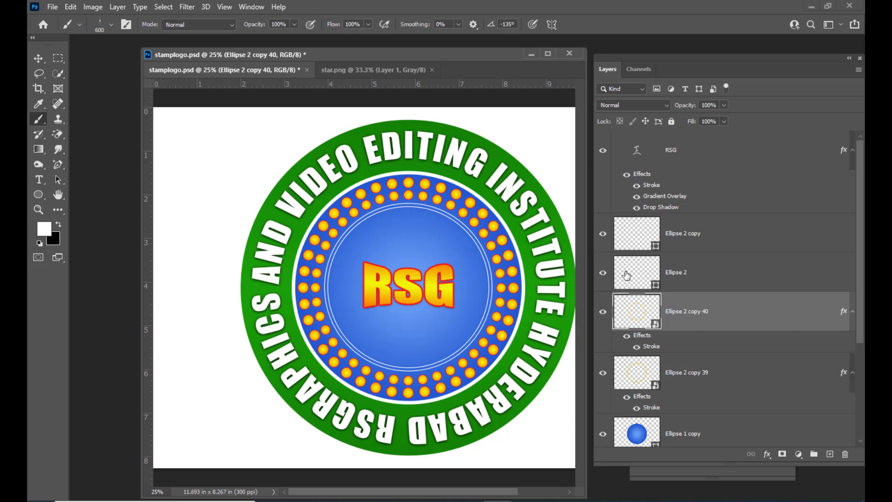
pyautogui.hotkey('ctrl', 'Tab')
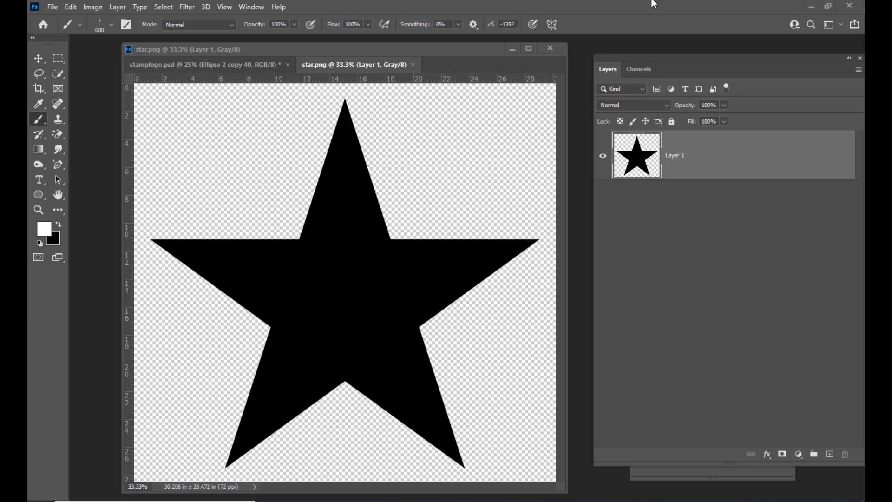
# Step: Load a selection around the black star on Layer 1 of star.png, with the Move tool active
pyautogui.moveTo(642, 57); pyautogui.dragTo(595, 56)
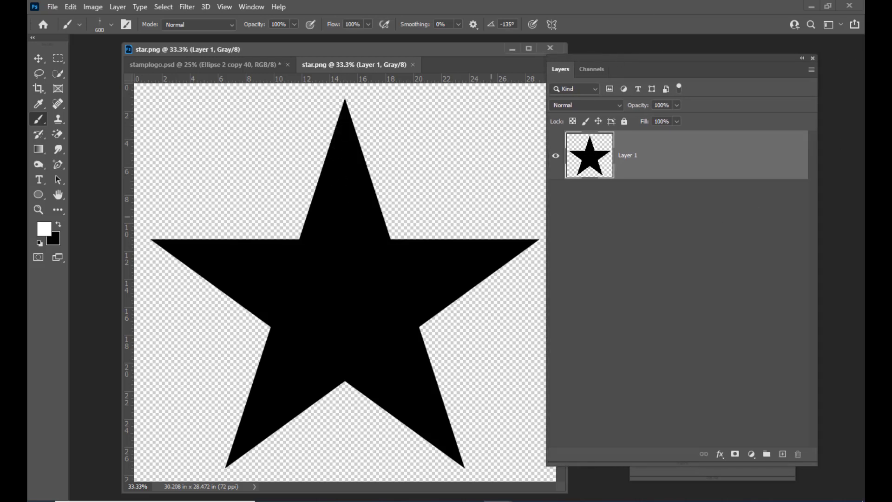
pyautogui.click(39, 58)
pyautogui.moveTo(598, 60); pyautogui.dragTo(620, 58)
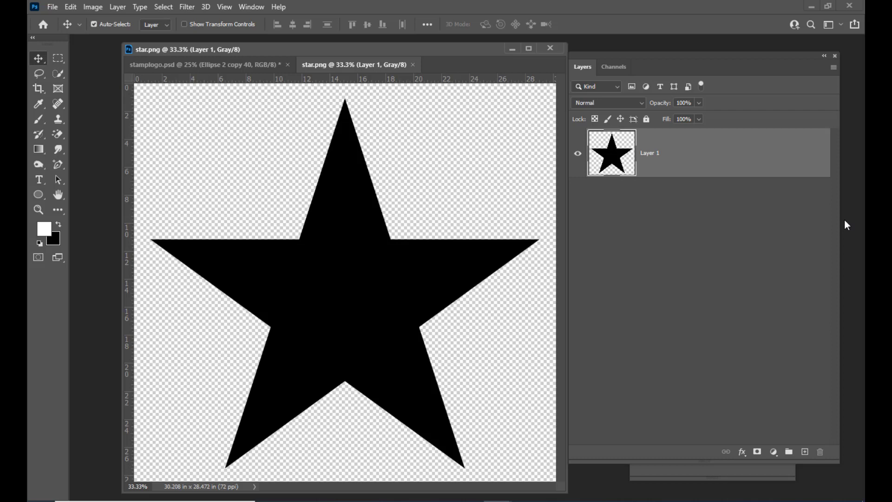
pyautogui.press('ctrl')
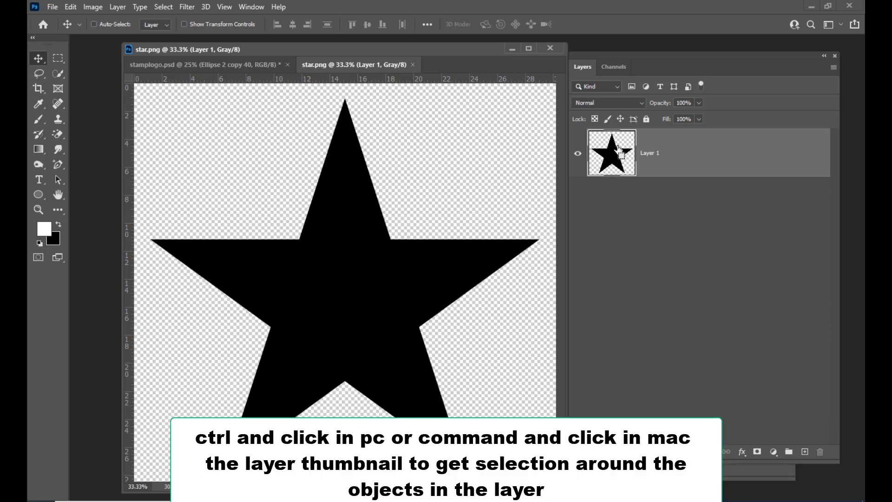
pyautogui.keyDown('ctrl'); pyautogui.click(619, 159); pyautogui.keyUp('ctrl')
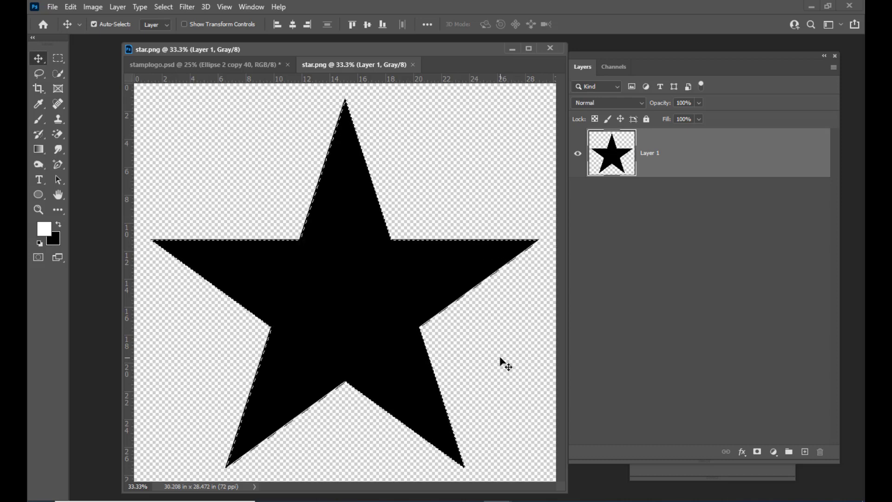
# Step: Show the Paths panel and convert the star selection into a work path, keeping the layer list uncovered
pyautogui.click(253, 7)
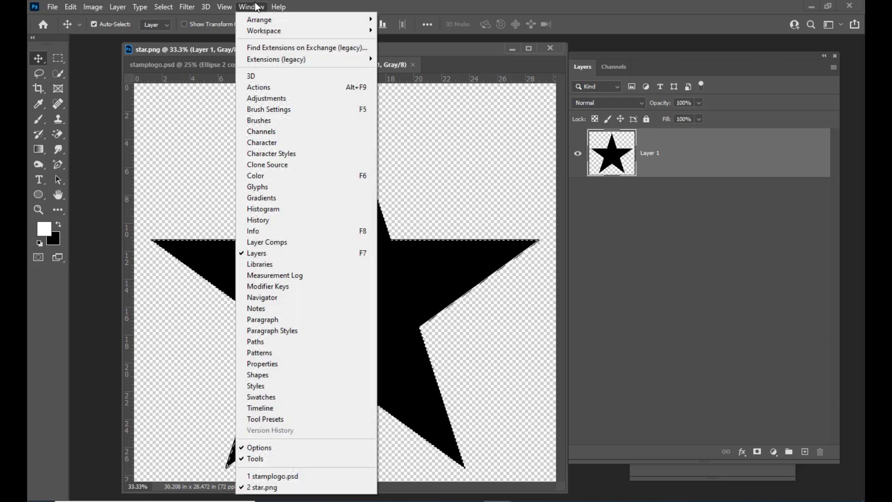
pyautogui.click(279, 347)
pyautogui.moveTo(436, 278); pyautogui.dragTo(499, 90)
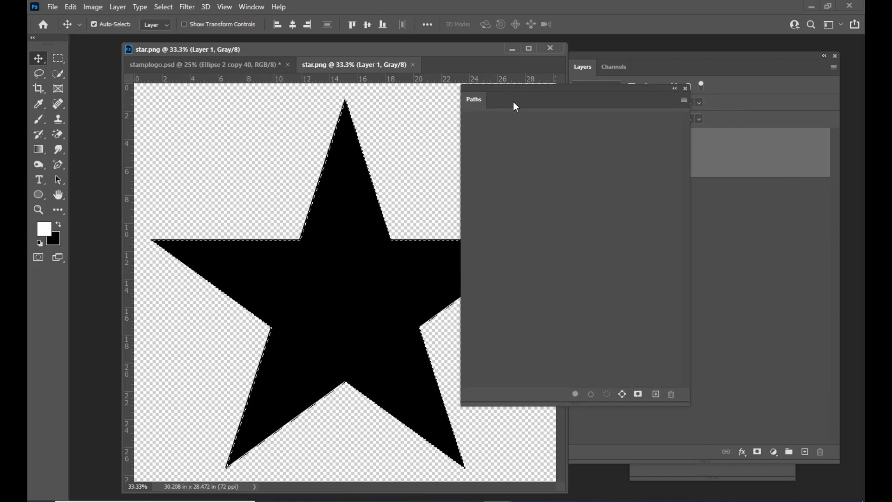
pyautogui.click(622, 396)
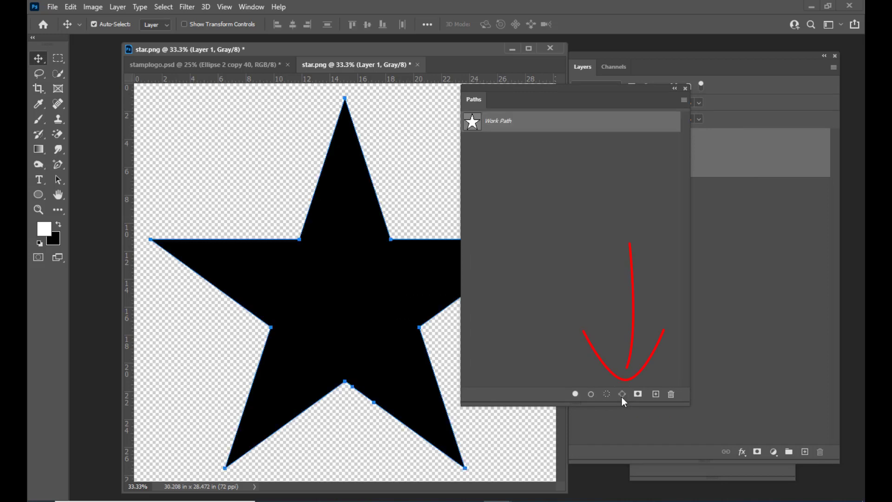
pyautogui.moveTo(478, 94)
pyautogui.mouseDown()
pyautogui.moveTo(577, 158)
pyautogui.moveTo(500, 197)
pyautogui.mouseUp()
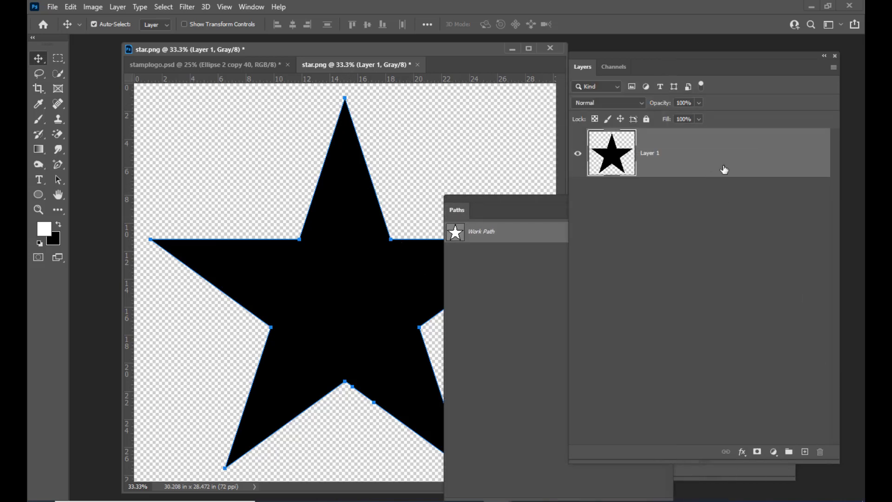
# Step: Add a new empty layer in star.png, delete Layer 1 with the black star, and keep the star work path fully uncovered
pyautogui.click(805, 452)
pyautogui.click(664, 207)
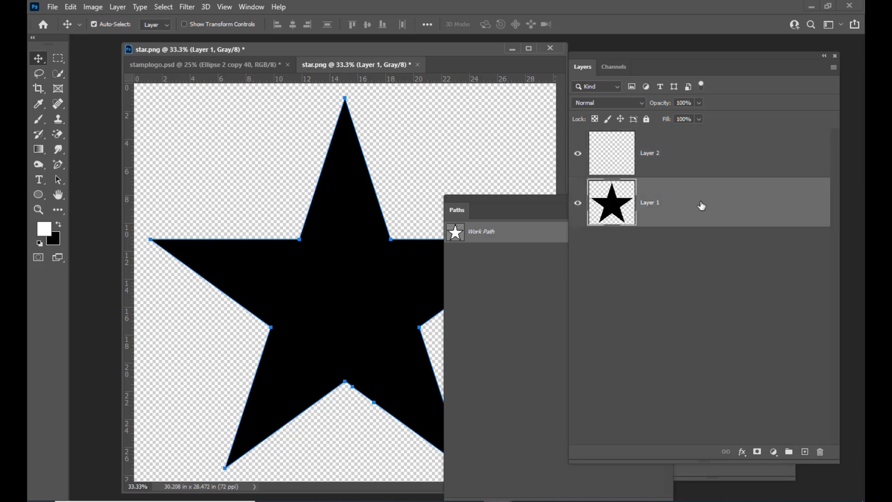
pyautogui.moveTo(783, 204); pyautogui.dragTo(822, 453)
pyautogui.moveTo(467, 202); pyautogui.dragTo(602, 195)
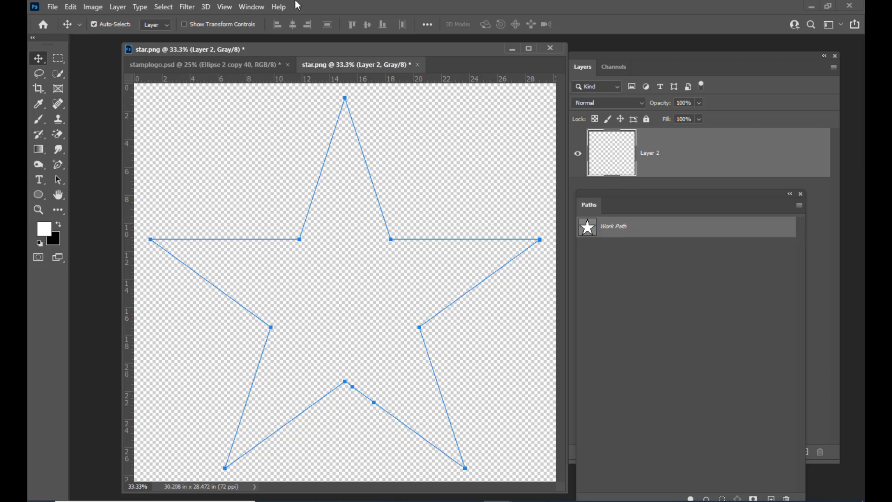
pyautogui.moveTo(291, 54); pyautogui.dragTo(293, 55)
# Step: Activate the Custom Shape tool and check which custom shapes are available
pyautogui.click(41, 196)
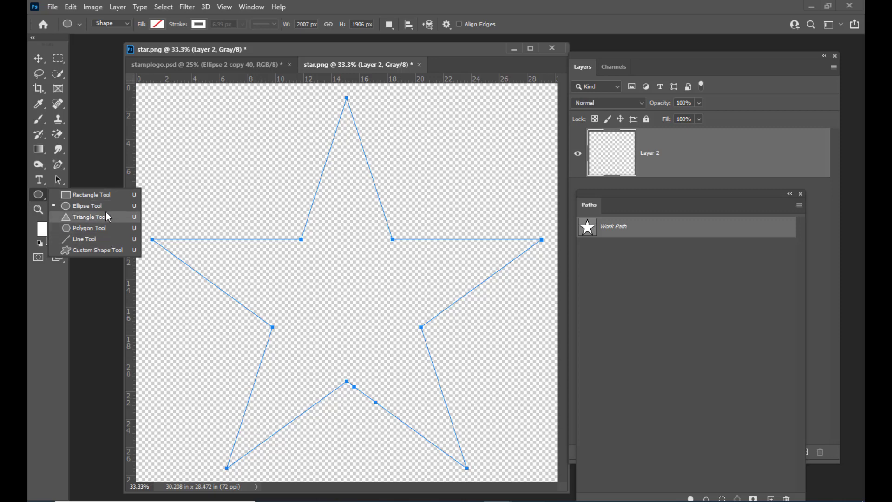
pyautogui.click(101, 249)
pyautogui.moveTo(336, 49); pyautogui.dragTo(340, 55)
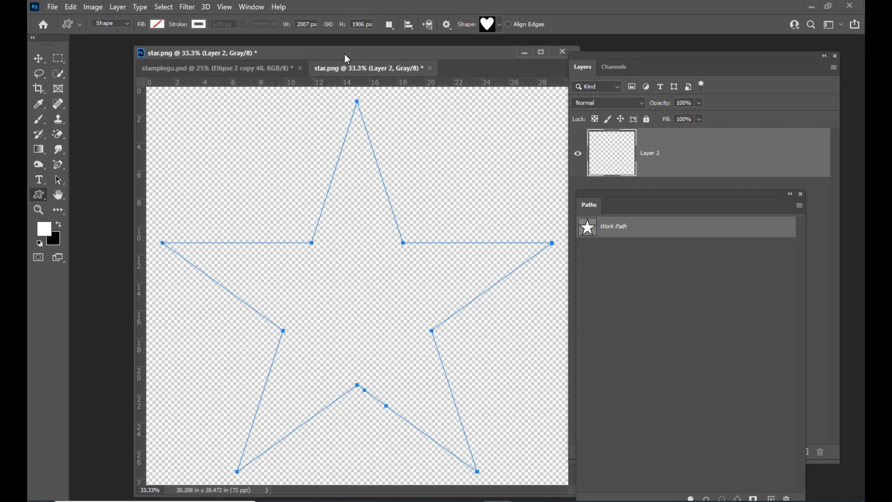
pyautogui.click(497, 27)
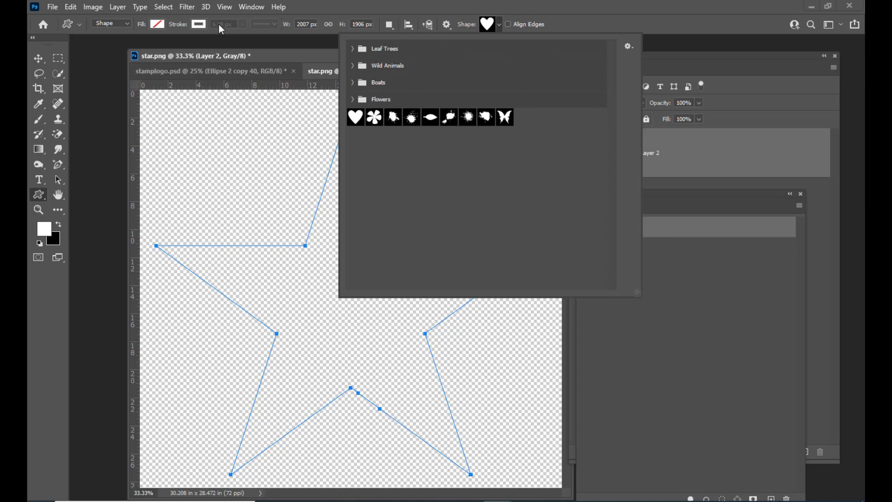
pyautogui.click(257, 57)
pyautogui.moveTo(313, 55); pyautogui.dragTo(328, 57)
# Step: Define the star work path as a custom shape named "star"
pyautogui.click(71, 8)
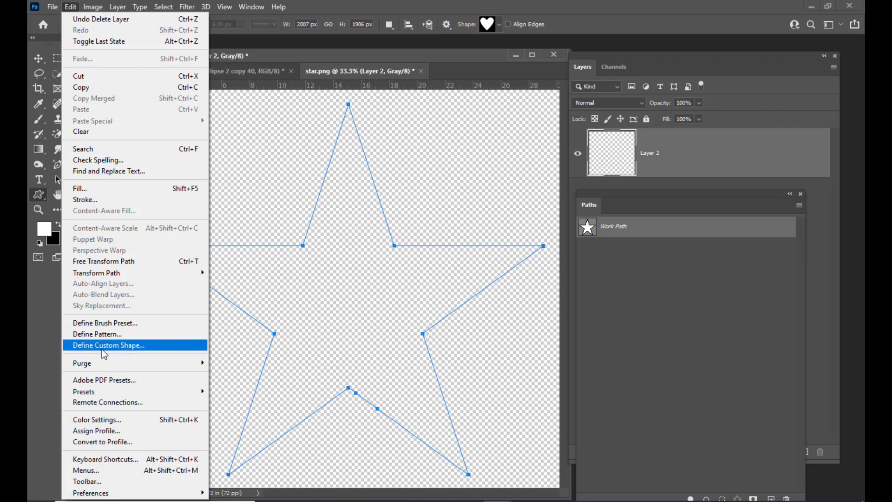
pyautogui.click(124, 345)
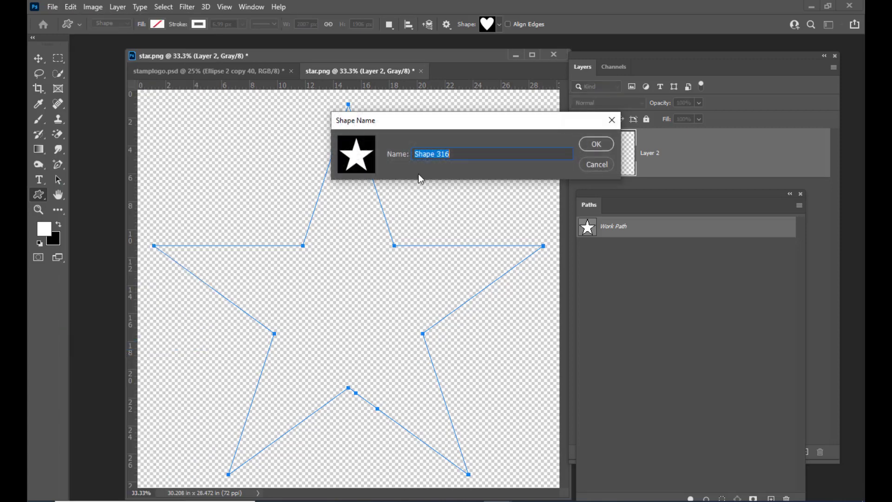
pyautogui.moveTo(422, 123); pyautogui.dragTo(358, 159)
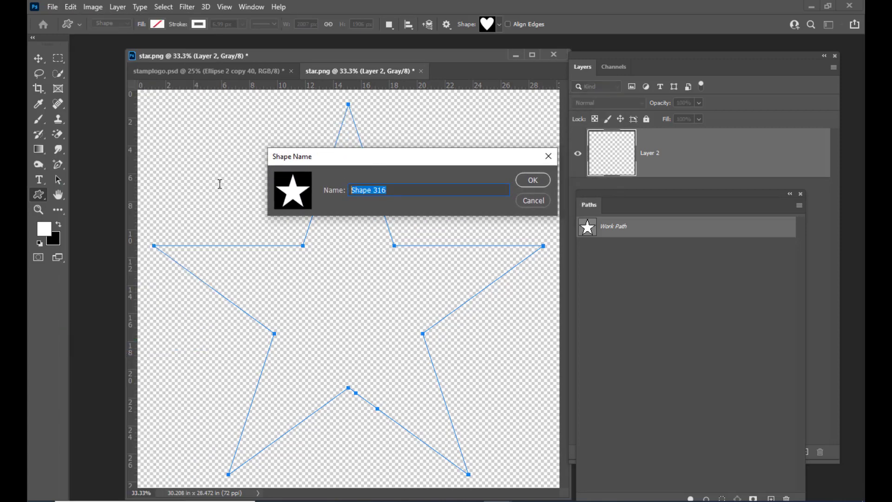
pyautogui.write('star')
pyautogui.moveTo(339, 156); pyautogui.dragTo(307, 165)
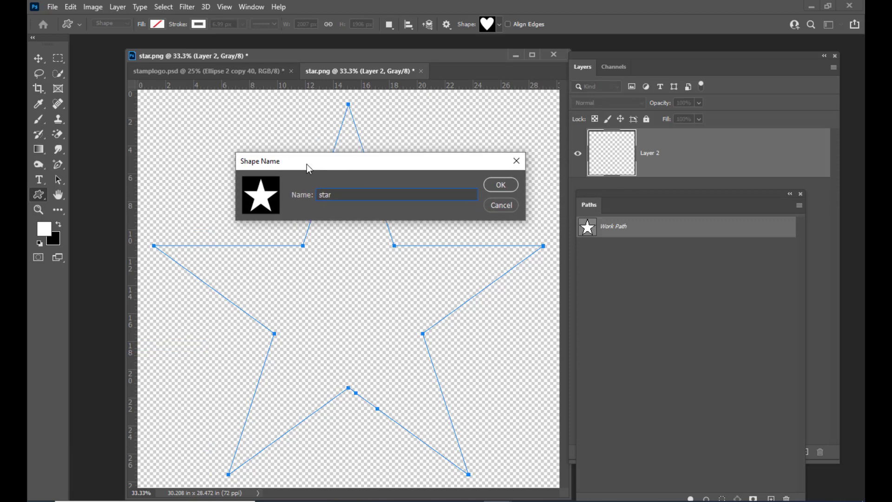
pyautogui.click(497, 185)
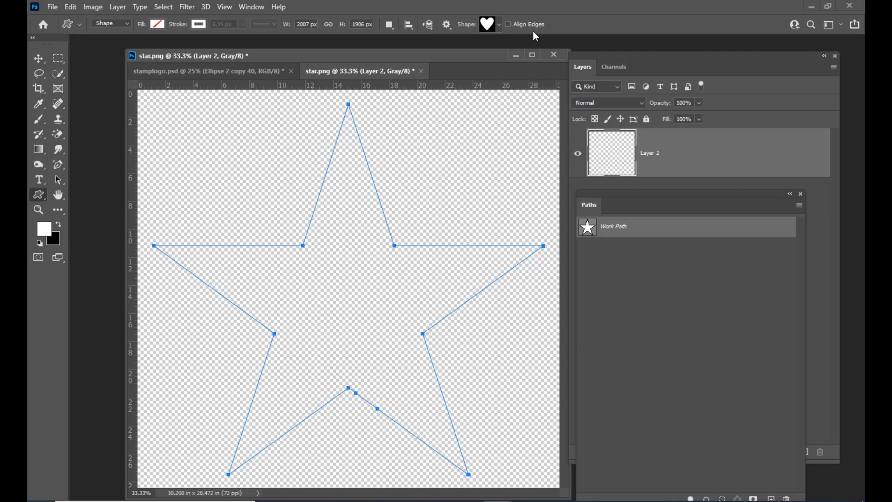
# Step: Choose the star as the active custom shape
pyautogui.click(498, 25)
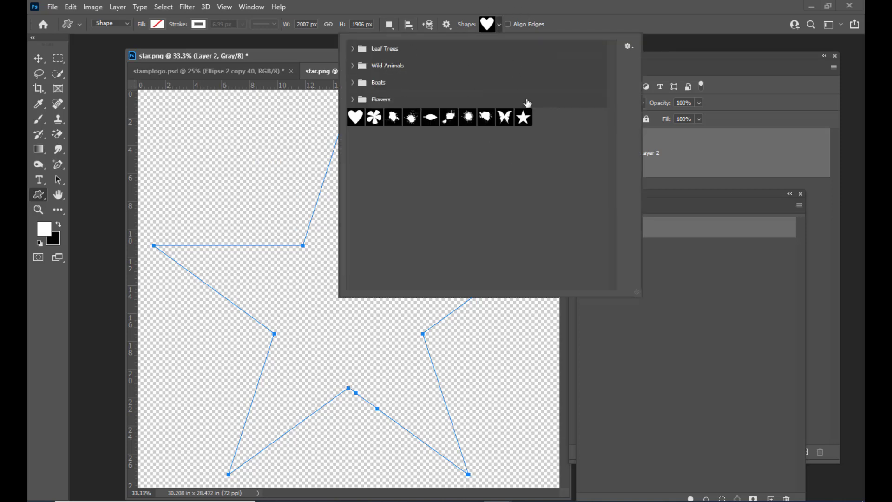
pyautogui.click(524, 118)
pyautogui.click(317, 56)
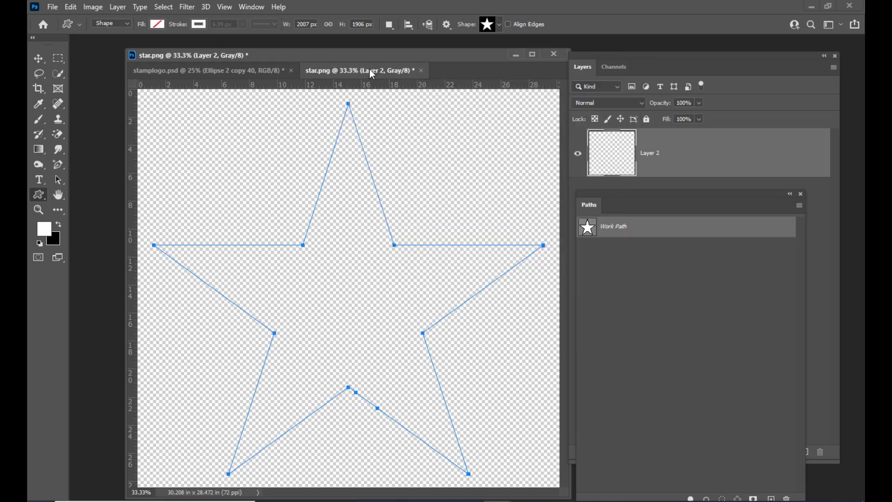
# Step: Close star.png without saving its changes, returning to stamplogo.psd
pyautogui.click(421, 71)
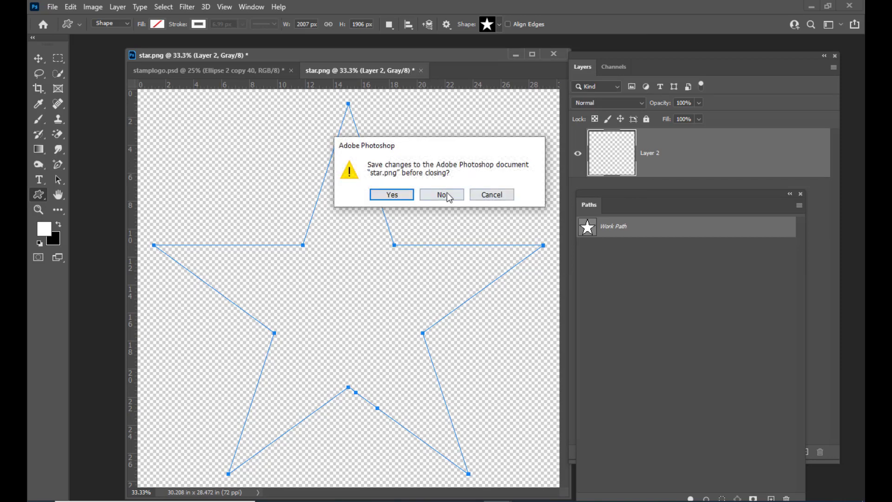
pyautogui.moveTo(427, 141); pyautogui.dragTo(382, 142)
pyautogui.click(393, 199)
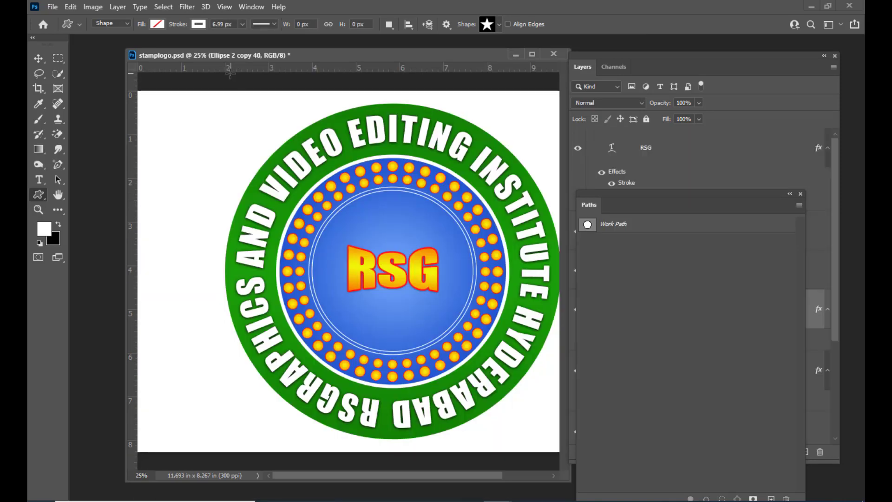
# Step: Draw a star shape about 274 by 260 px above the RSG text inside the inner blue circle
pyautogui.click(499, 24)
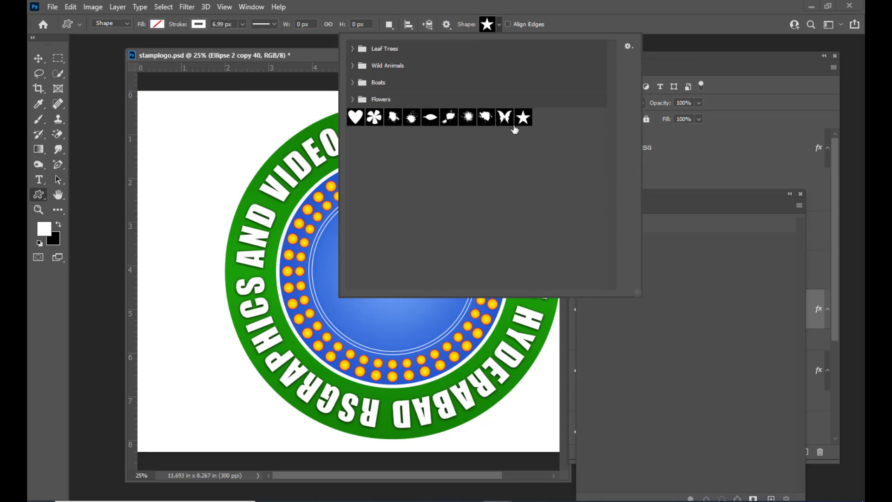
pyautogui.moveTo(259, 50); pyautogui.dragTo(236, 55)
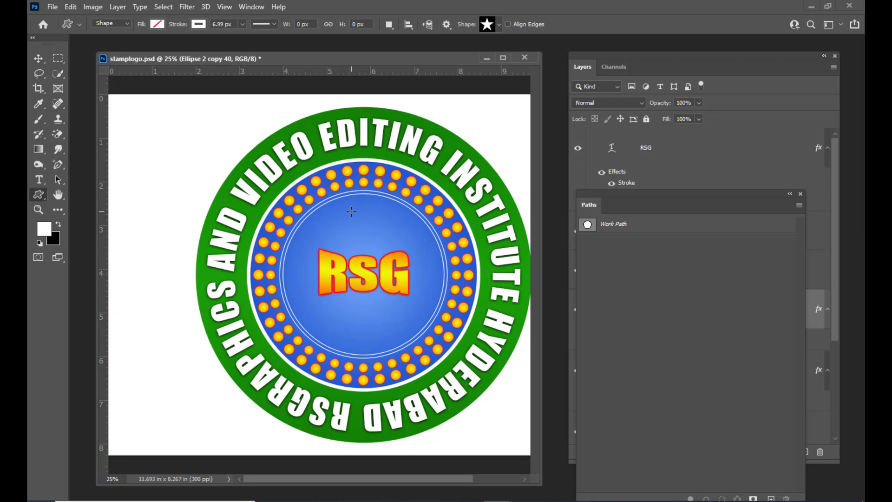
pyautogui.moveTo(344, 207)
pyautogui.mouseDown()
pyautogui.moveTo(367, 208)
pyautogui.moveTo(390, 245)
pyautogui.mouseUp()
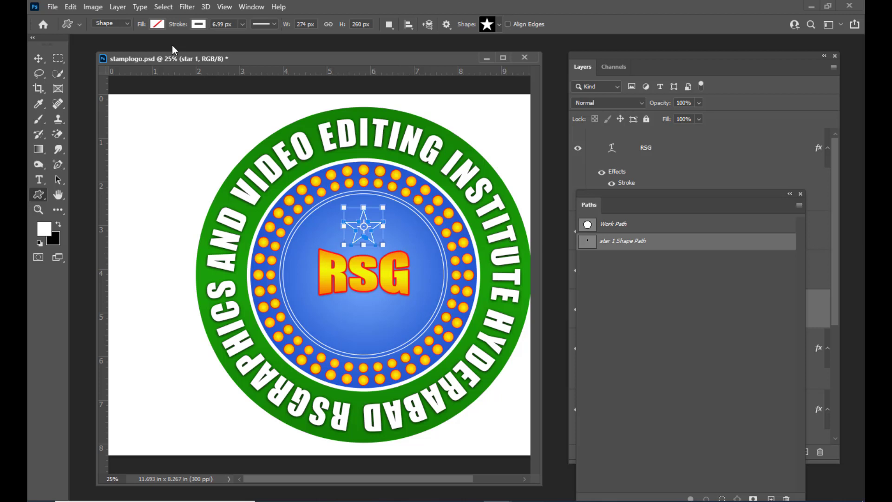
# Step: Fill the star above RSG with solid red and set its shape stroke to none
pyautogui.click(158, 24)
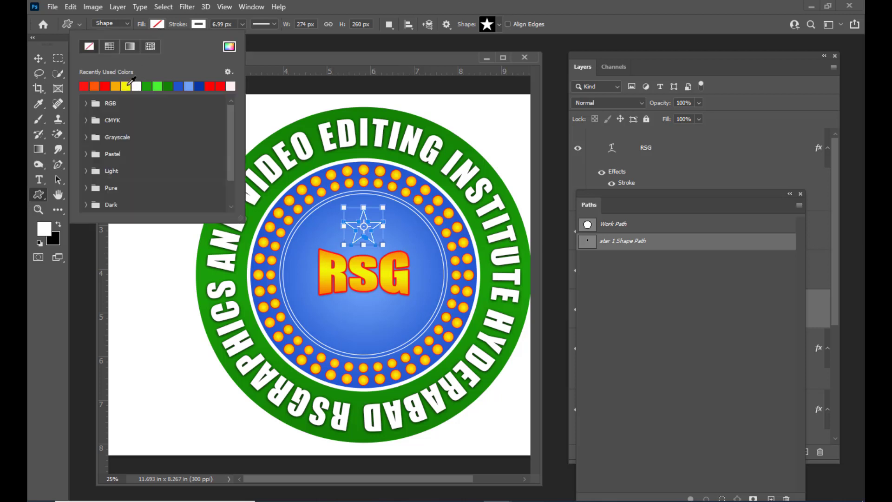
pyautogui.click(106, 85)
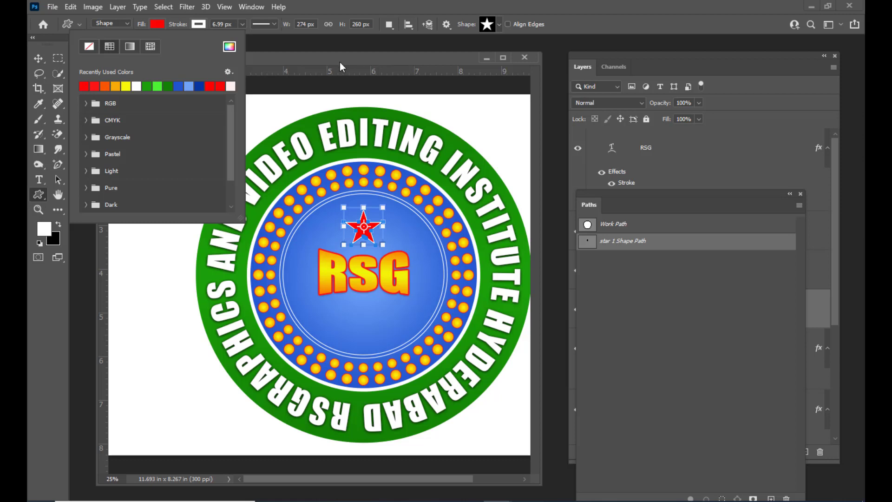
pyautogui.click(199, 25)
pyautogui.click(199, 27)
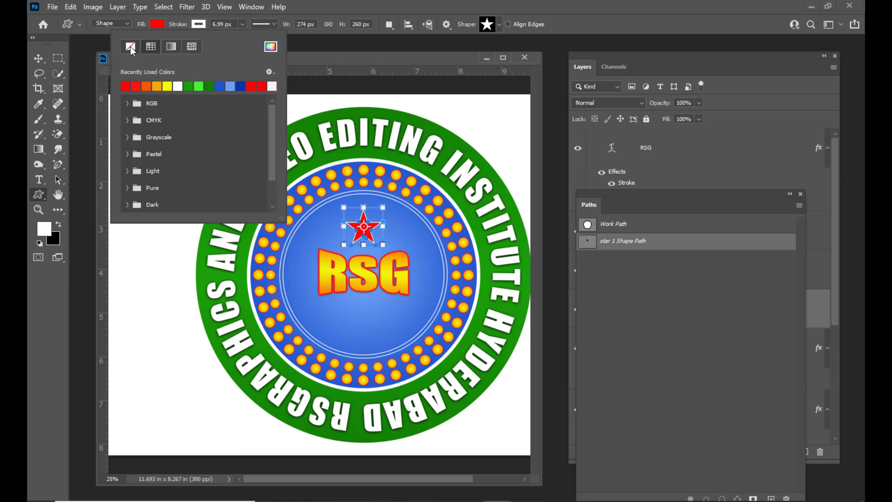
pyautogui.click(130, 46)
# Step: Change the star's fill to a linear gradient running from amber #fab308 to orange
pyautogui.click(157, 27)
pyautogui.click(156, 26)
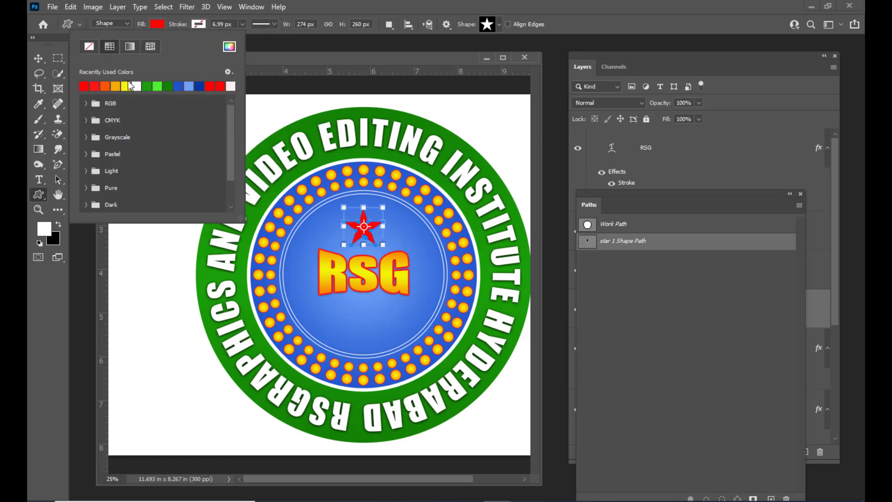
pyautogui.click(129, 47)
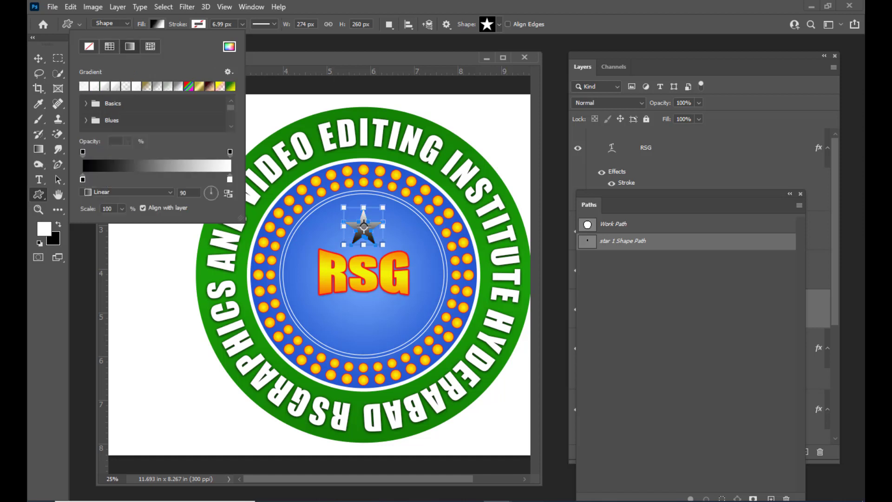
pyautogui.doubleClick(82, 180)
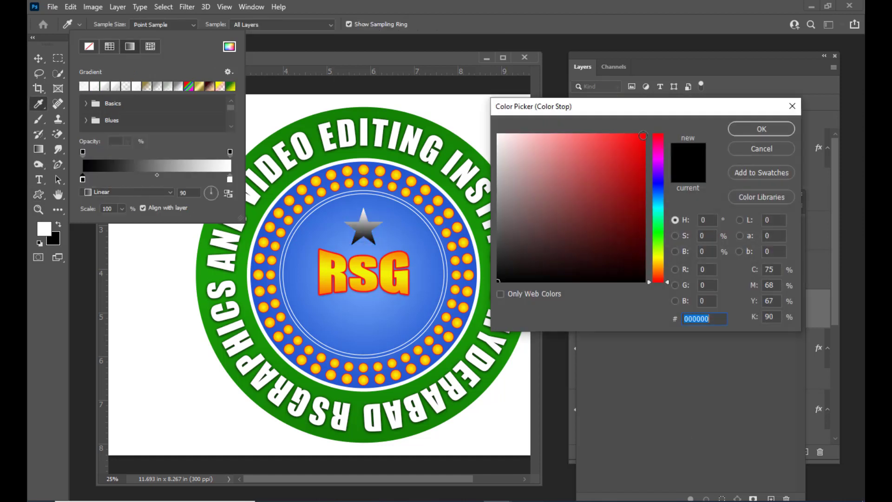
pyautogui.click(660, 264)
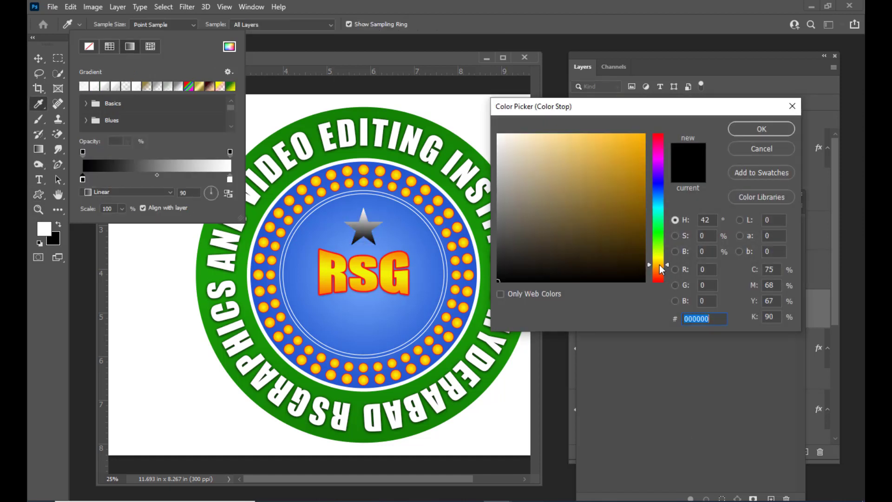
pyautogui.click(641, 137)
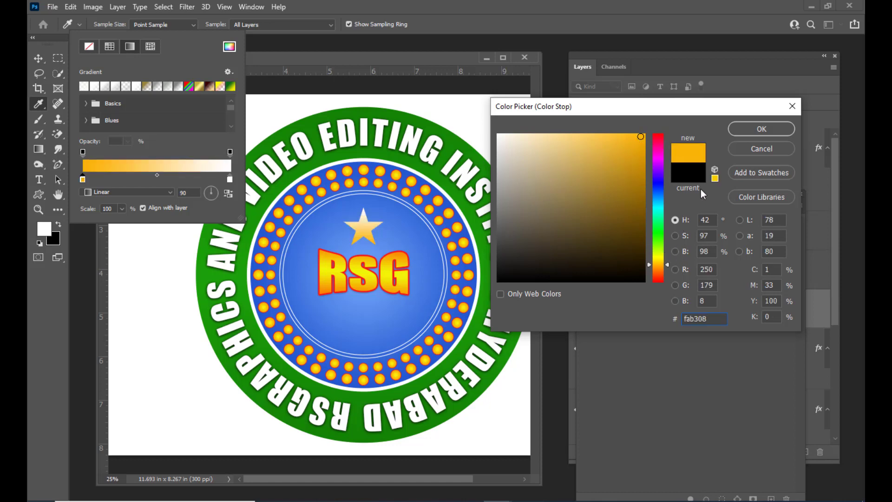
pyautogui.click(745, 133)
pyautogui.doubleClick(230, 179)
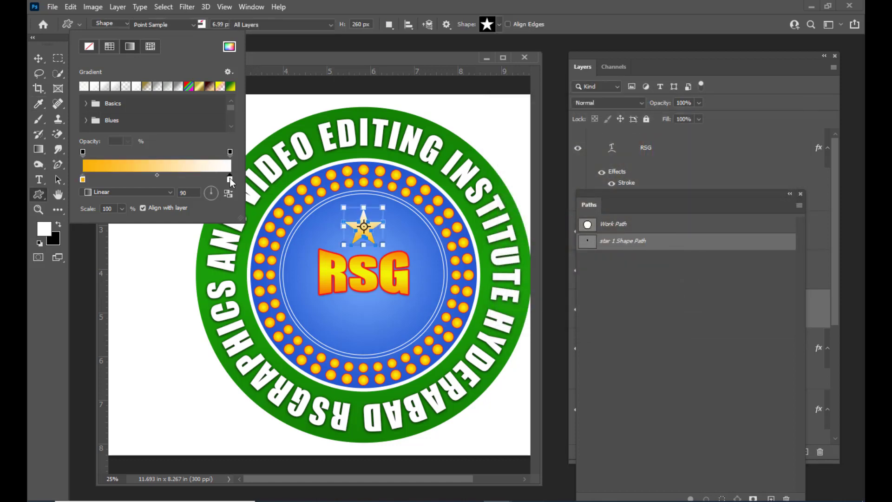
pyautogui.click(662, 266)
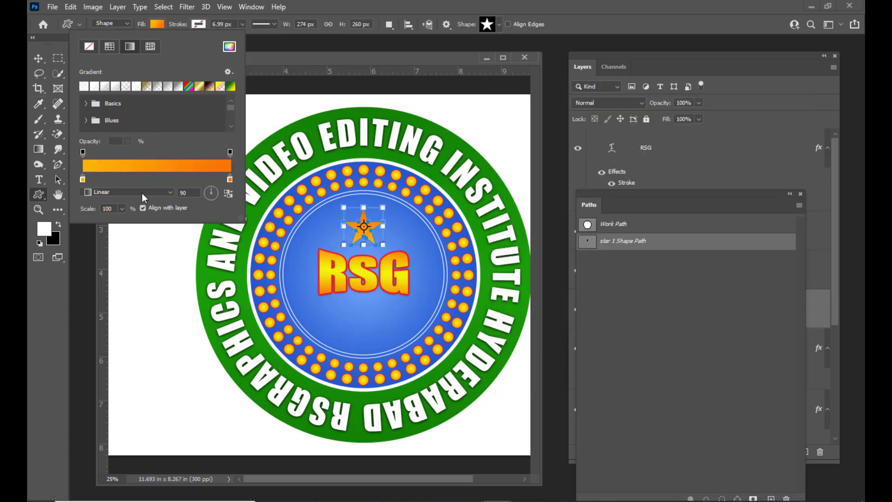
# Step: Make the star's gradient fill radial and change its amber color stop to yellow
pyautogui.click(141, 192)
pyautogui.click(122, 212)
pyautogui.doubleClick(83, 180)
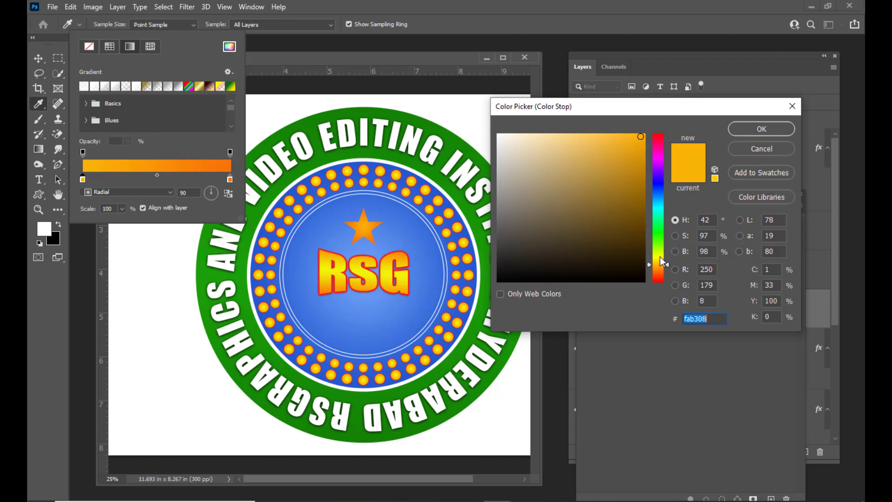
pyautogui.click(662, 258)
pyautogui.click(746, 131)
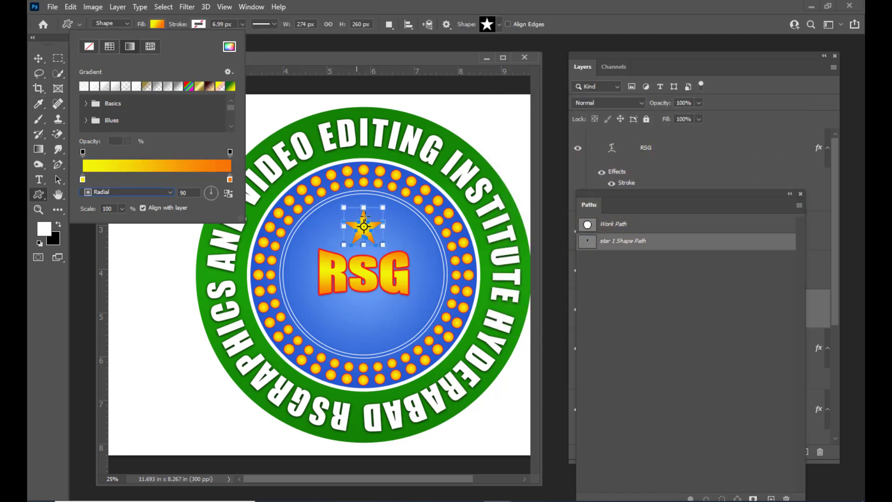
pyautogui.click(272, 57)
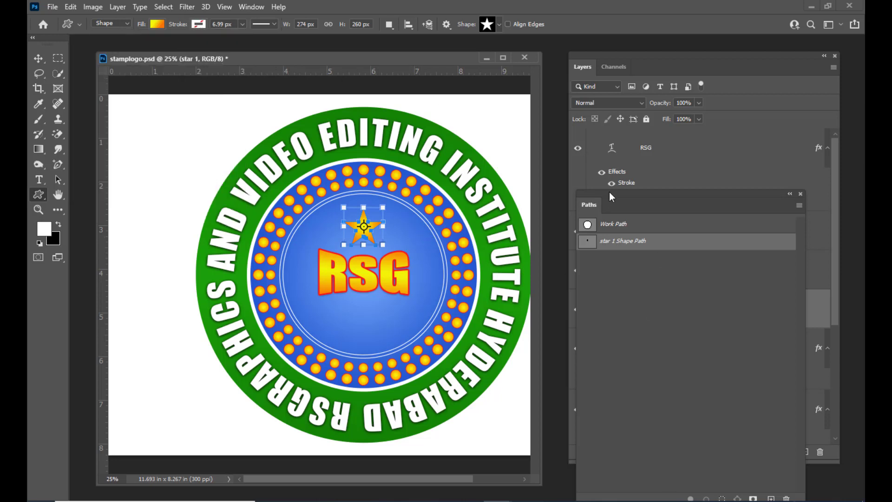
# Step: Add a 4 px red outside stroke and a black drop shadow to the star above RSG
pyautogui.moveTo(607, 191); pyautogui.dragTo(632, 326)
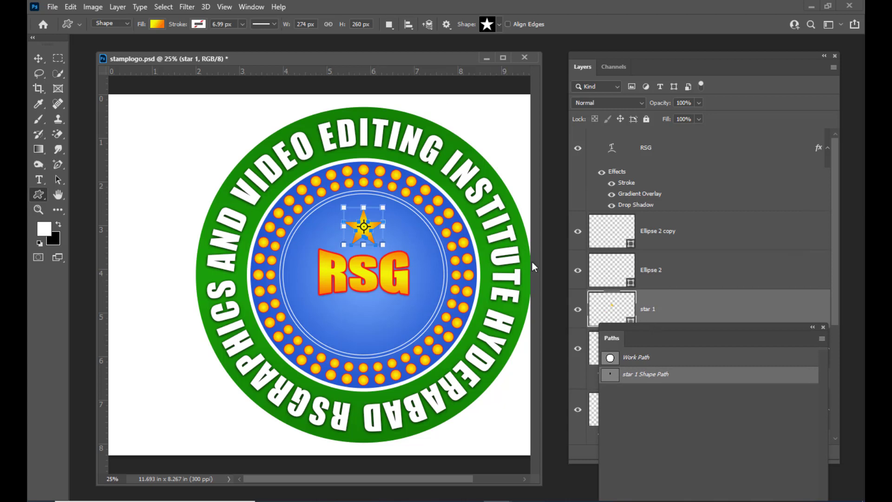
pyautogui.moveTo(224, 54); pyautogui.dragTo(198, 55)
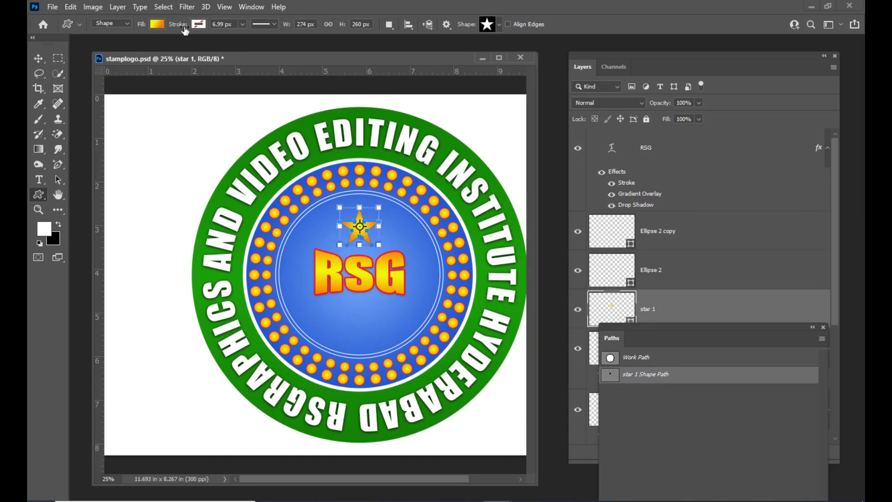
pyautogui.moveTo(661, 325); pyautogui.dragTo(699, 378)
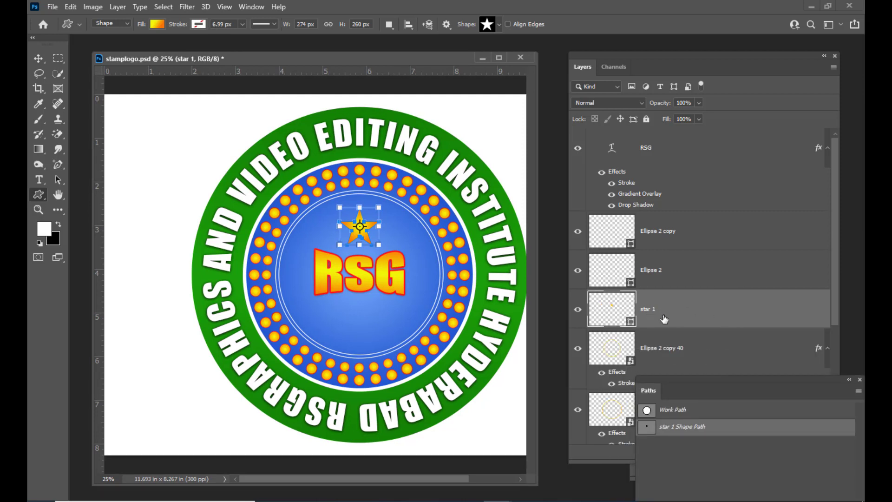
pyautogui.doubleClick(707, 312)
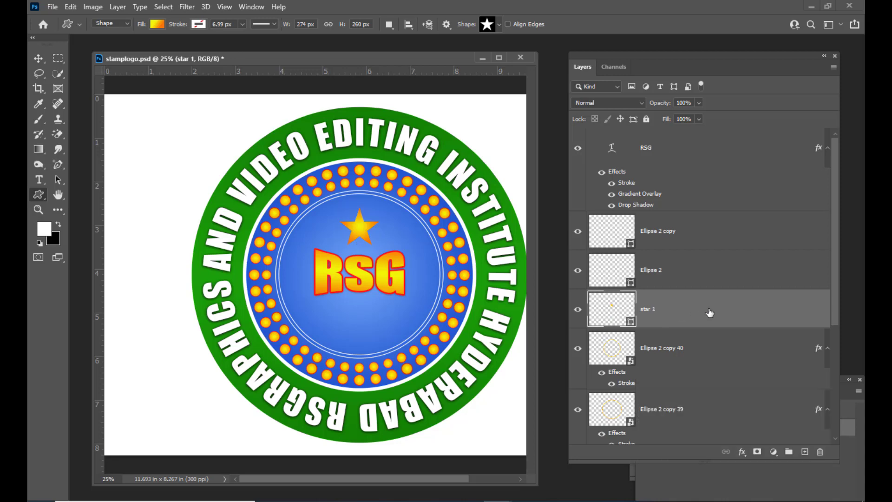
pyautogui.moveTo(476, 207); pyautogui.dragTo(420, 77)
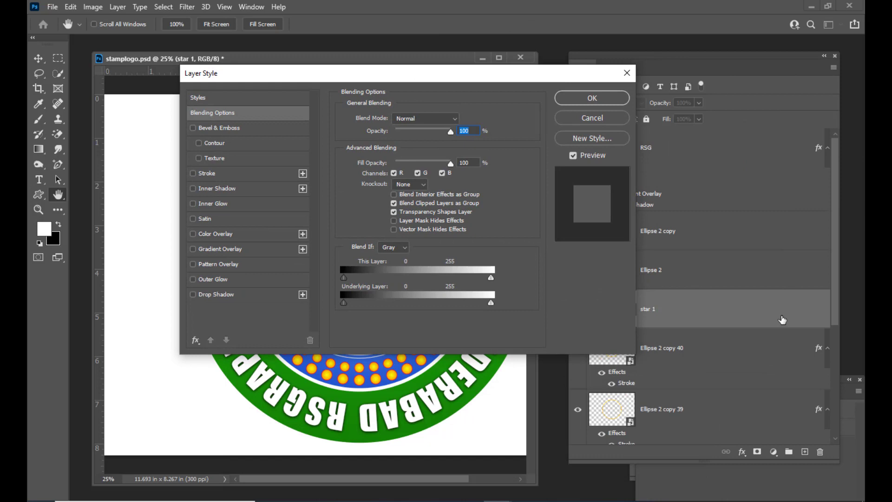
pyautogui.moveTo(328, 73); pyautogui.dragTo(587, 75)
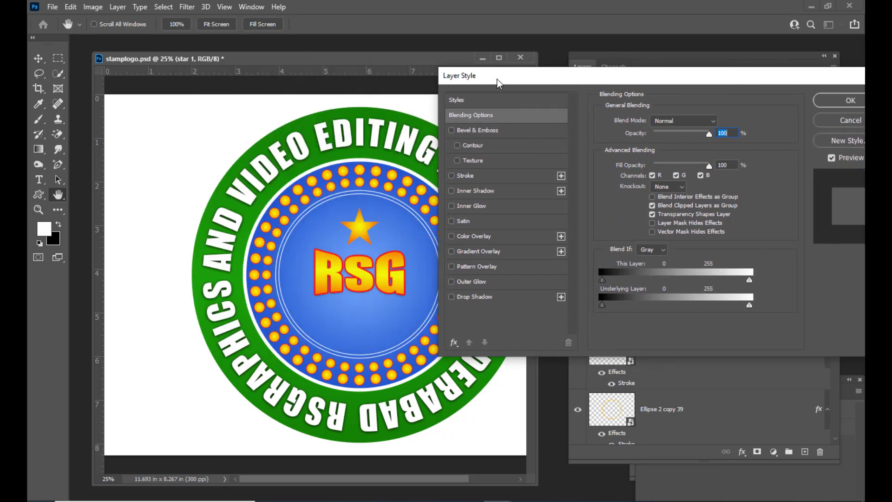
pyautogui.moveTo(498, 80); pyautogui.dragTo(570, 73)
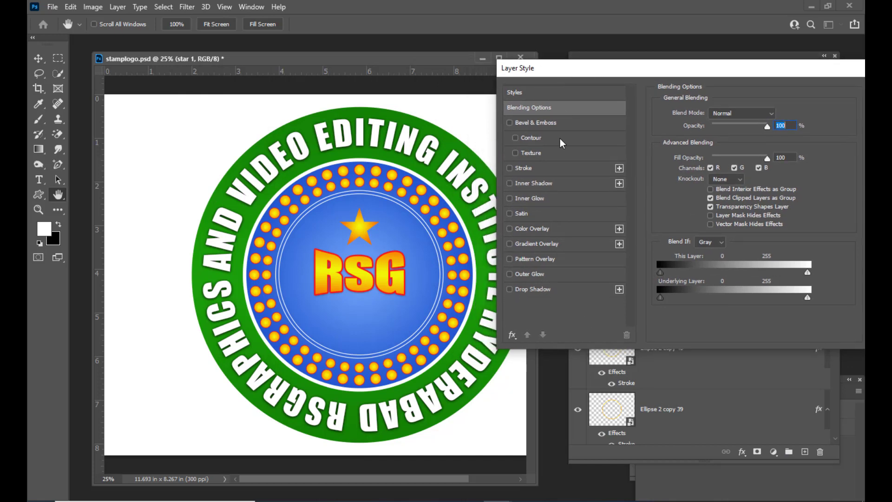
pyautogui.click(542, 170)
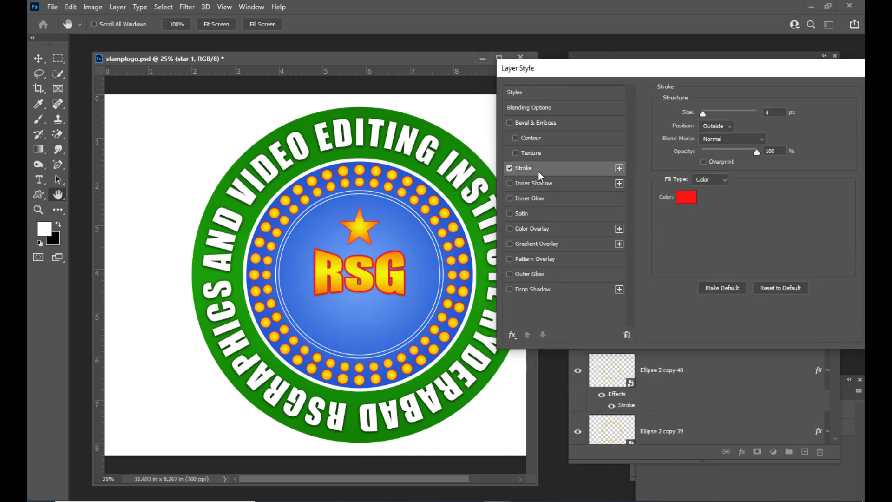
pyautogui.click(509, 289)
pyautogui.click(538, 289)
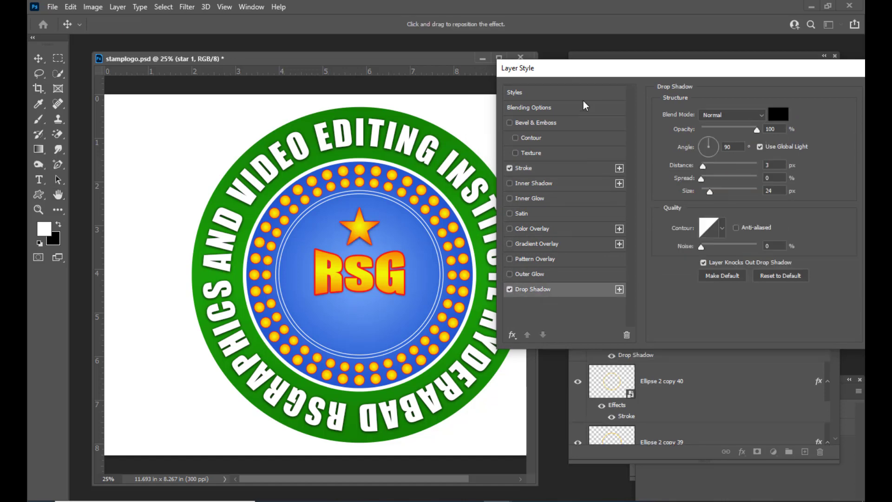
pyautogui.moveTo(594, 73); pyautogui.dragTo(329, 116)
pyautogui.click(595, 135)
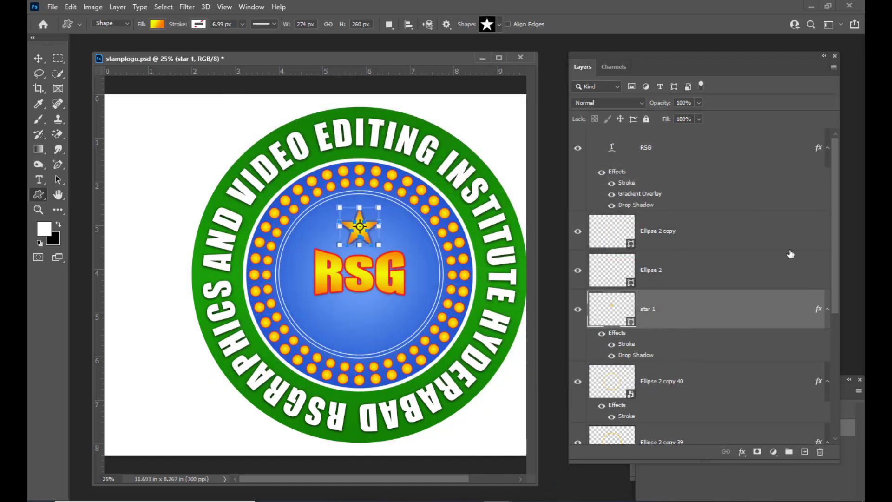
# Step: Duplicate the star, place the copy below the R of RSG and scale it to about 67%
pyautogui.press('v')
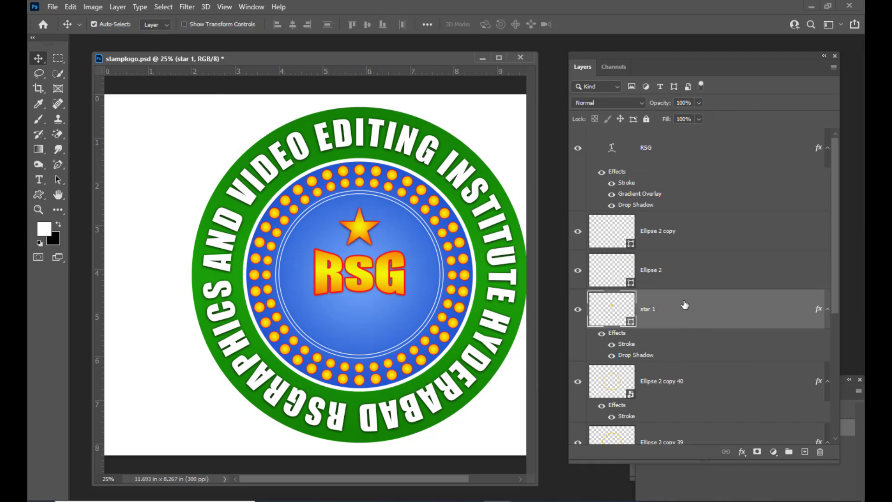
pyautogui.hotkey('ctrl', 'j')
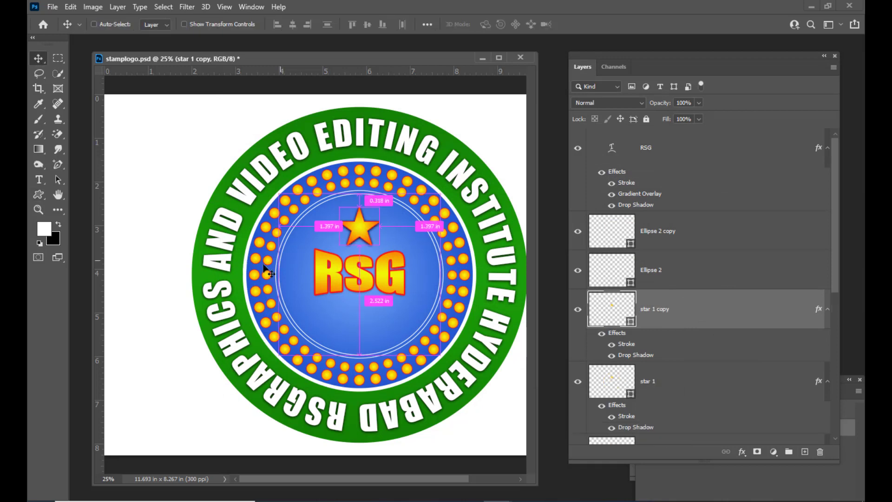
pyautogui.moveTo(360, 232); pyautogui.dragTo(329, 312)
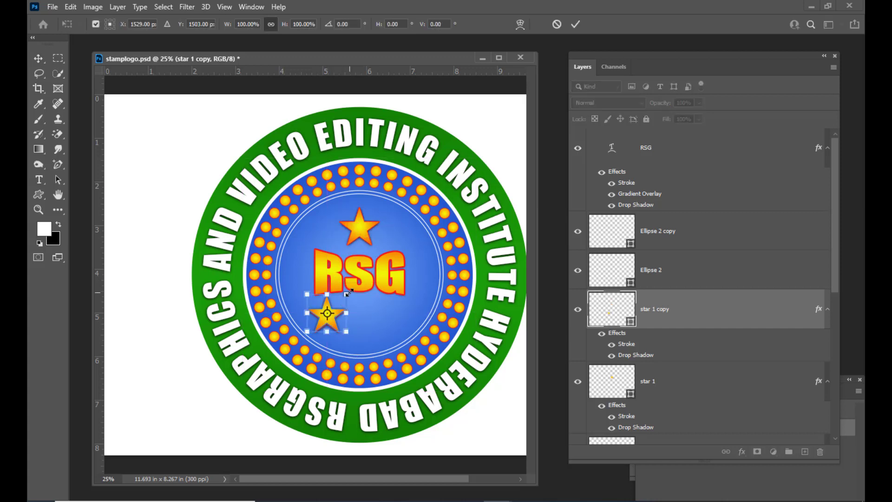
pyautogui.moveTo(349, 292); pyautogui.dragTo(342, 302)
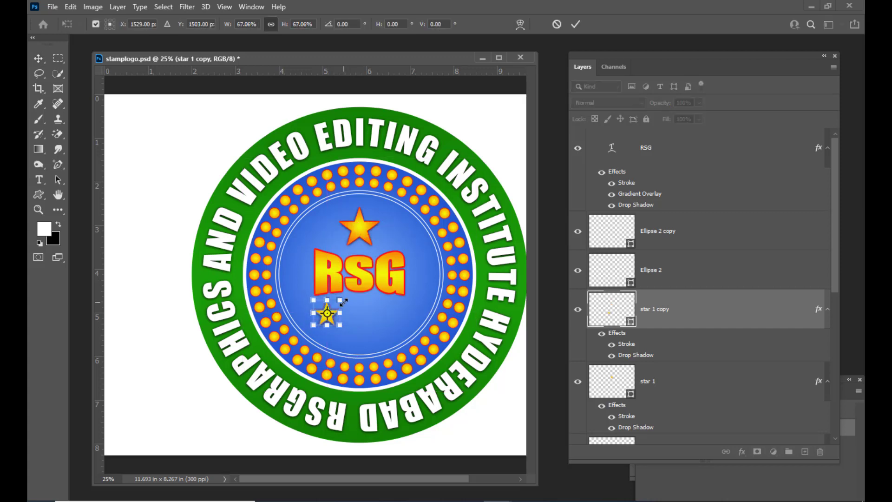
pyautogui.press('Return')
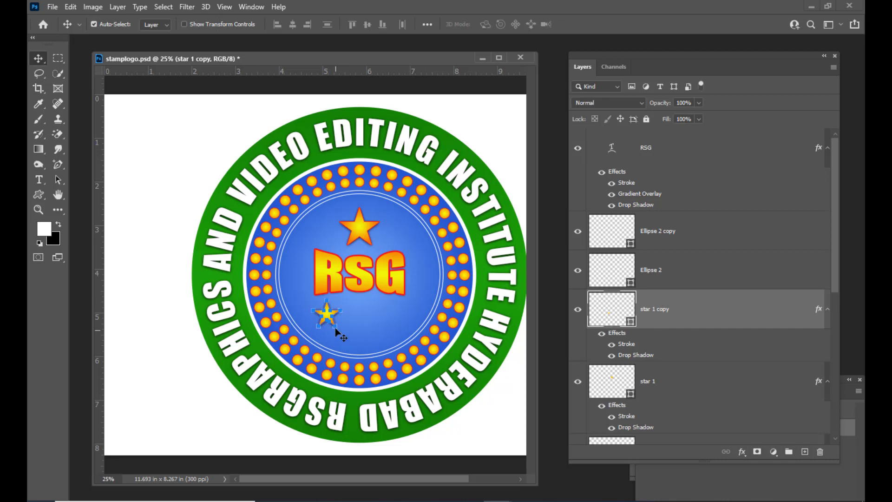
# Step: Copy the small star twice, placing one below the G of RSG and one centered slightly lower between them
pyautogui.click(182, 172)
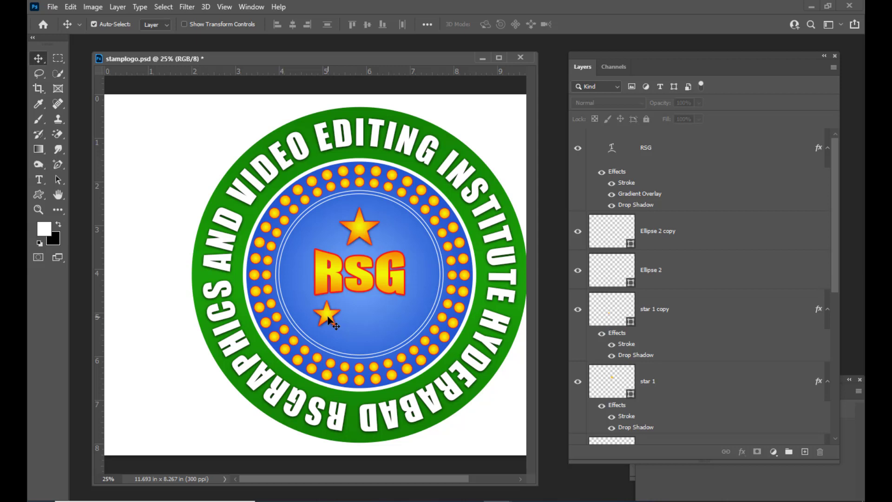
pyautogui.moveTo(329, 319); pyautogui.dragTo(391, 318)
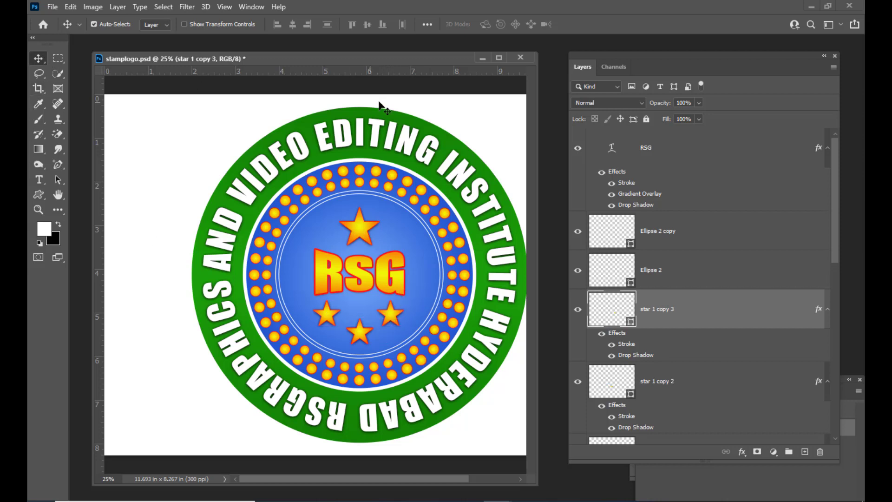
pyautogui.moveTo(360, 60); pyautogui.dragTo(358, 52)
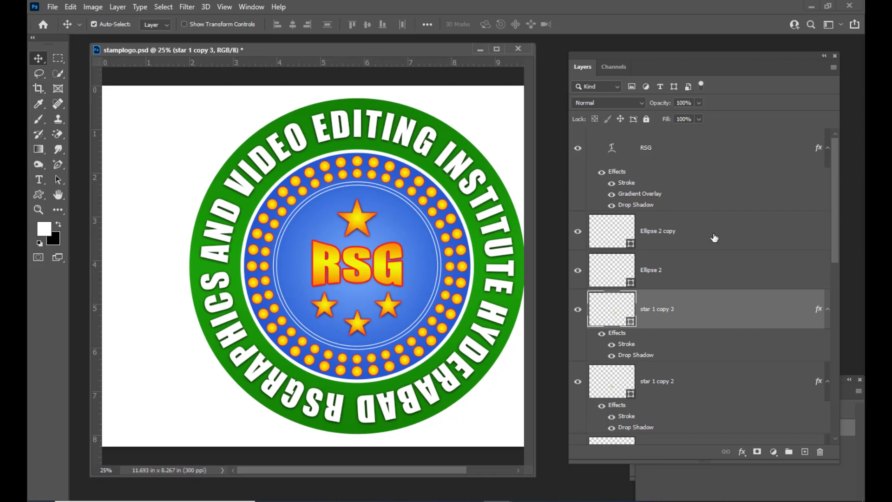
pyautogui.hotkey('ctrl', '-')
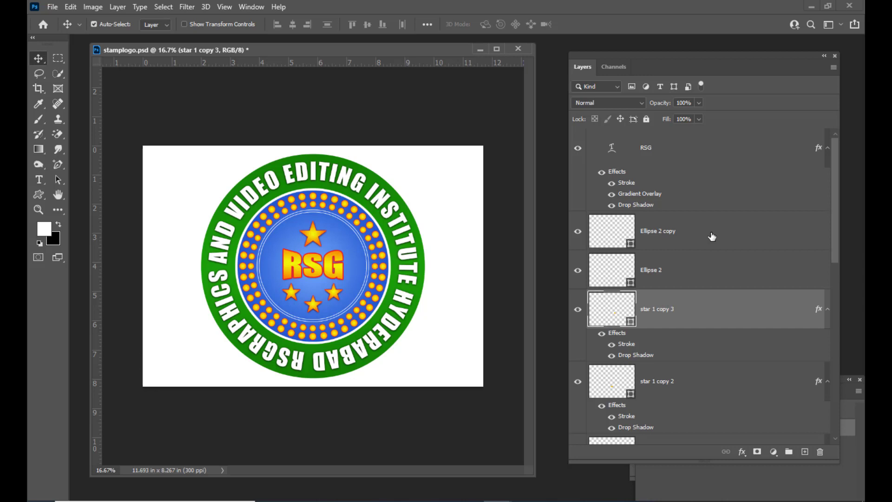
# Step: Delete the white Background layer so the logo sits on transparency
pyautogui.moveTo(593, 54); pyautogui.dragTo(681, 58)
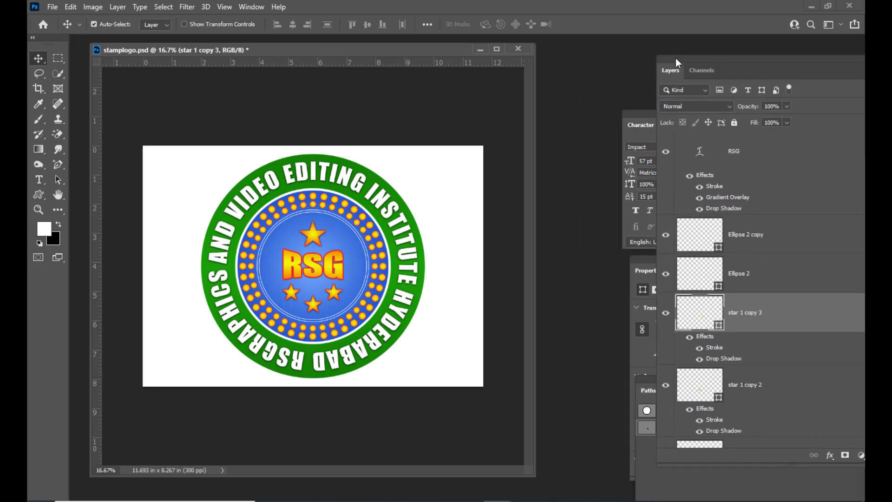
pyautogui.moveTo(534, 339); pyautogui.dragTo(603, 339)
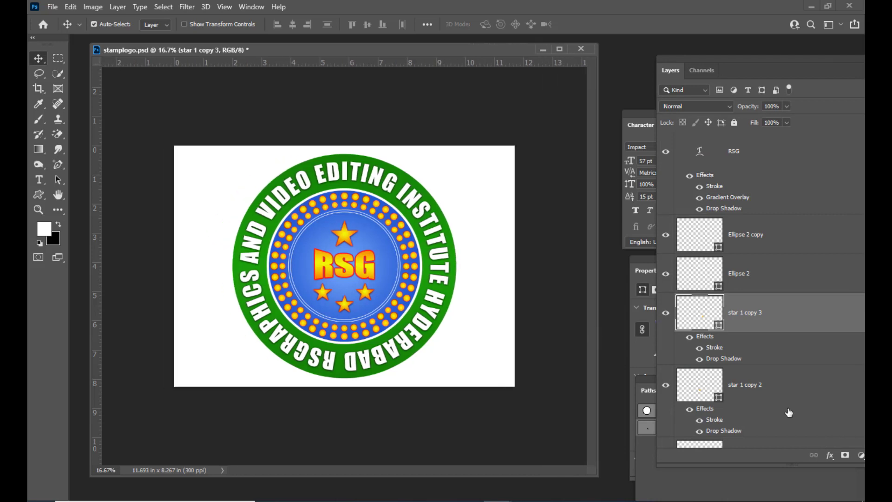
pyautogui.scroll(-5, 782, 359)
pyautogui.click(787, 425)
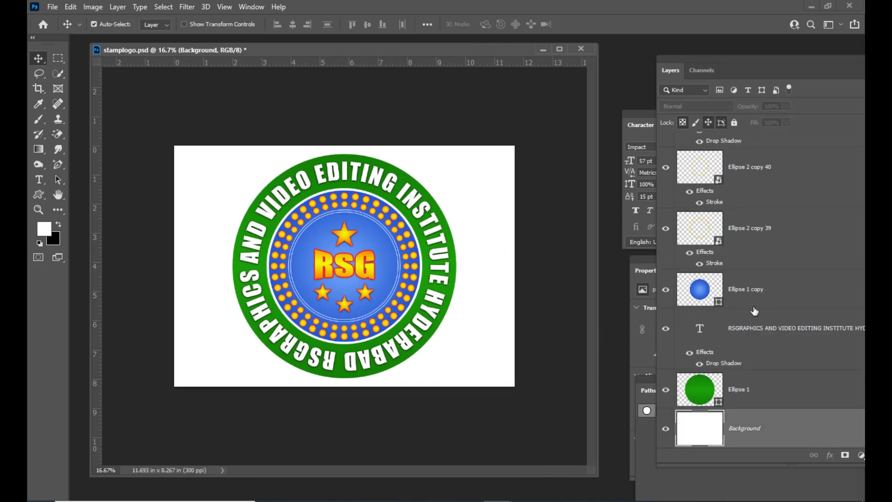
pyautogui.press('Delete')
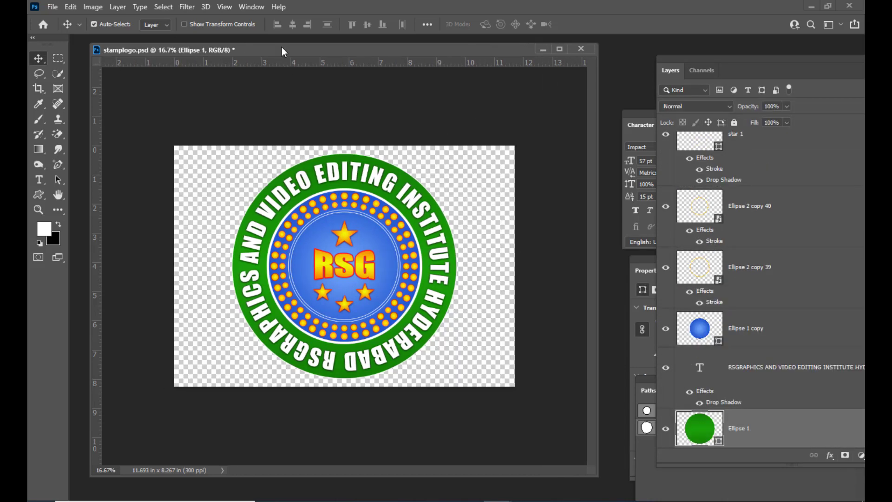
# Step: Trim the canvas to the logo based on transparent pixels, on all four sides
pyautogui.moveTo(282, 47); pyautogui.dragTo(291, 56)
pyautogui.click(93, 7)
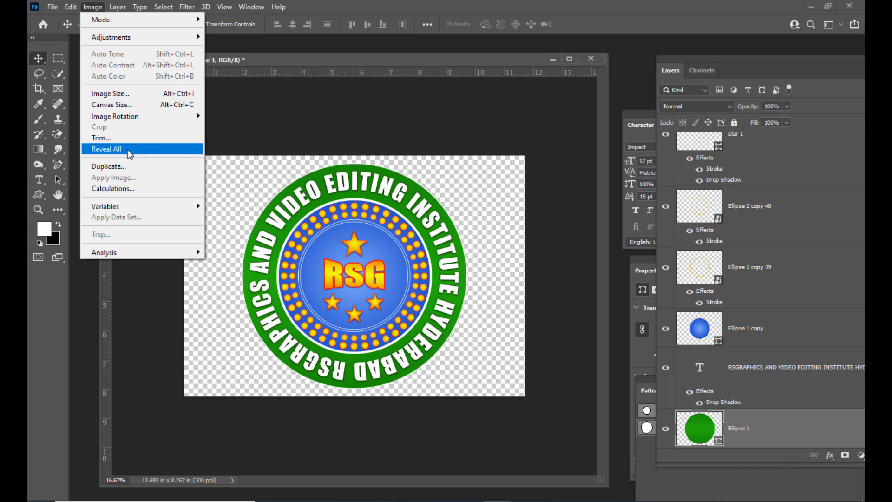
pyautogui.click(116, 138)
pyautogui.moveTo(400, 110); pyautogui.dragTo(492, 86)
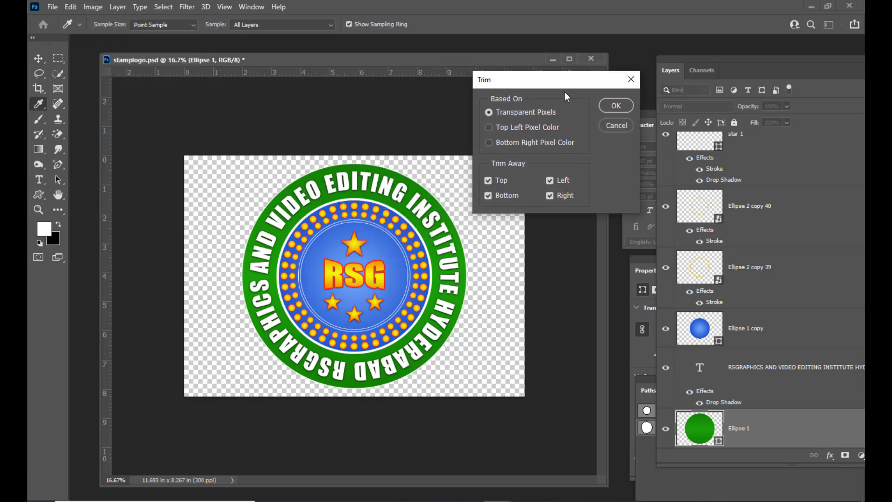
pyautogui.moveTo(560, 88); pyautogui.dragTo(503, 92)
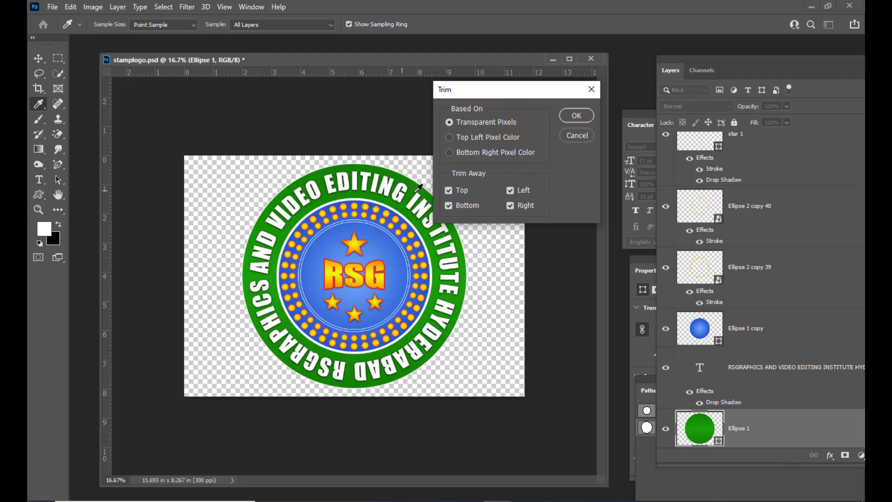
pyautogui.click(576, 115)
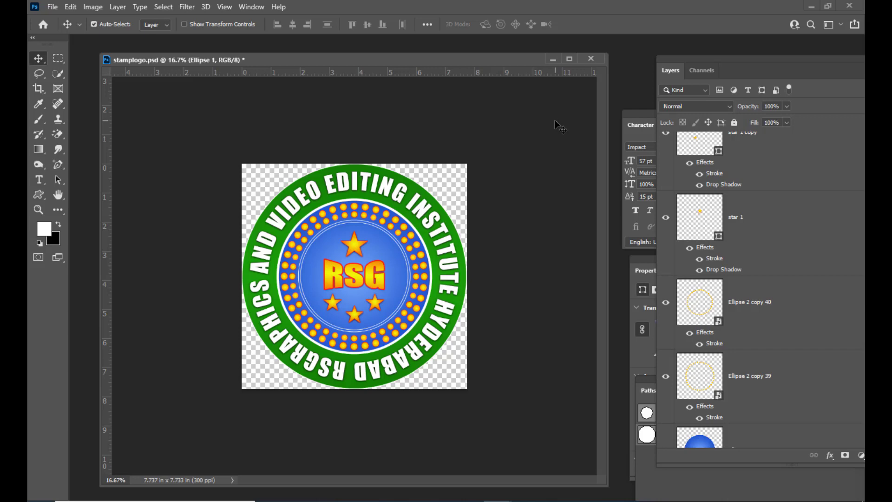
# Step: Convert all layers from RSG down to Ellipse 1 into a single smart object
pyautogui.hotkey('ctrl', '+')
pyautogui.hotkey('ctrl', '+')
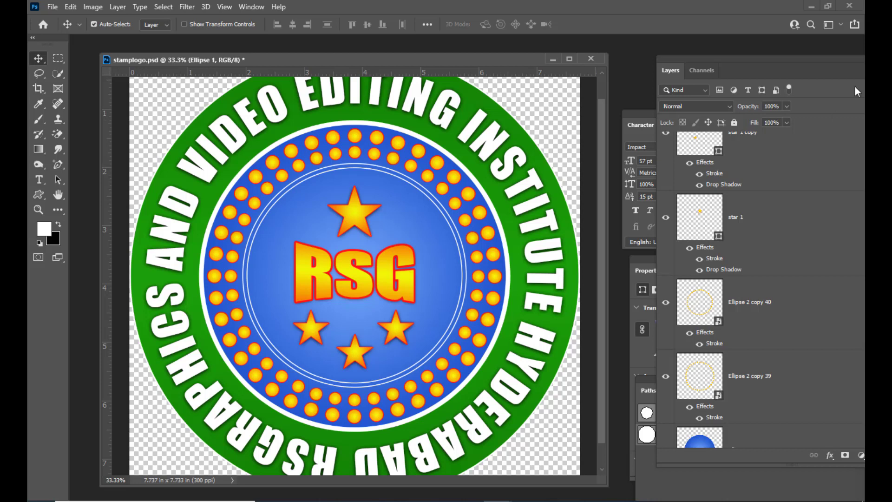
pyautogui.moveTo(737, 51); pyautogui.dragTo(623, 39)
pyautogui.scroll(5, 751, 182)
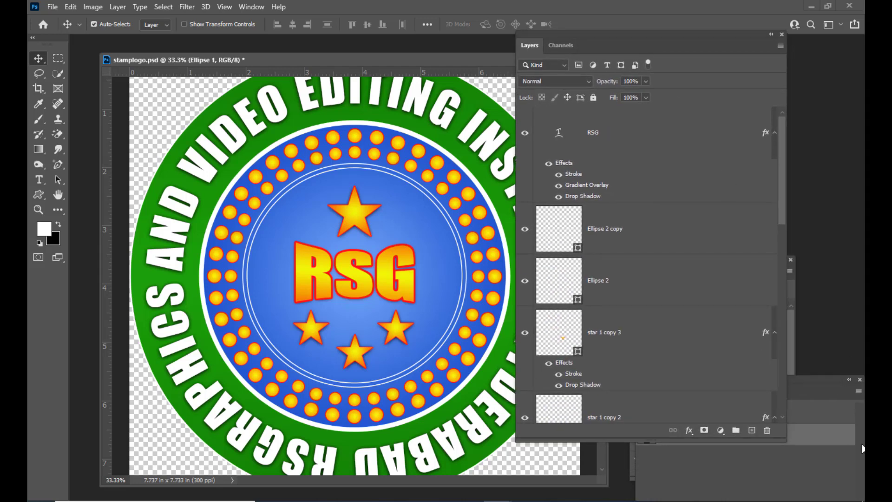
pyautogui.moveTo(787, 437); pyautogui.dragTo(821, 437)
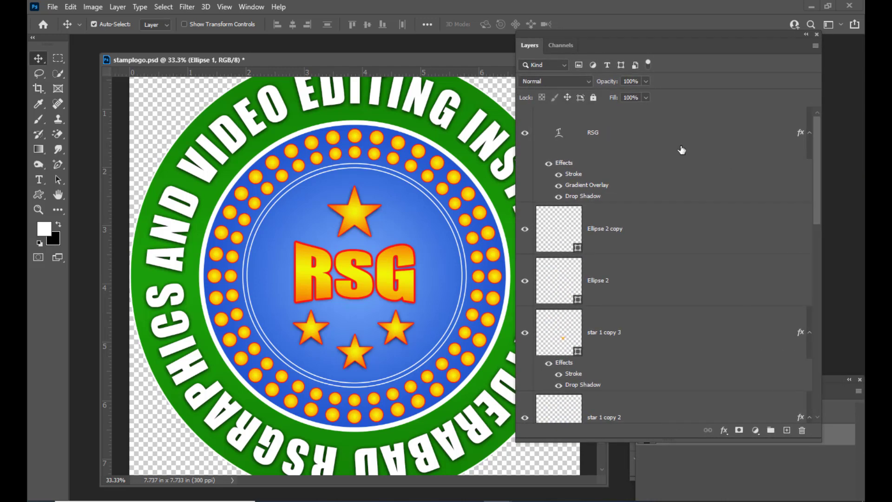
pyautogui.click(678, 131)
pyautogui.scroll(-15, 705, 209)
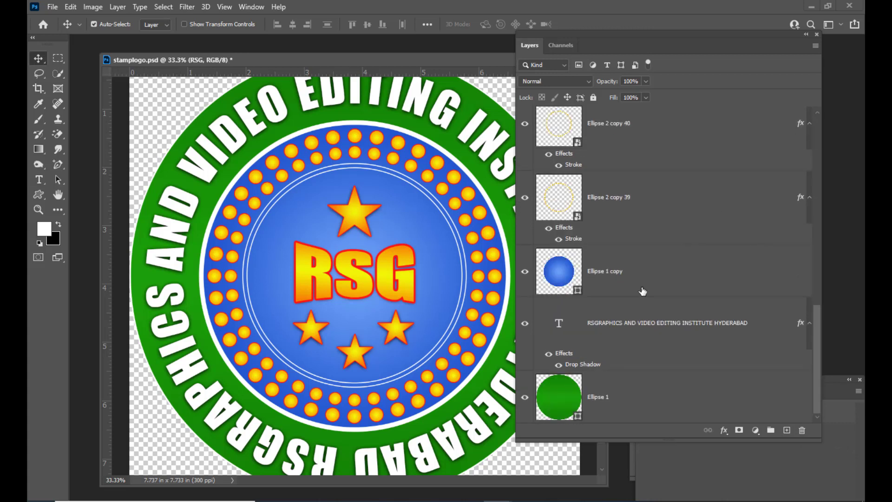
pyautogui.keyDown('shift'); pyautogui.click(684, 401); pyautogui.keyUp('shift')
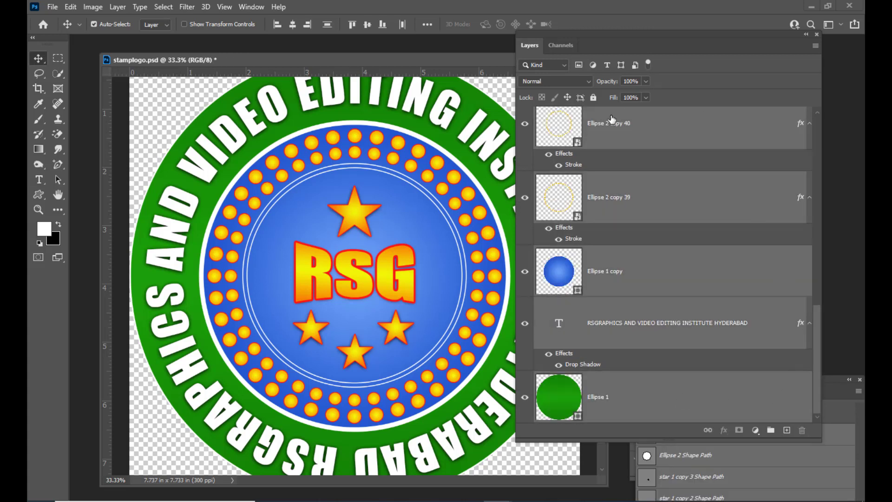
pyautogui.scroll(15, 655, 144)
pyautogui.rightClick(662, 137)
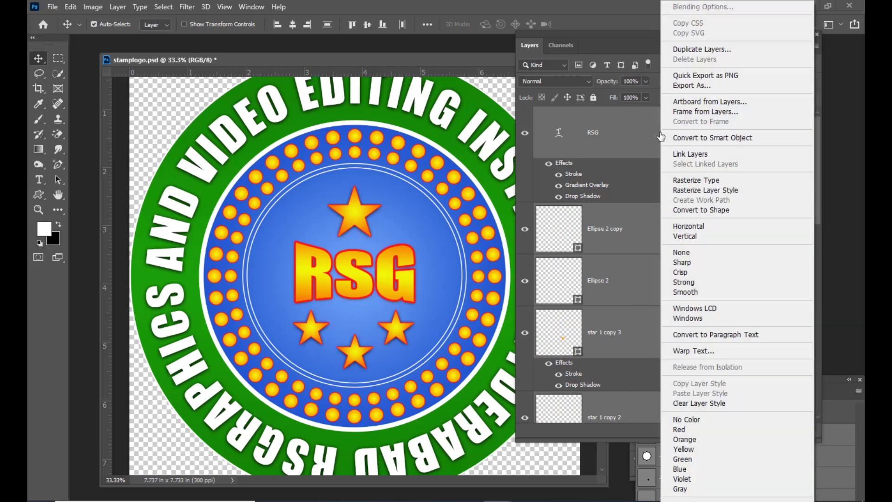
pyautogui.click(714, 138)
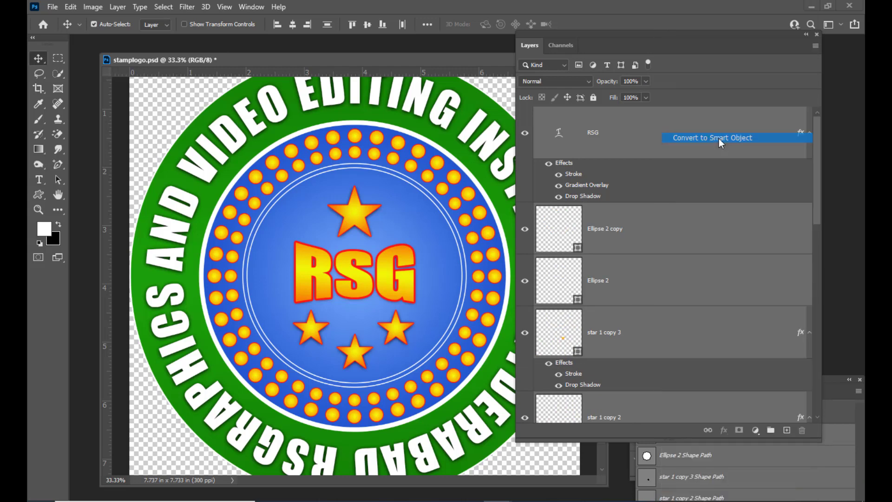
pyautogui.moveTo(557, 34); pyautogui.dragTo(652, 49)
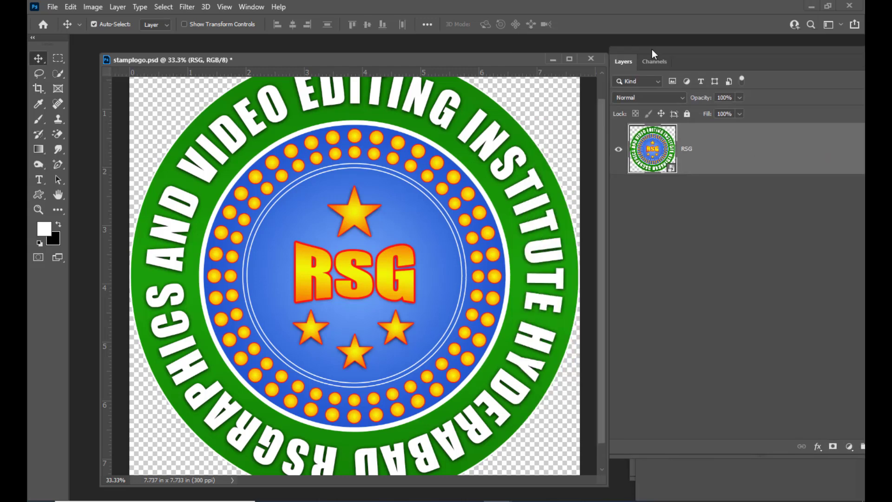
pyautogui.press('ctrl')
pyautogui.hotkey('ctrl', '-')
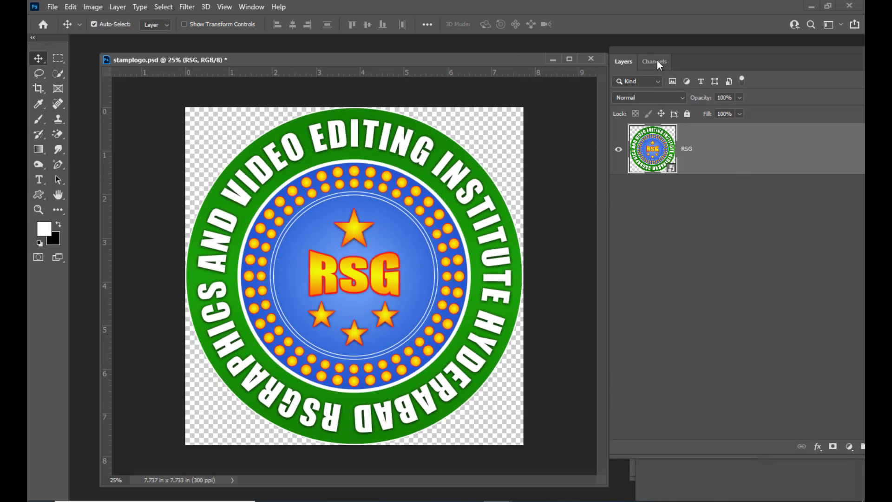
pyautogui.moveTo(646, 49); pyautogui.dragTo(659, 49)
pyautogui.moveTo(425, 58)
pyautogui.mouseDown()
pyautogui.moveTo(437, 58)
pyautogui.moveTo(427, 58)
pyautogui.mouseUp()
pyautogui.moveTo(289, 60); pyautogui.dragTo(286, 54)
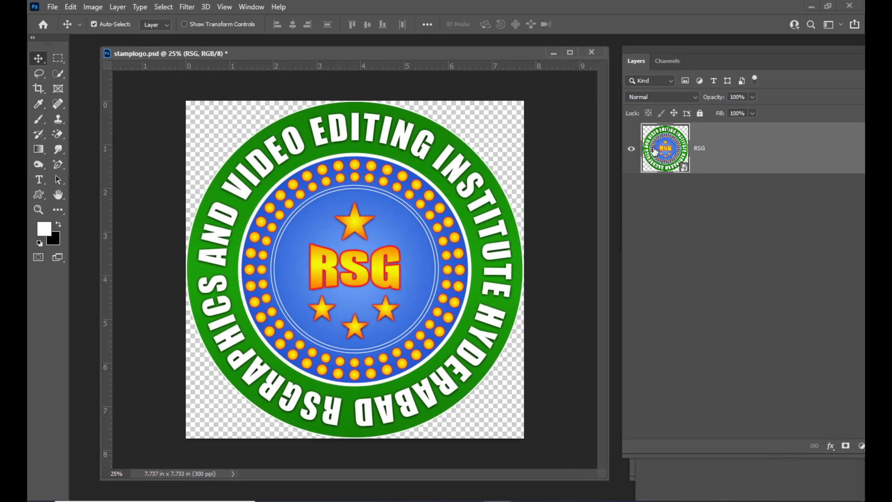
pyautogui.moveTo(225, 56); pyautogui.dragTo(227, 56)
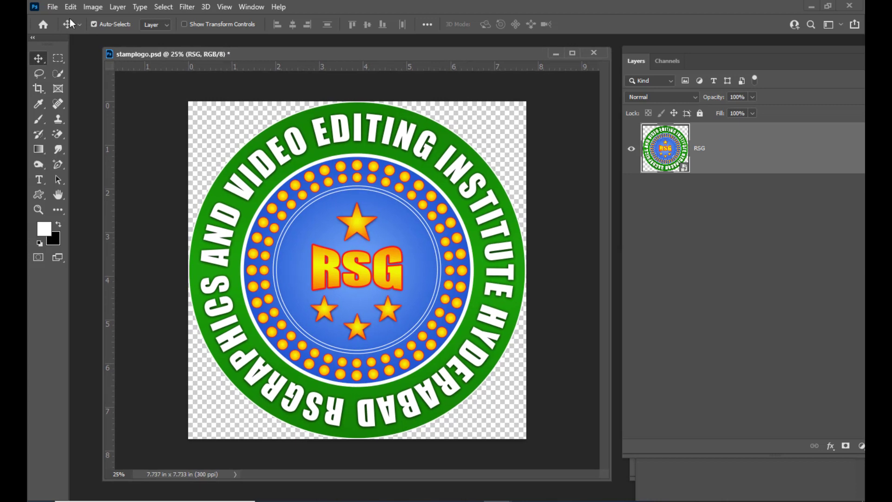
# Step: Save a copy of the logo to the Desktop in Photoshop PDF format, named rsgraphicslogo
pyautogui.click(52, 7)
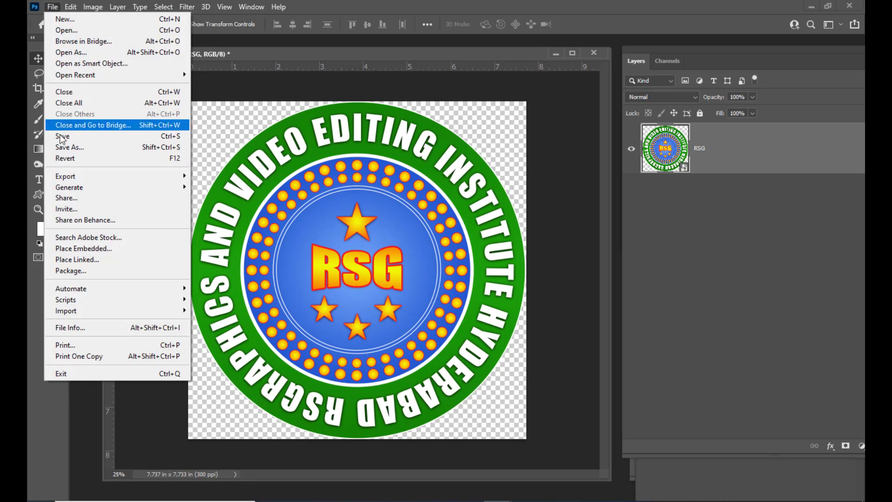
pyautogui.click(77, 146)
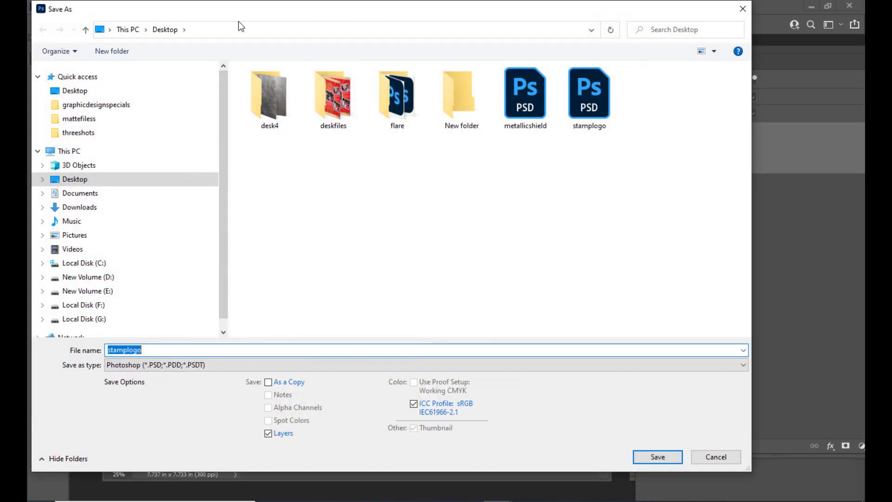
pyautogui.click(152, 365)
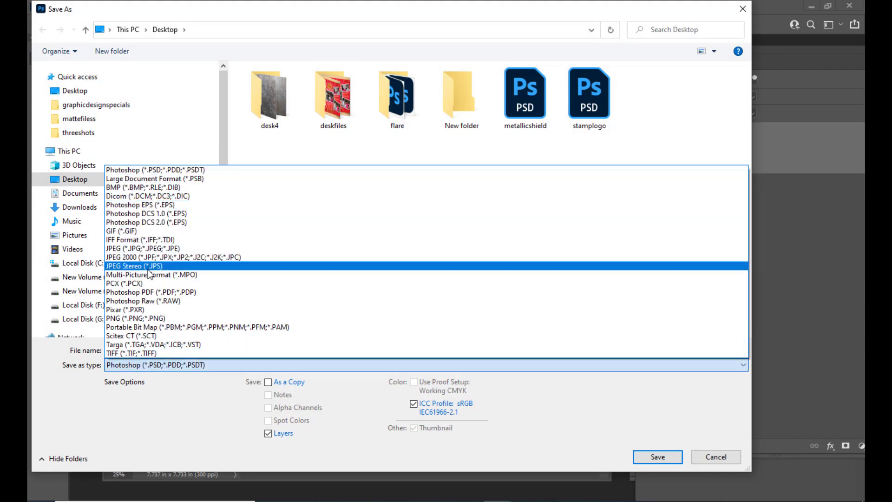
pyautogui.click(139, 292)
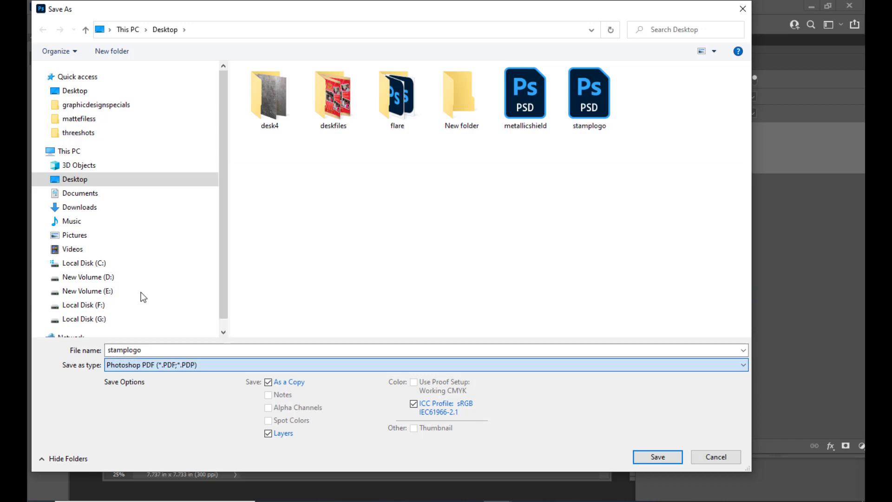
pyautogui.click(179, 350)
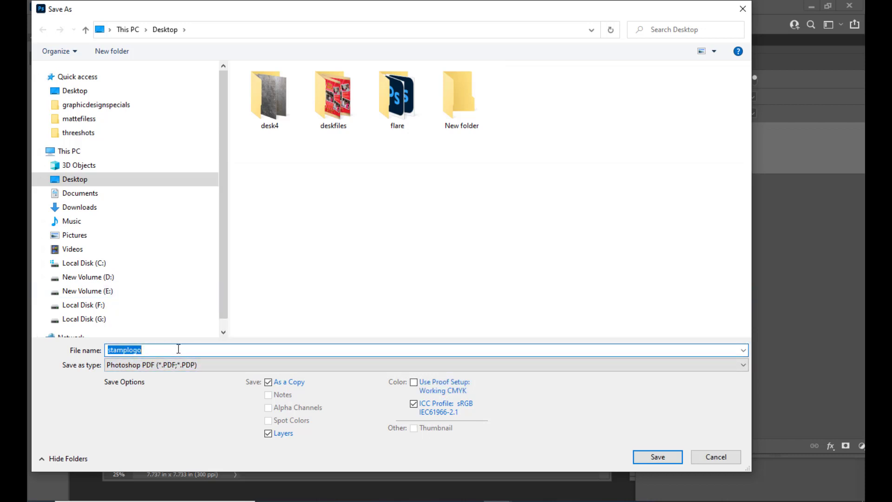
pyautogui.press('BackSpace')
pyautogui.write('rsgraphicslogo')
pyautogui.click(664, 458)
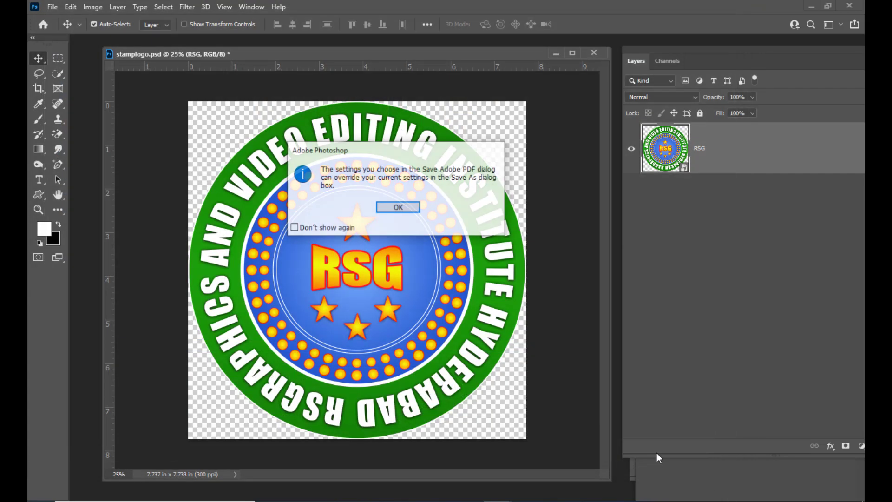
# Step: Choose the Press Quality preset and save the PDF with Photoshop editing capabilities preserved
pyautogui.click(389, 207)
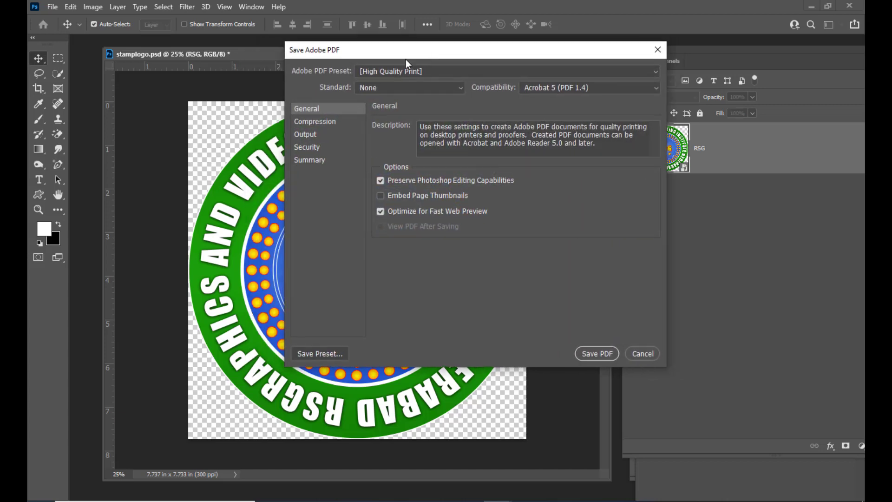
pyautogui.moveTo(413, 50); pyautogui.dragTo(379, 57)
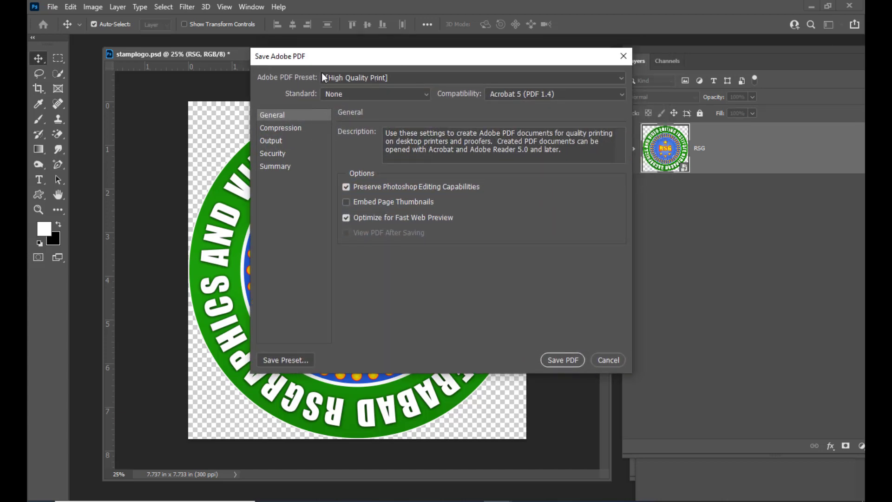
pyautogui.click(364, 78)
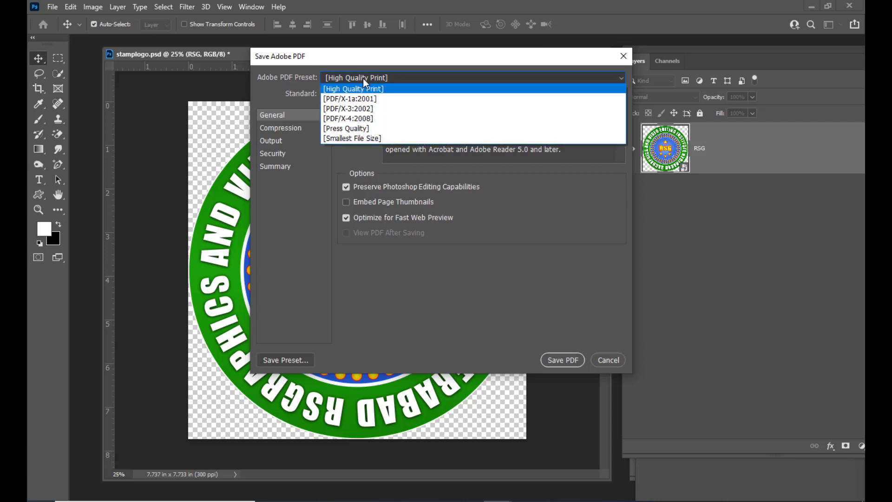
pyautogui.click(360, 129)
pyautogui.moveTo(374, 59); pyautogui.dragTo(349, 60)
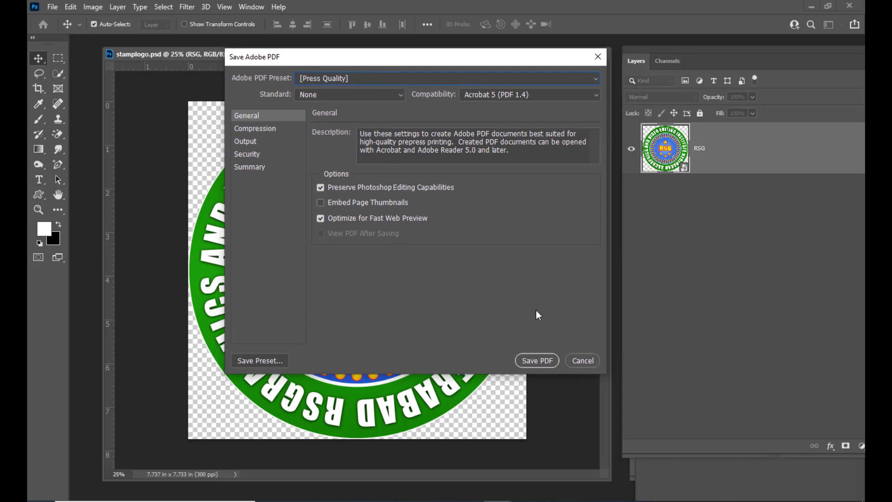
pyautogui.click(538, 360)
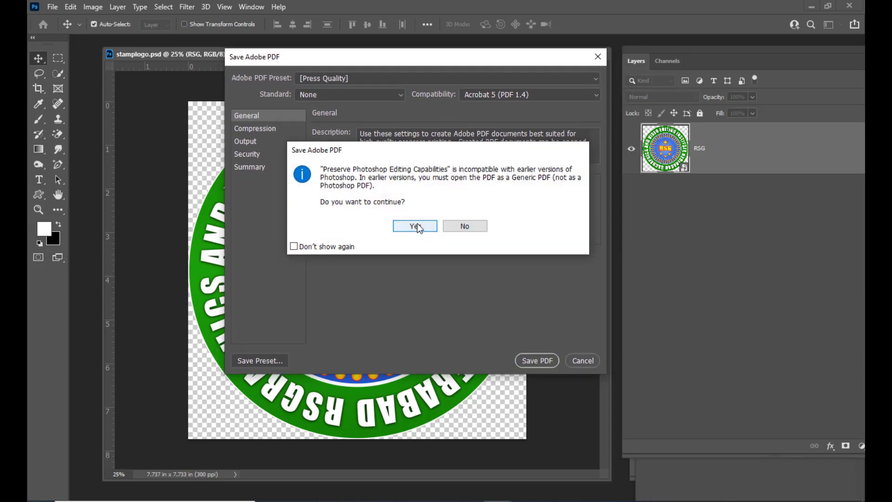
pyautogui.click(417, 224)
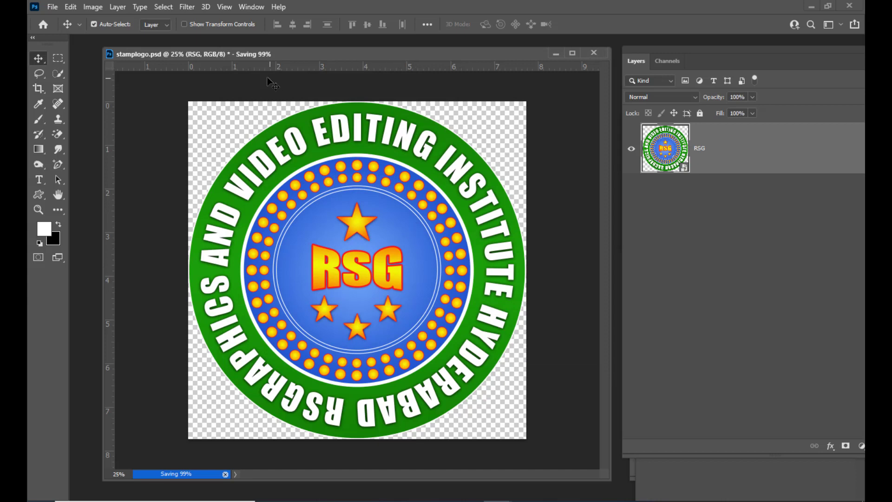
# Step: Minimize the open windows to reach the desktop and open the rsgraphicslogo PDF in Chrome
pyautogui.moveTo(249, 57); pyautogui.dragTo(256, 57)
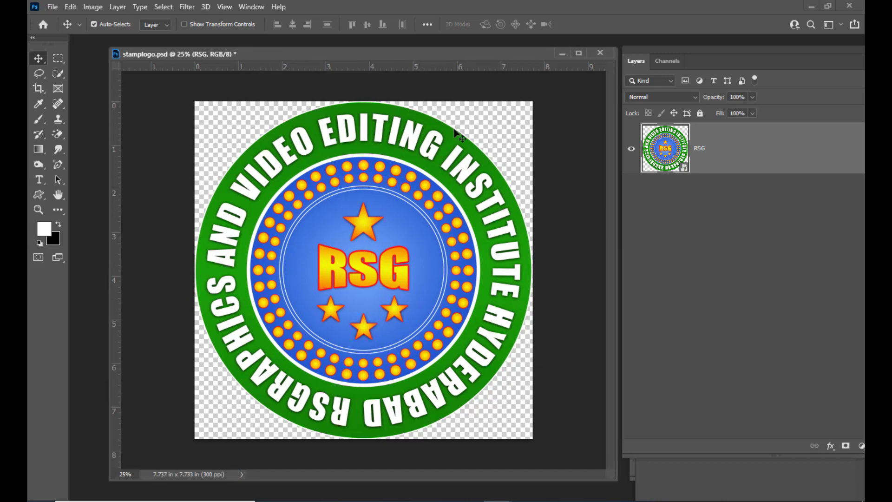
pyautogui.moveTo(379, 57); pyautogui.dragTo(359, 62)
pyautogui.click(812, 7)
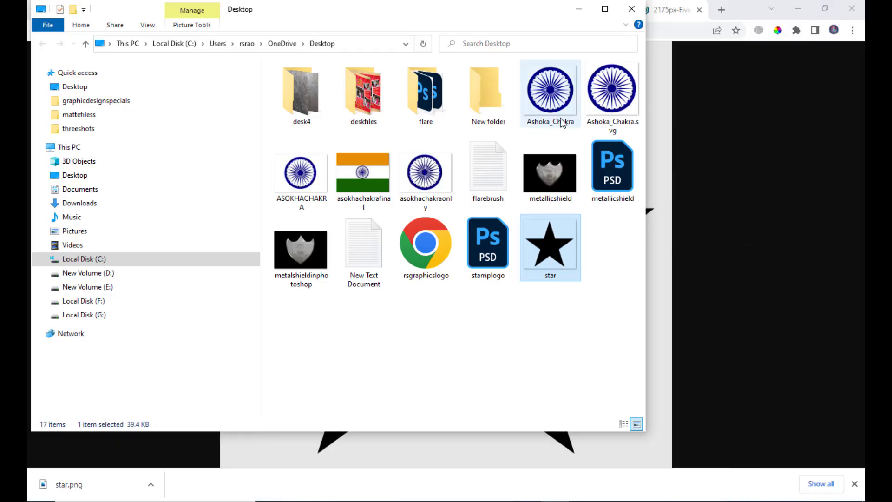
pyautogui.click(579, 7)
pyautogui.click(798, 9)
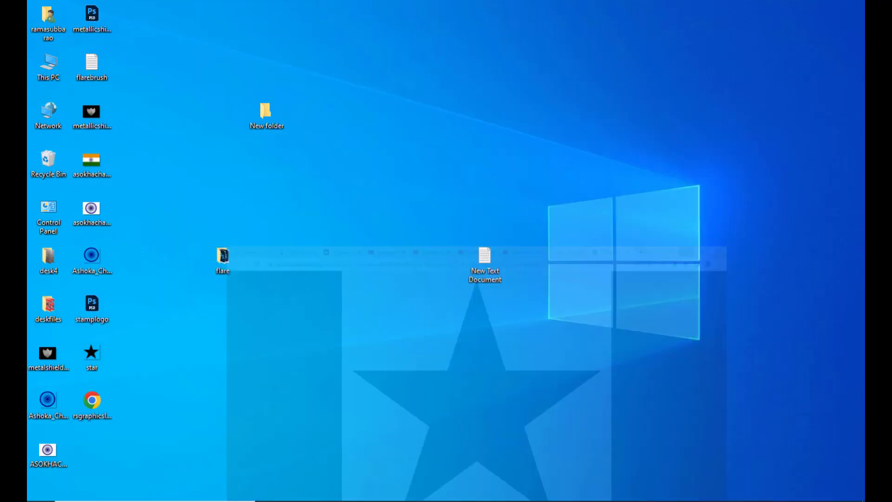
pyautogui.doubleClick(94, 406)
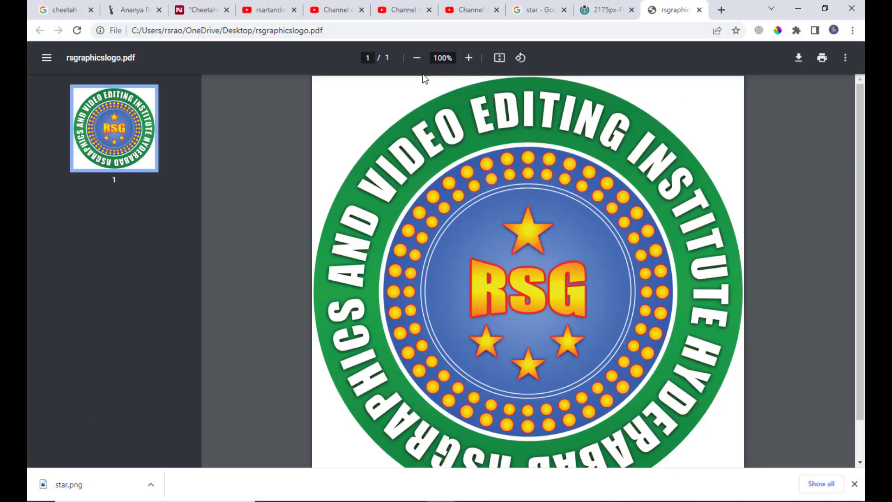
# Step: Examine the exported PDF logo at different magnifications to check the edge quality of its text, dots and stars
pyautogui.click(468, 58)
pyautogui.click(413, 61)
pyautogui.click(413, 61)
pyautogui.click(413, 61)
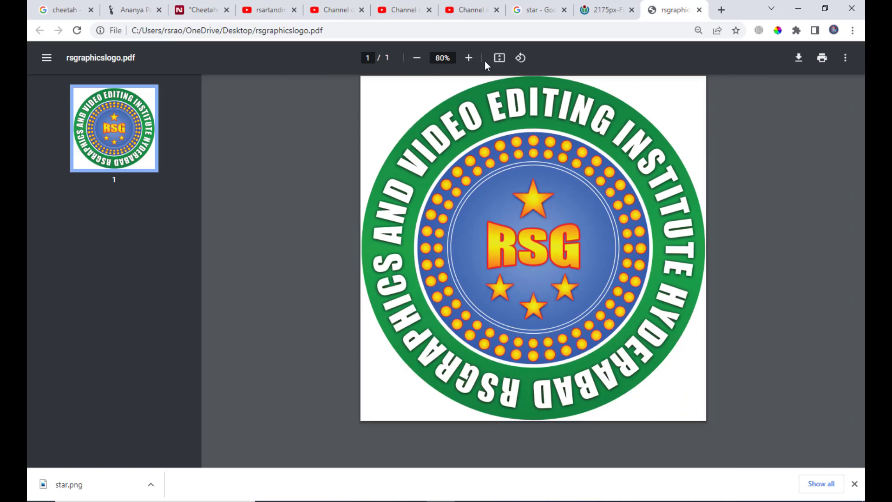
pyautogui.click(469, 58)
pyautogui.click(470, 58)
pyautogui.click(470, 59)
pyautogui.click(469, 58)
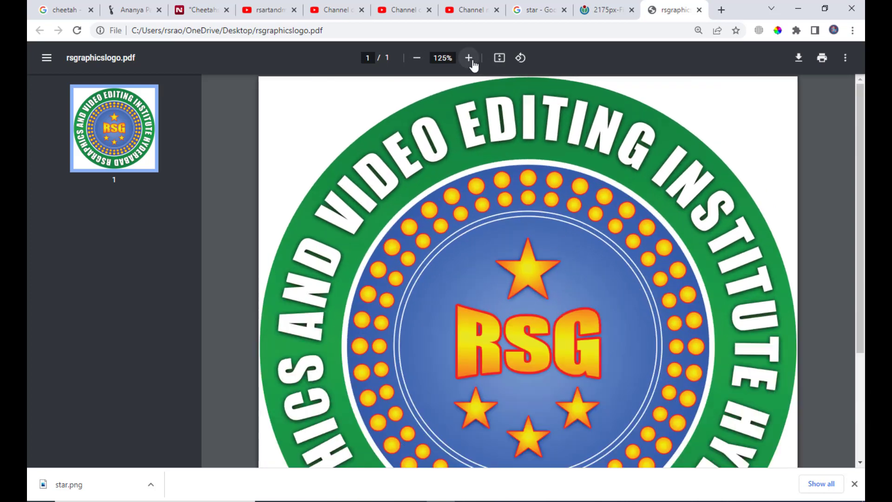
pyautogui.click(470, 58)
pyautogui.click(469, 59)
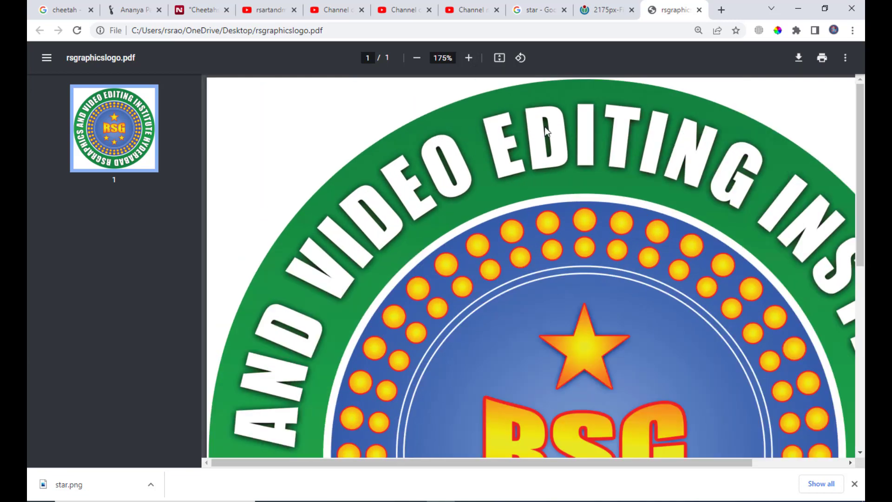
pyautogui.scroll(-5, 639, 269)
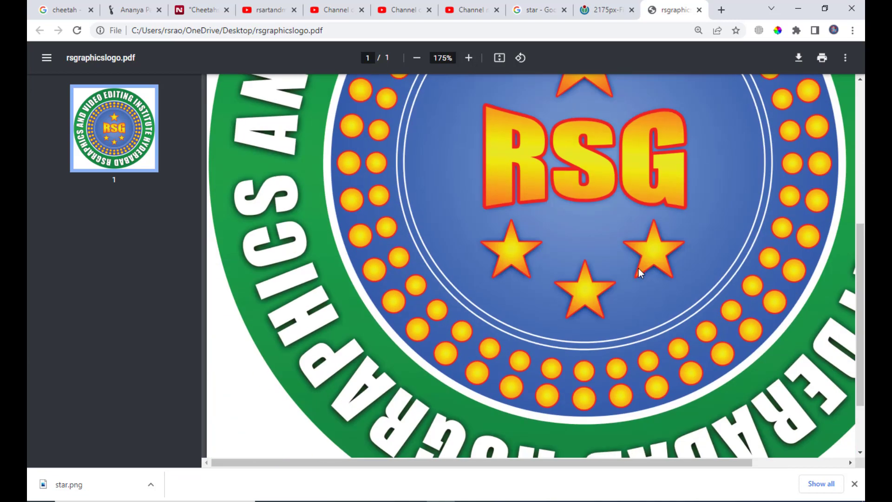
pyautogui.scroll(5, 638, 269)
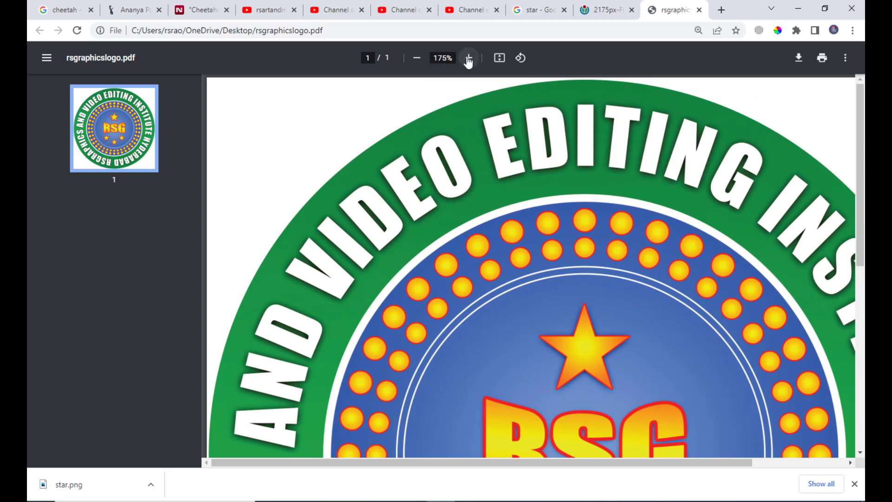
pyautogui.click(417, 59)
pyautogui.click(417, 59)
pyautogui.click(416, 59)
pyautogui.click(417, 59)
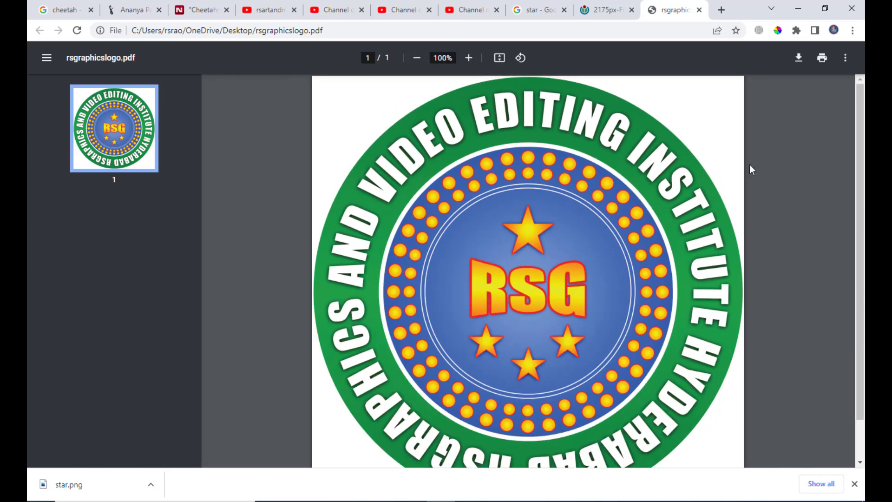
pyautogui.click(417, 58)
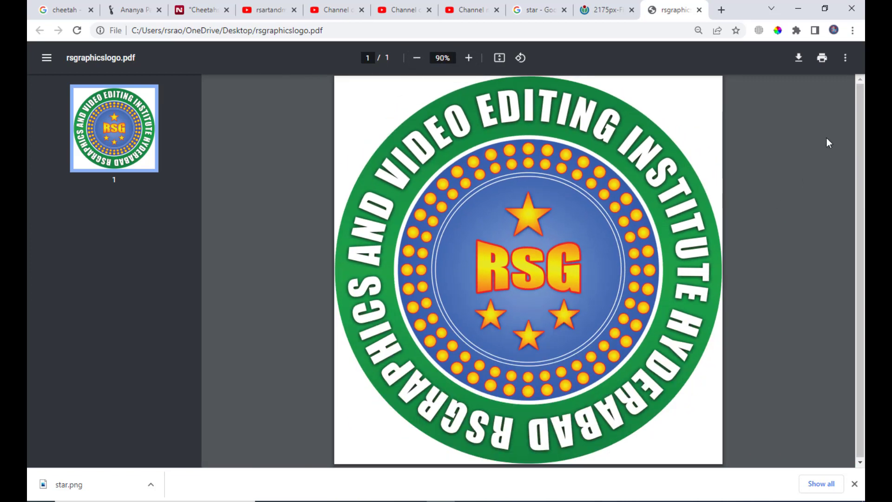
# Step: Switch back to Photoshop and open the Export As settings for the stamp logo
pyautogui.click(798, 9)
pyautogui.hotkey('alt', 'Tab')
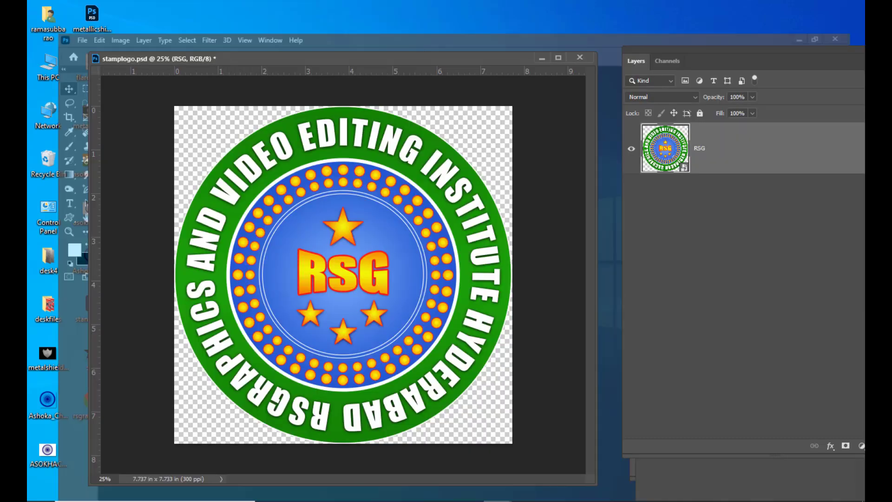
pyautogui.moveTo(294, 57)
pyautogui.mouseDown()
pyautogui.moveTo(302, 62)
pyautogui.moveTo(294, 61)
pyautogui.mouseUp()
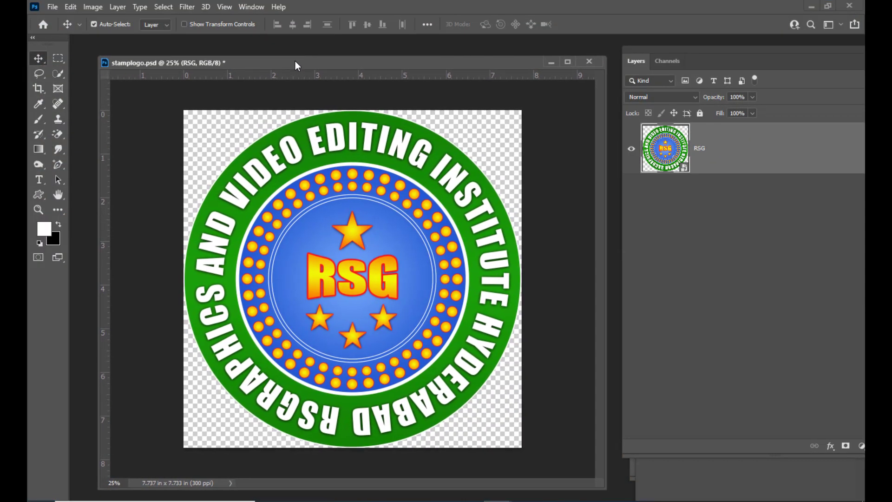
pyautogui.click(52, 7)
pyautogui.moveTo(142, 176)
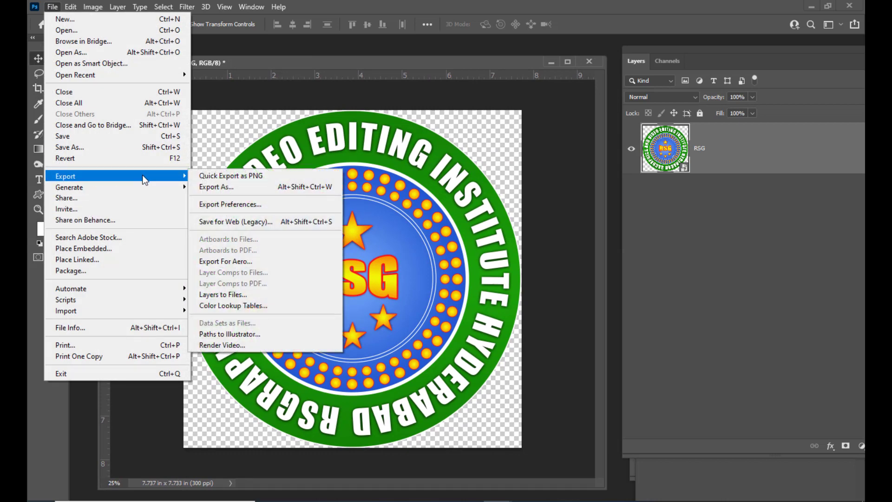
pyautogui.click(218, 188)
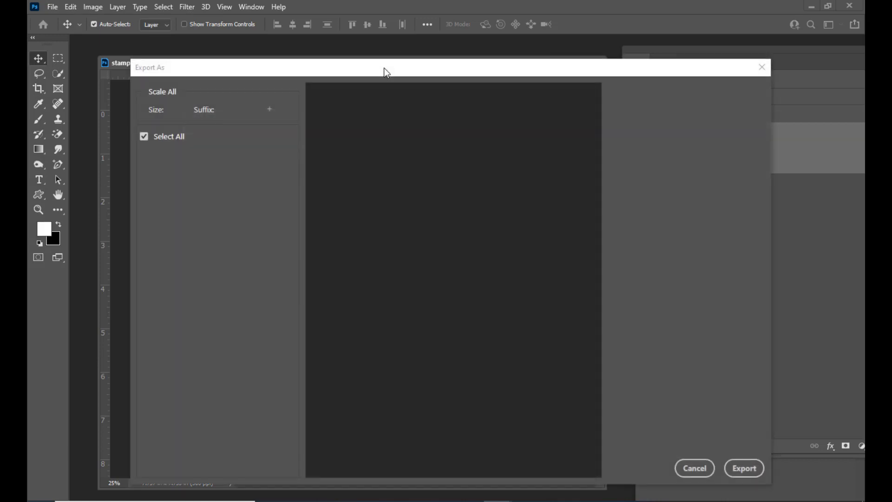
pyautogui.moveTo(356, 71); pyautogui.dragTo(238, 60)
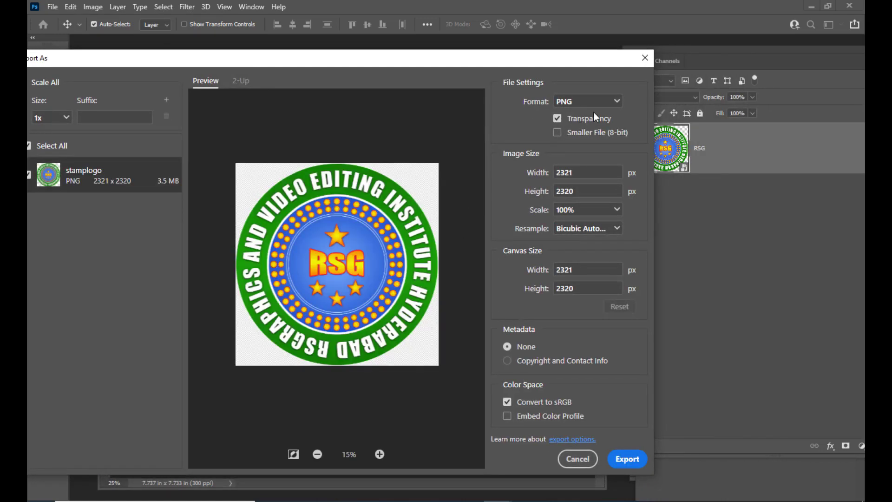
# Step: Set the export format to SVG and the image width to 1000 px
pyautogui.click(595, 106)
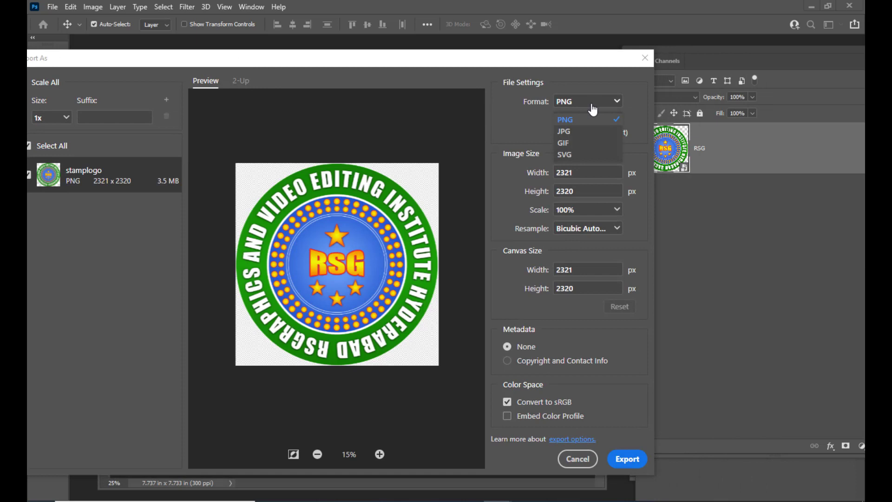
pyautogui.click(565, 155)
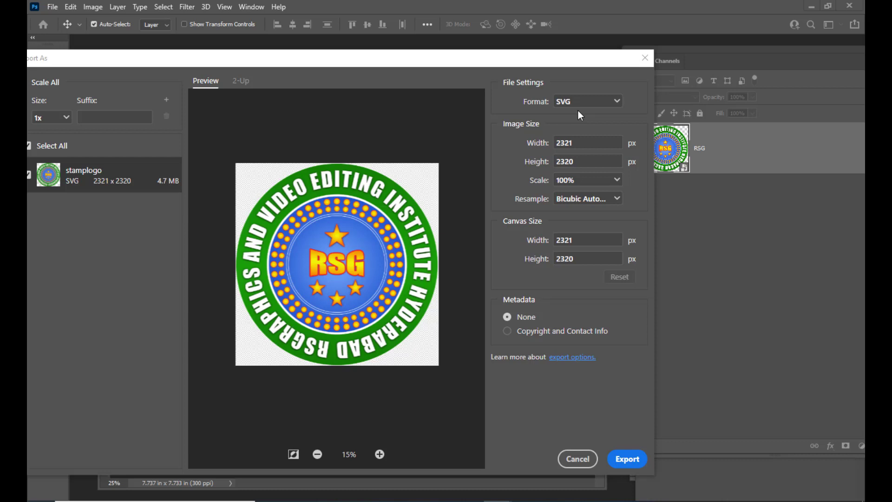
pyautogui.moveTo(543, 61); pyautogui.dragTo(561, 58)
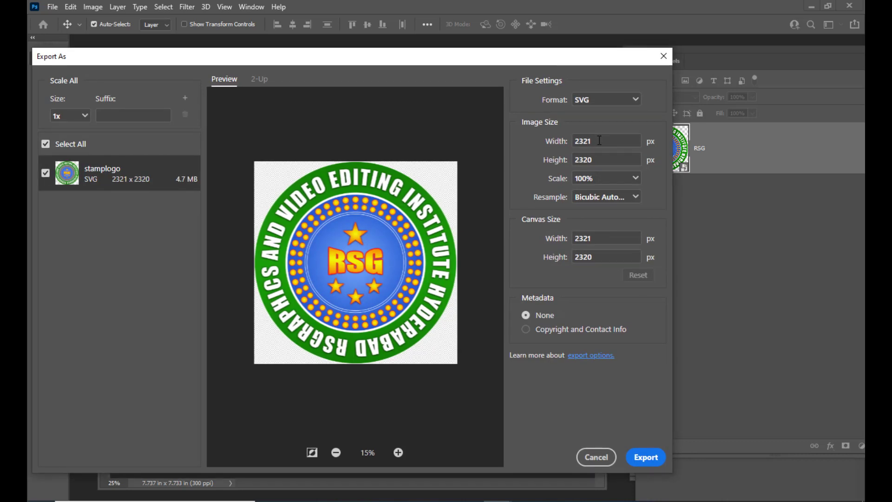
pyautogui.moveTo(600, 141); pyautogui.dragTo(528, 144)
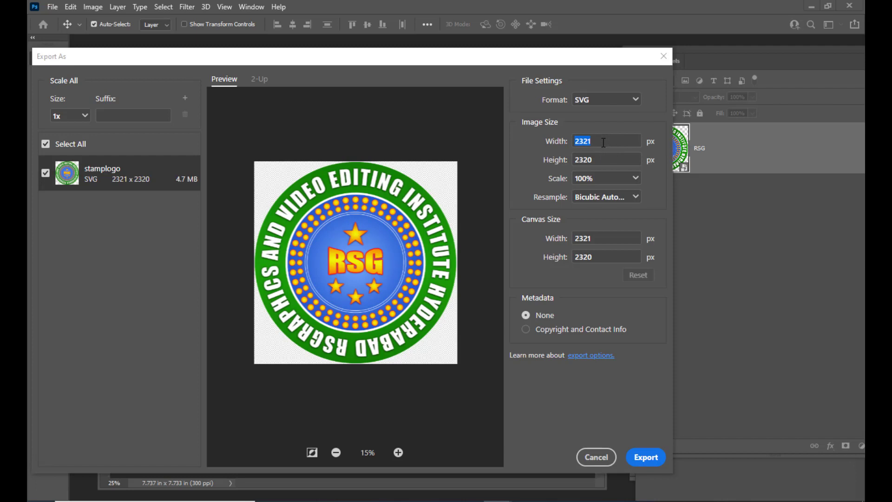
pyautogui.write('1000')
pyautogui.click(615, 155)
pyautogui.moveTo(530, 63); pyautogui.dragTo(535, 51)
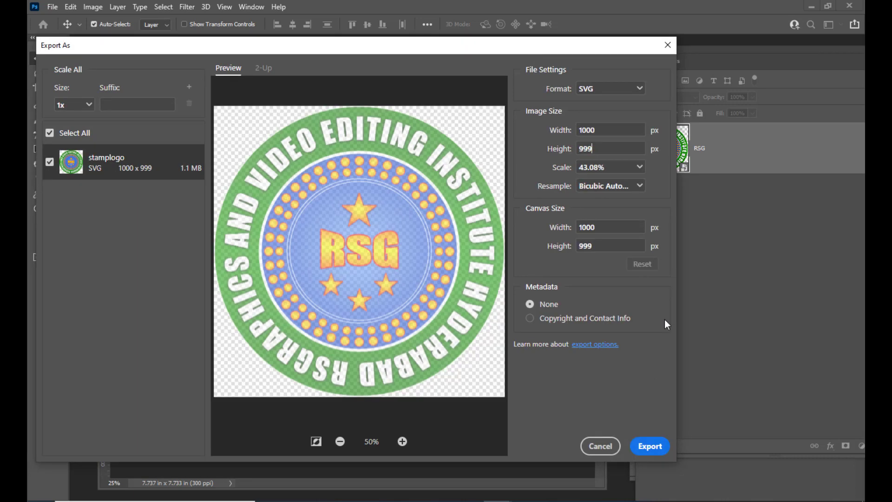
pyautogui.moveTo(471, 46); pyautogui.dragTo(476, 65)
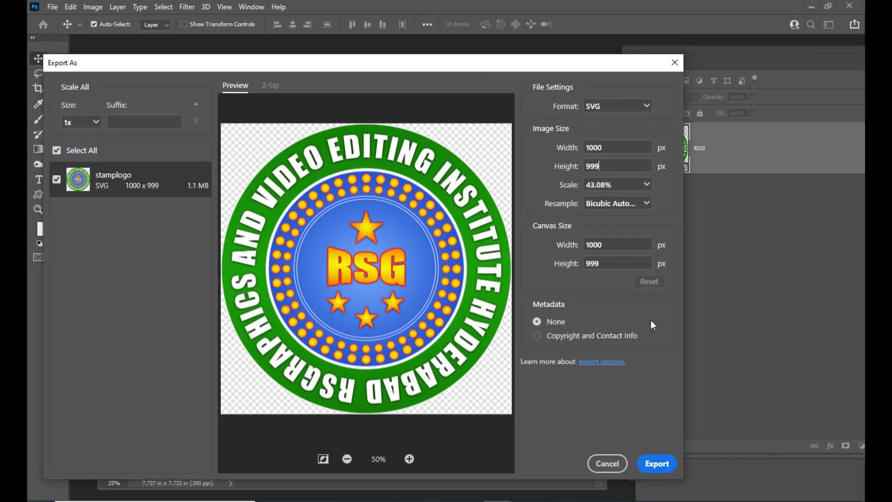
# Step: Export the stamp logo to the Desktop under the file name rsgraphicslogo
pyautogui.click(658, 462)
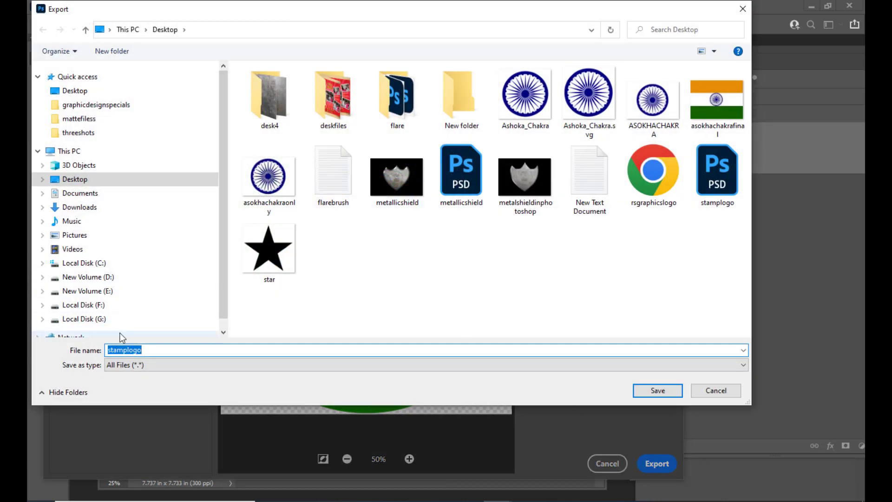
pyautogui.write('rsg')
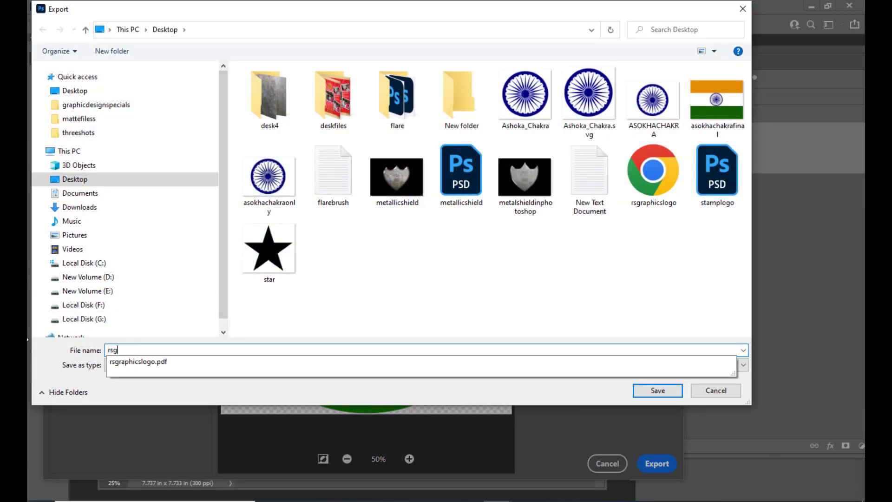
pyautogui.write('raphicslogo')
pyautogui.click(651, 387)
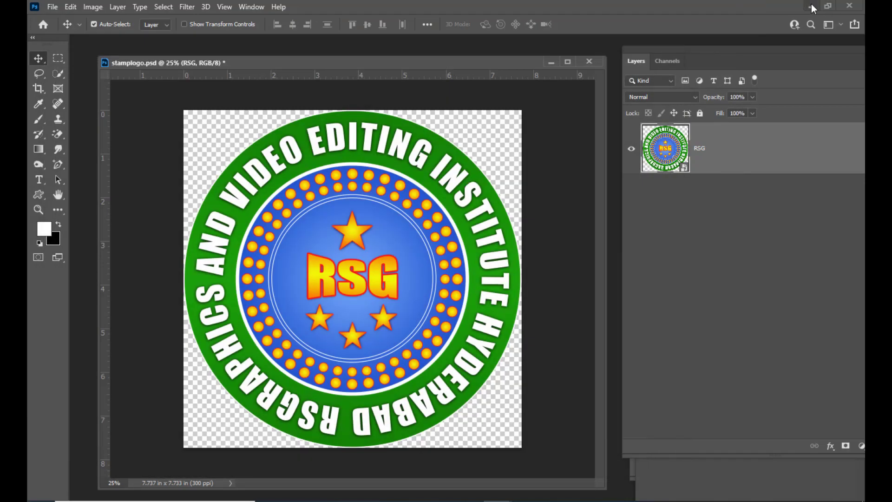
# Step: Minimize Photoshop, open the exported rsgraphicslogo SVG from the desktop in Microsoft Edge, and maximize the browser window
pyautogui.click(812, 6)
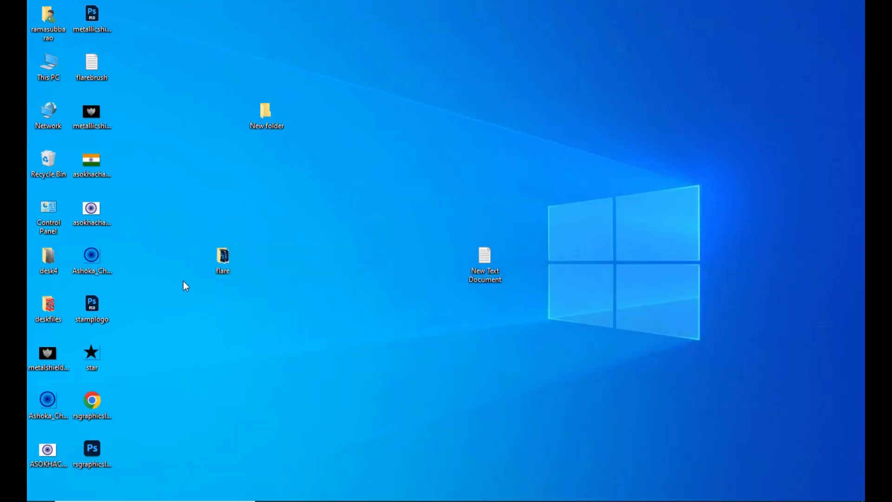
pyautogui.click(91, 455)
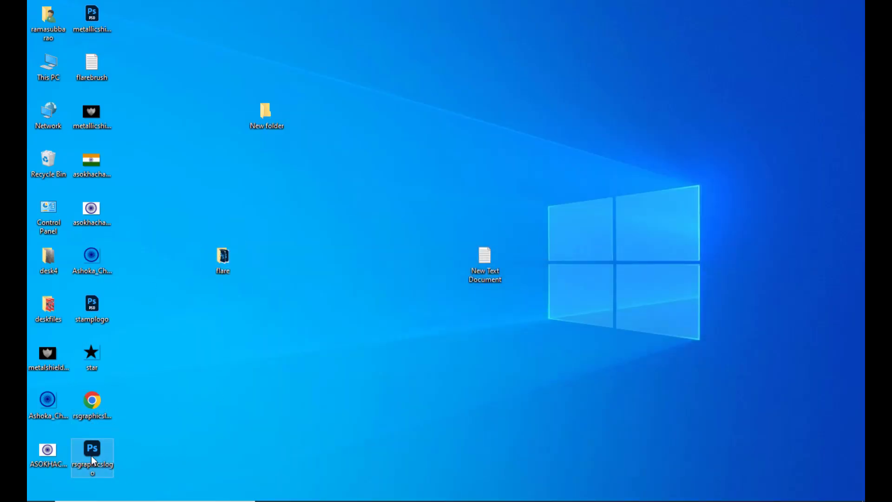
pyautogui.rightClick(91, 455)
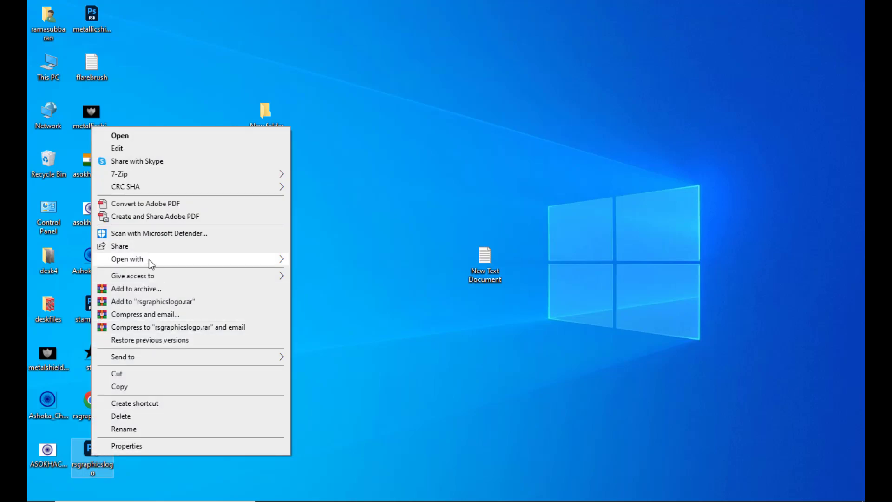
pyautogui.moveTo(149, 259)
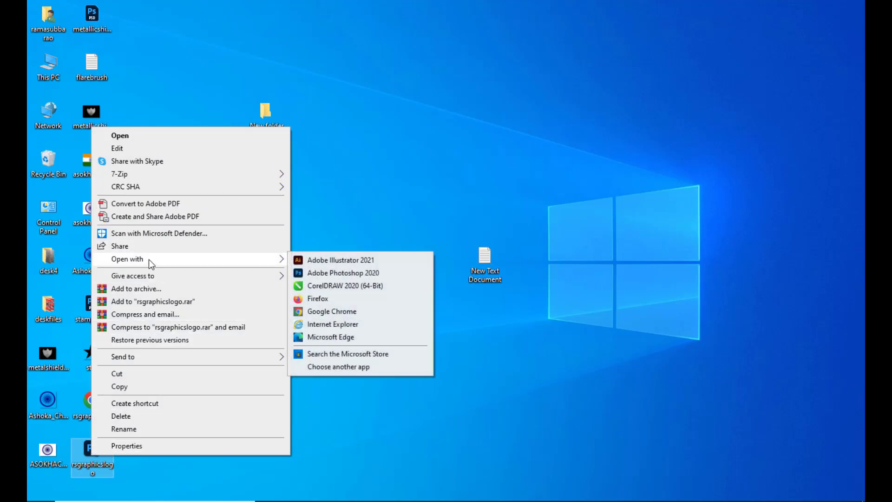
pyautogui.click(330, 337)
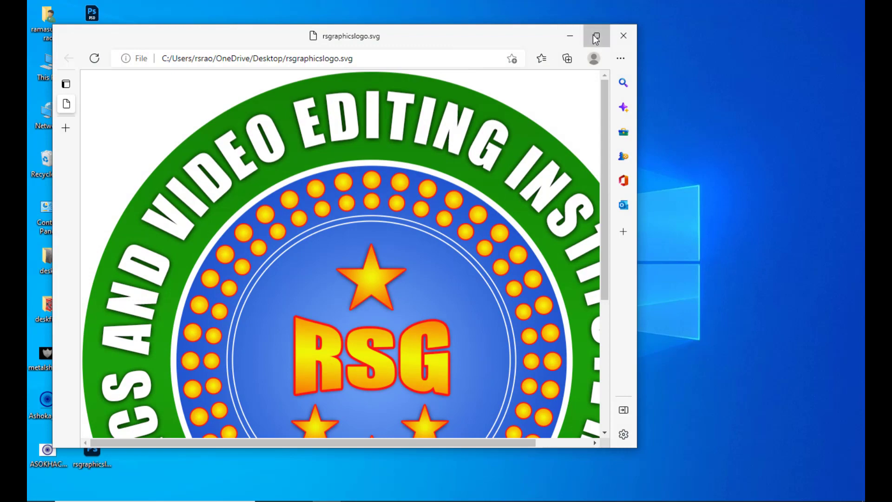
pyautogui.click(597, 38)
# Step: Examine the whole SVG logo at 75% zoom, and switch to Chrome to compare it with the PDF version at 90%
pyautogui.scroll(-2, 726, 140)
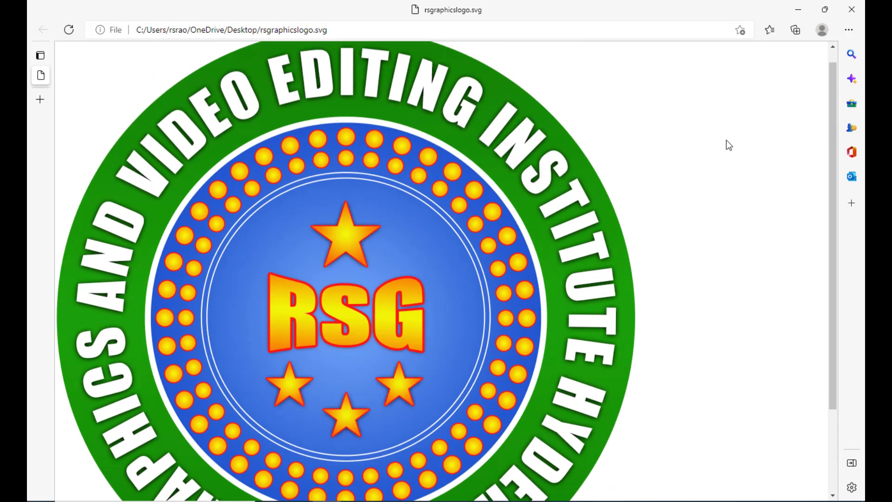
pyautogui.scroll(1, 727, 140)
pyautogui.scroll(-3, 581, 139)
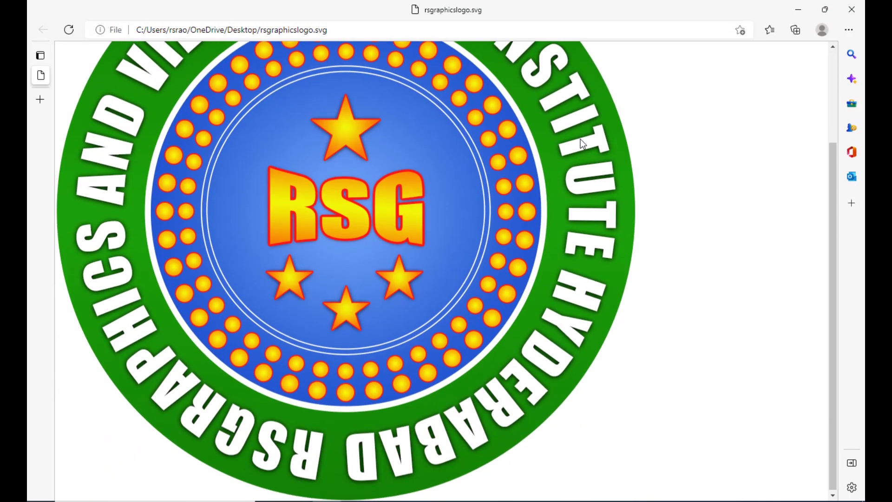
pyautogui.scroll(3, 581, 139)
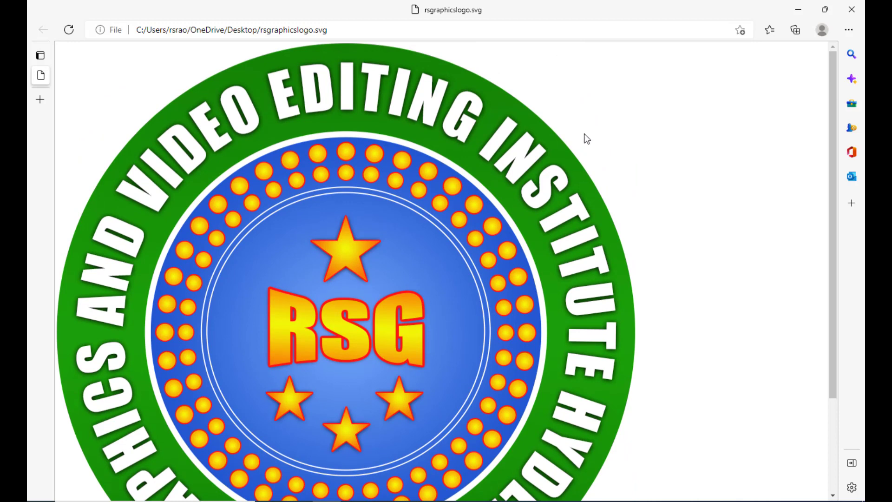
pyautogui.scroll(-2, 586, 138)
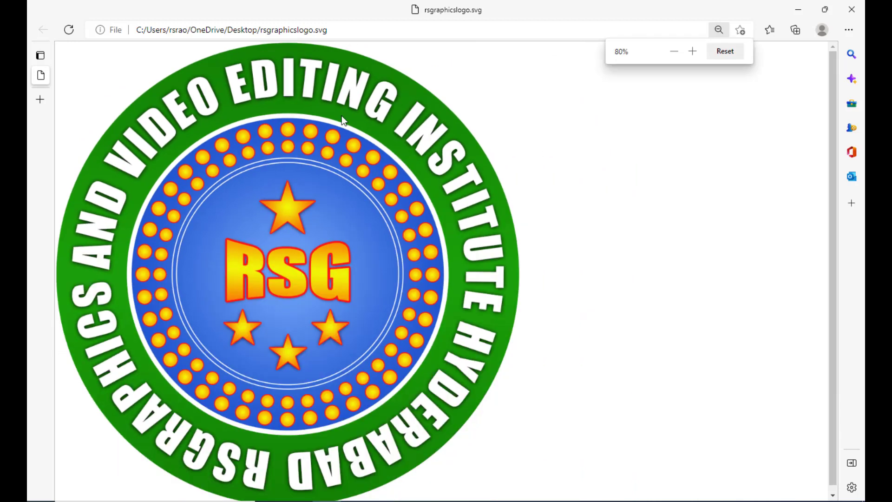
pyautogui.scroll(-1, 311, 139)
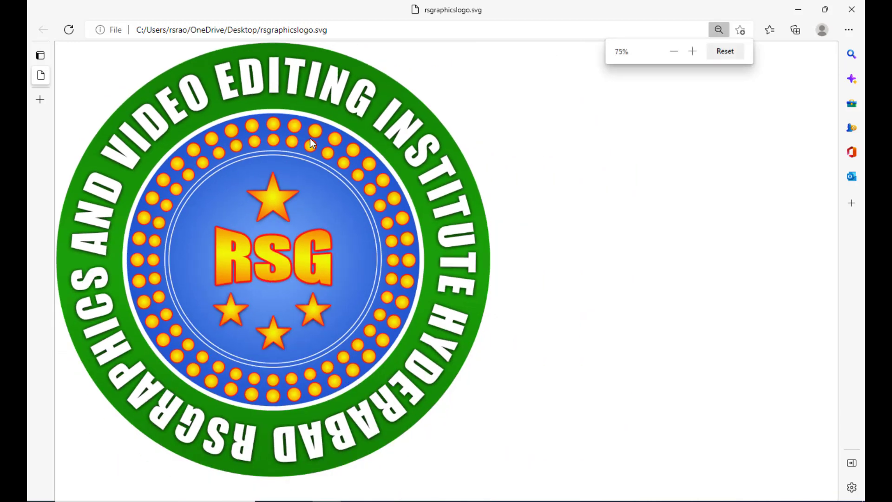
pyautogui.hotkey('alt', 'Tab')
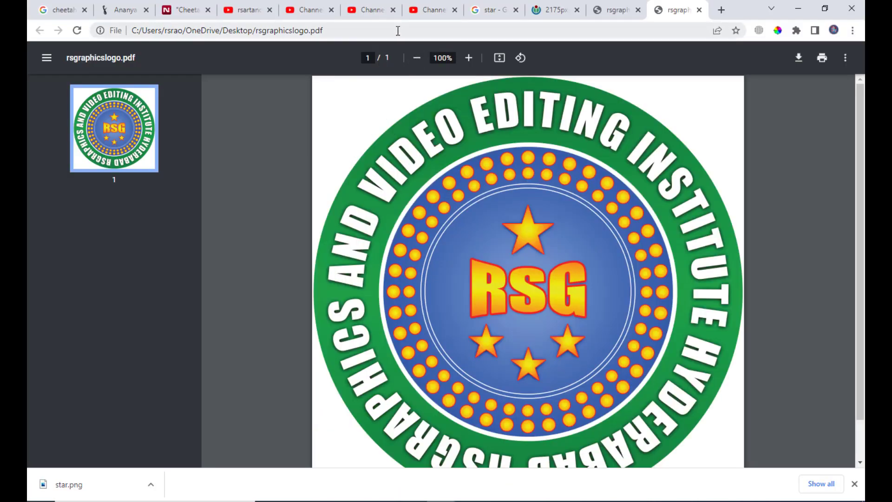
pyautogui.click(417, 58)
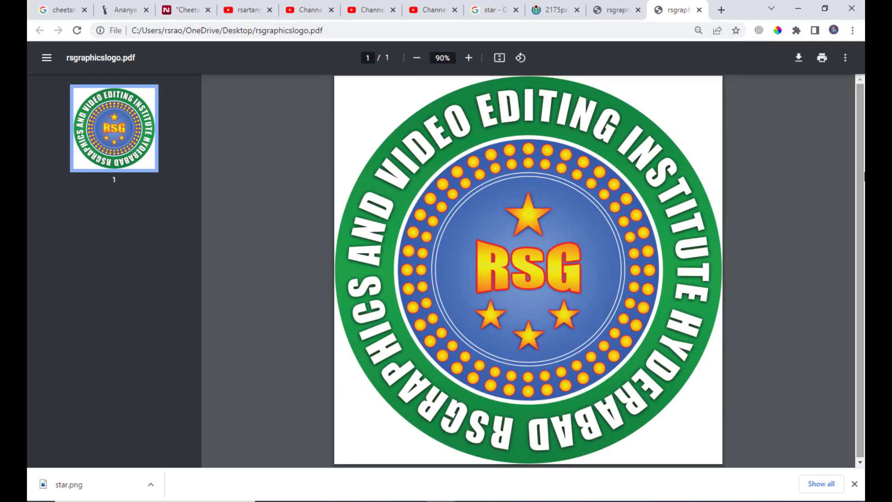